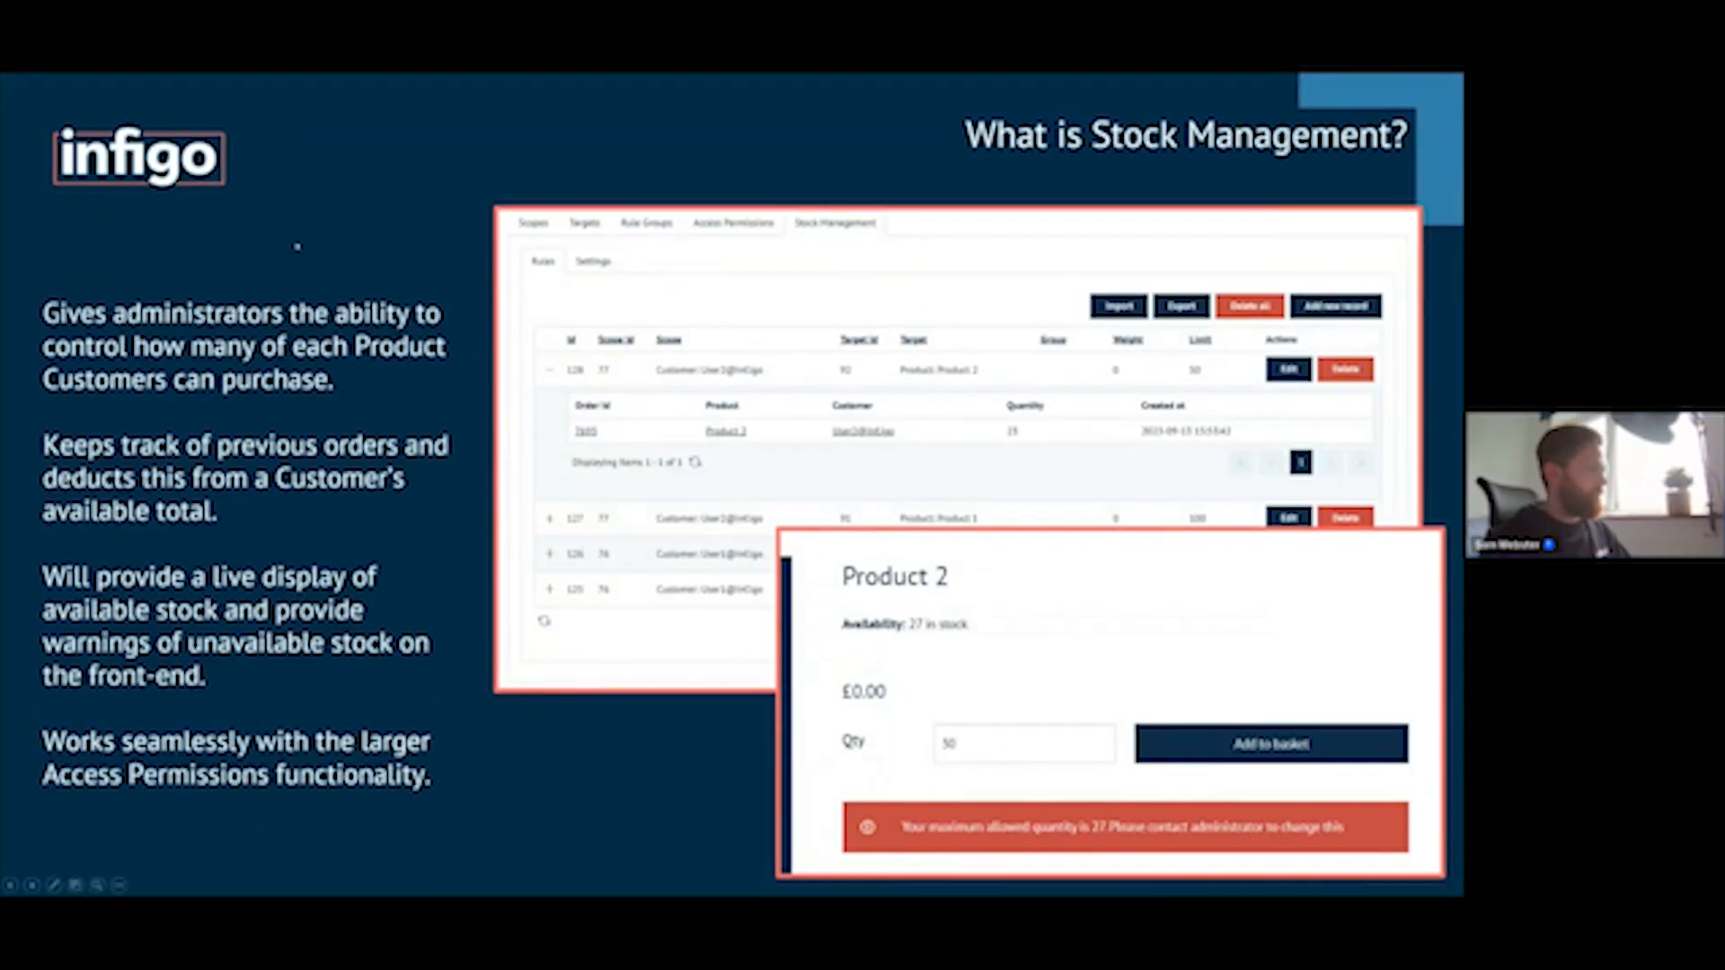
{"action": "key", "text": "Right"}
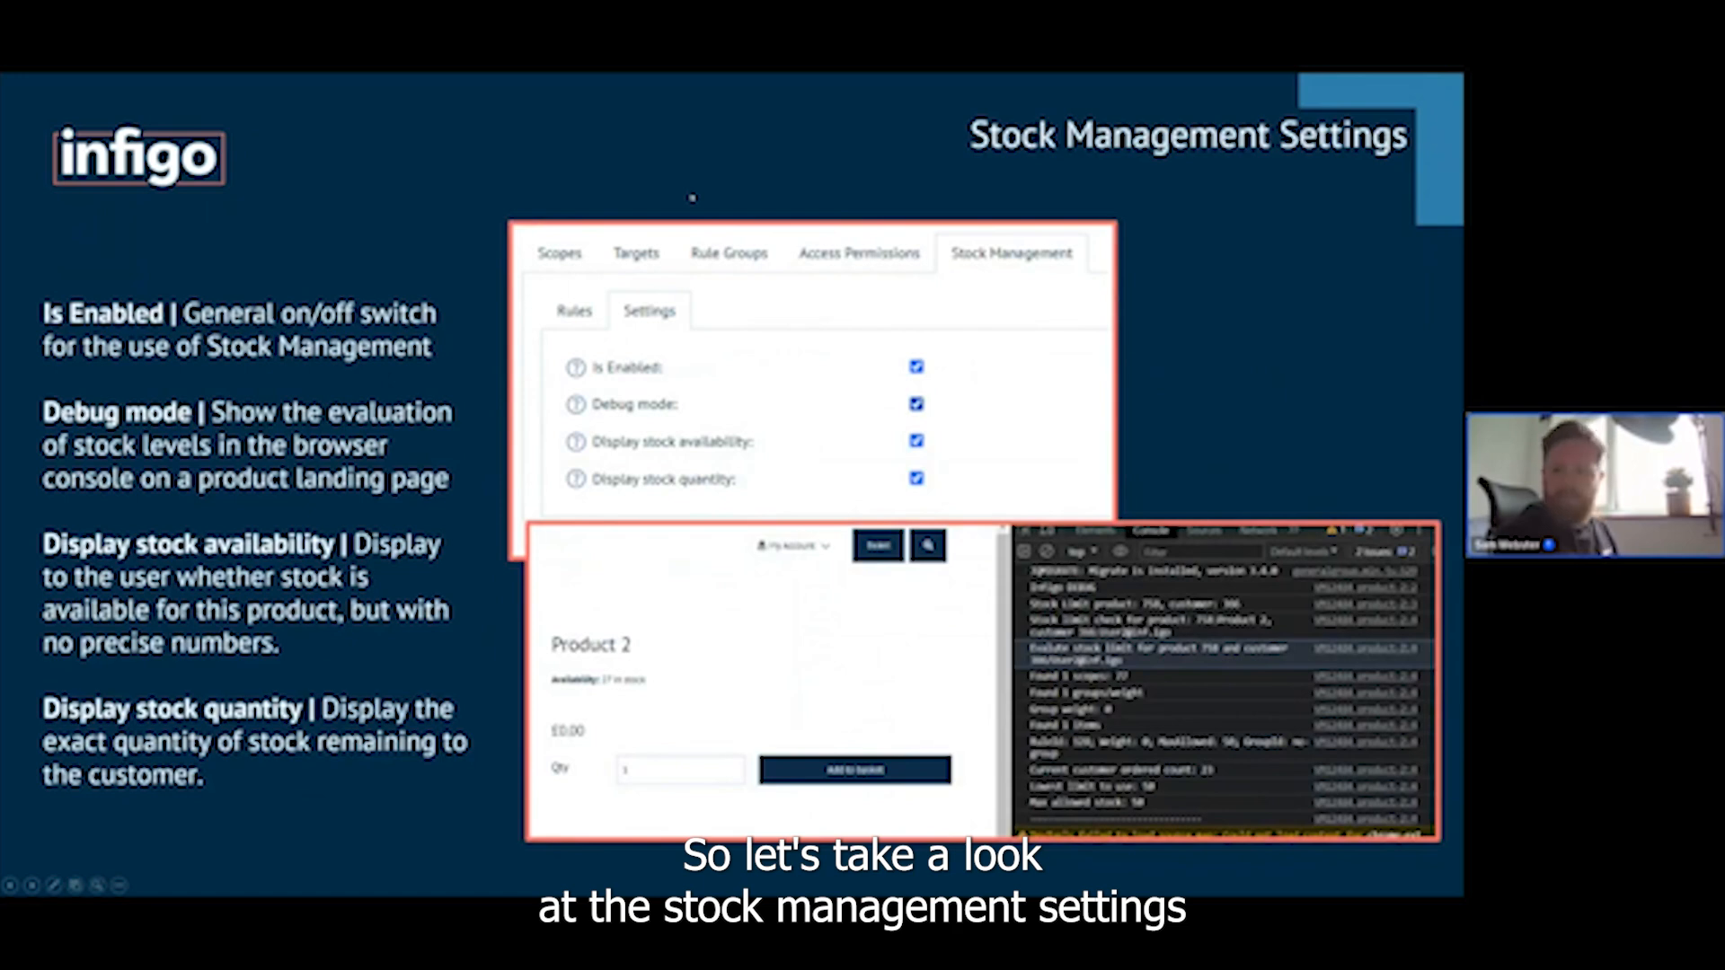
Switch to the Infigo admin and enable stock management, debug mode, stock availability display and stock quantity display, saving the settings.
{"action": "key", "text": "alt+Tab"}
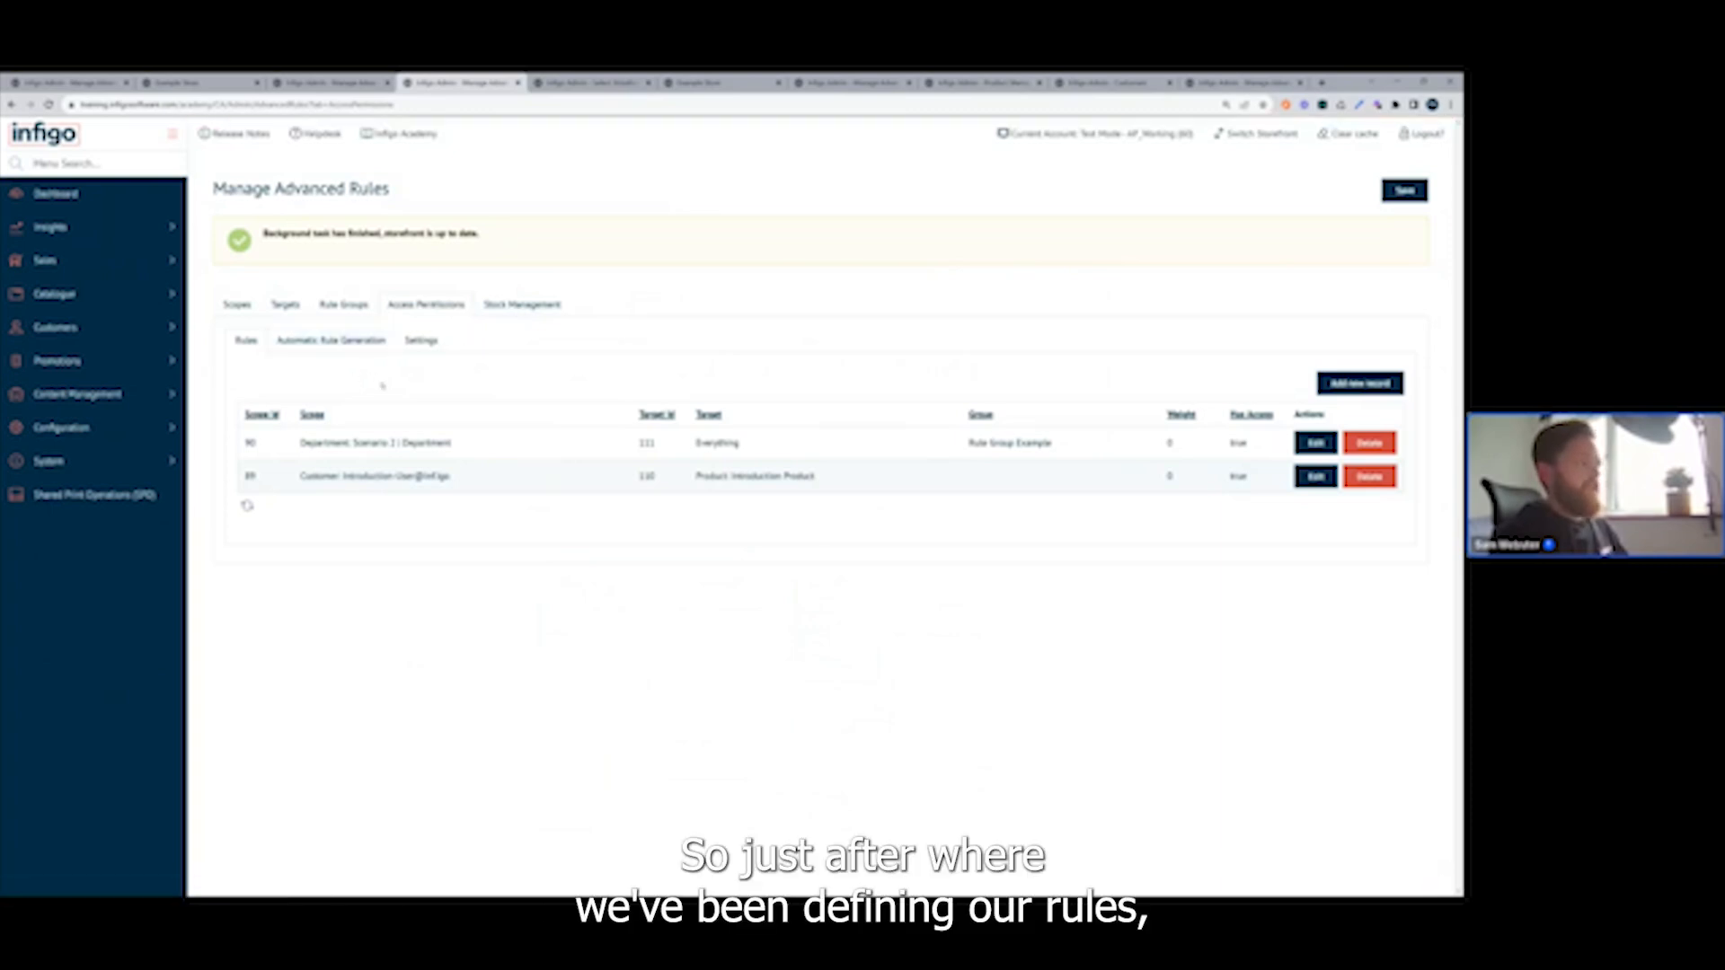
{"action": "left_click", "coordinate": [522, 306]}
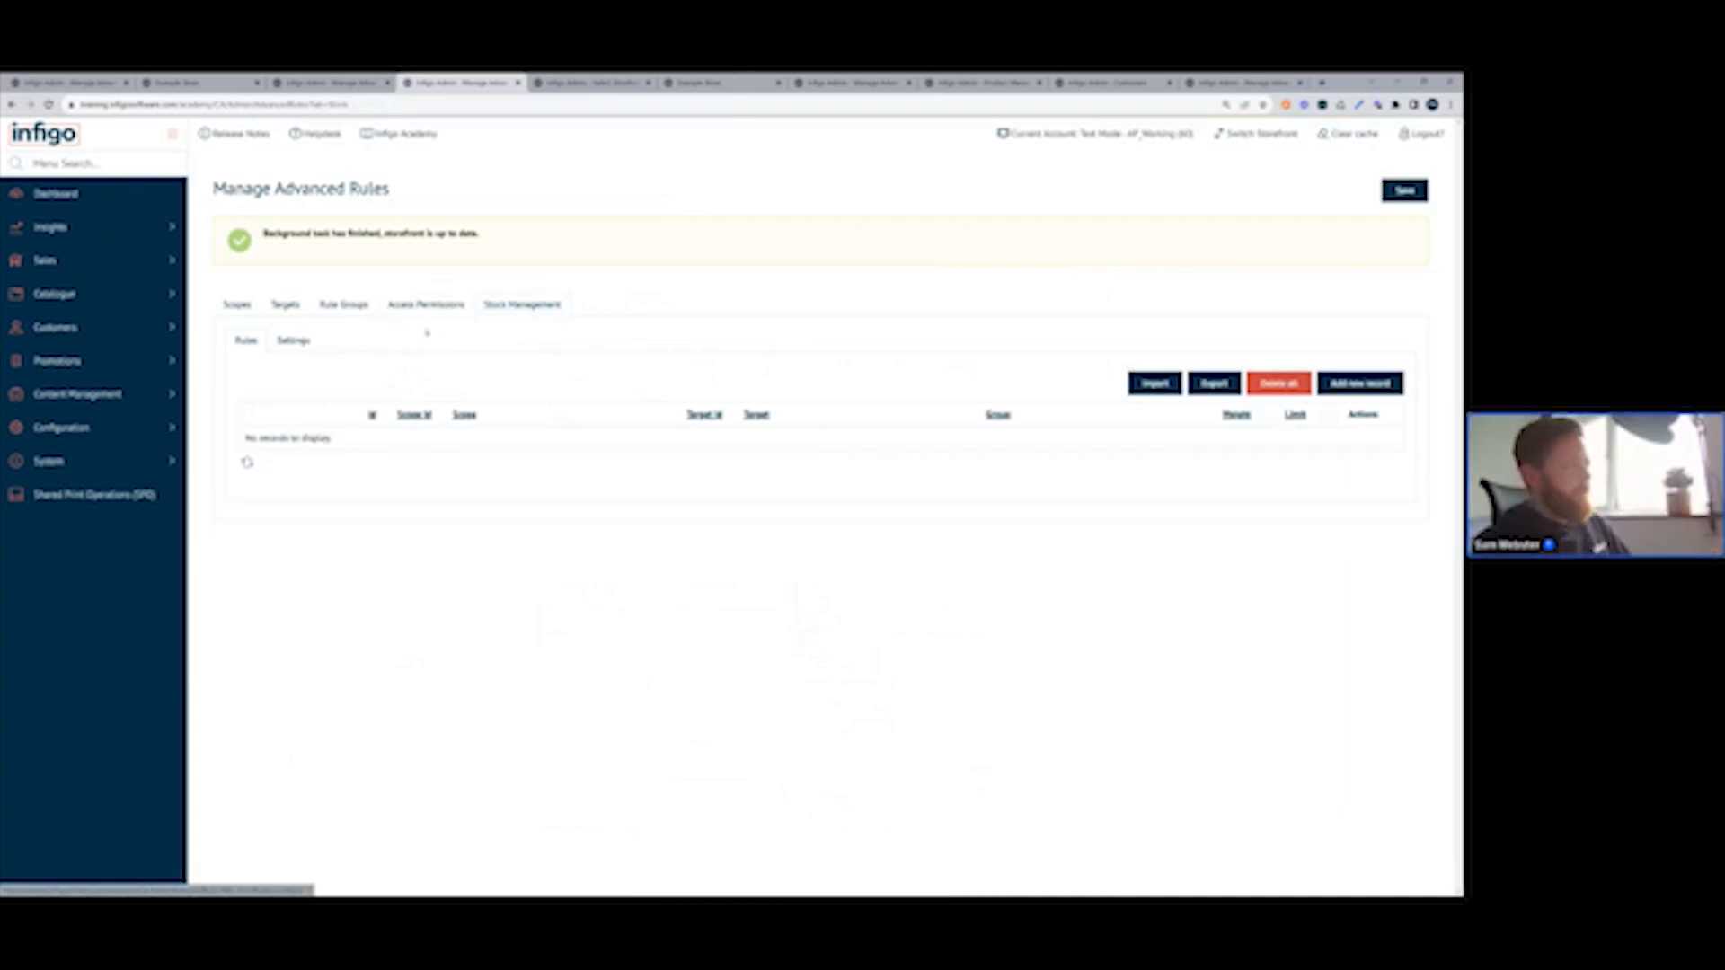
{"action": "left_click", "coordinate": [294, 340]}
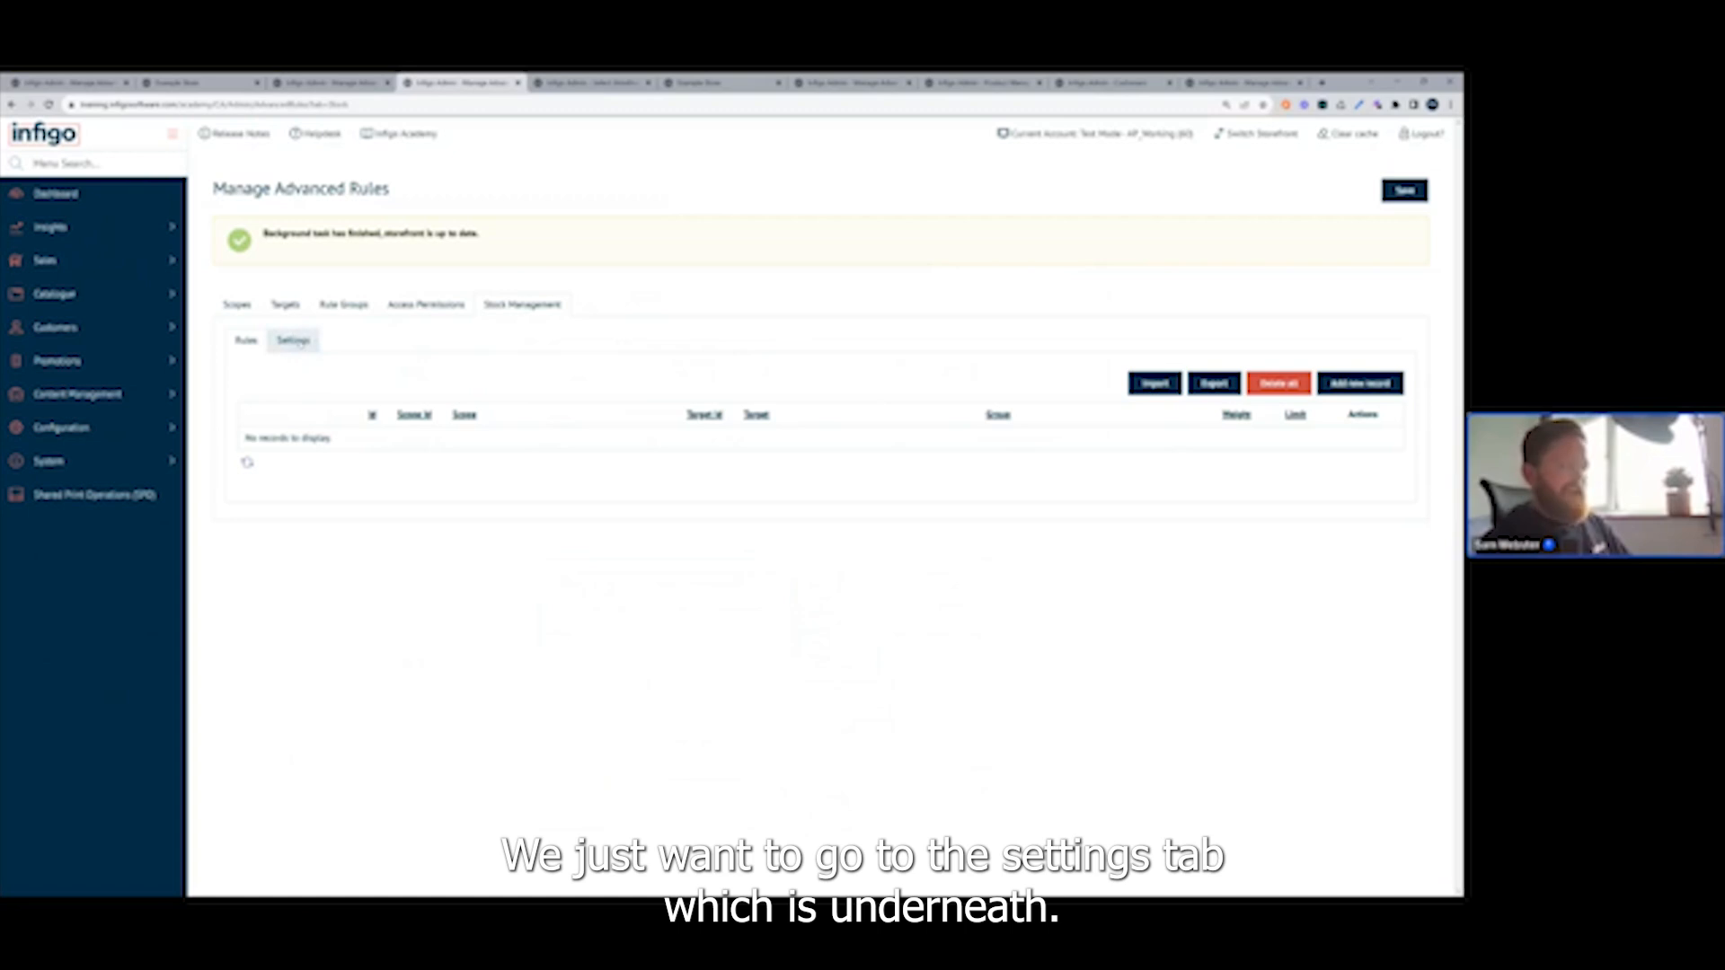
{"action": "left_click", "coordinate": [301, 344]}
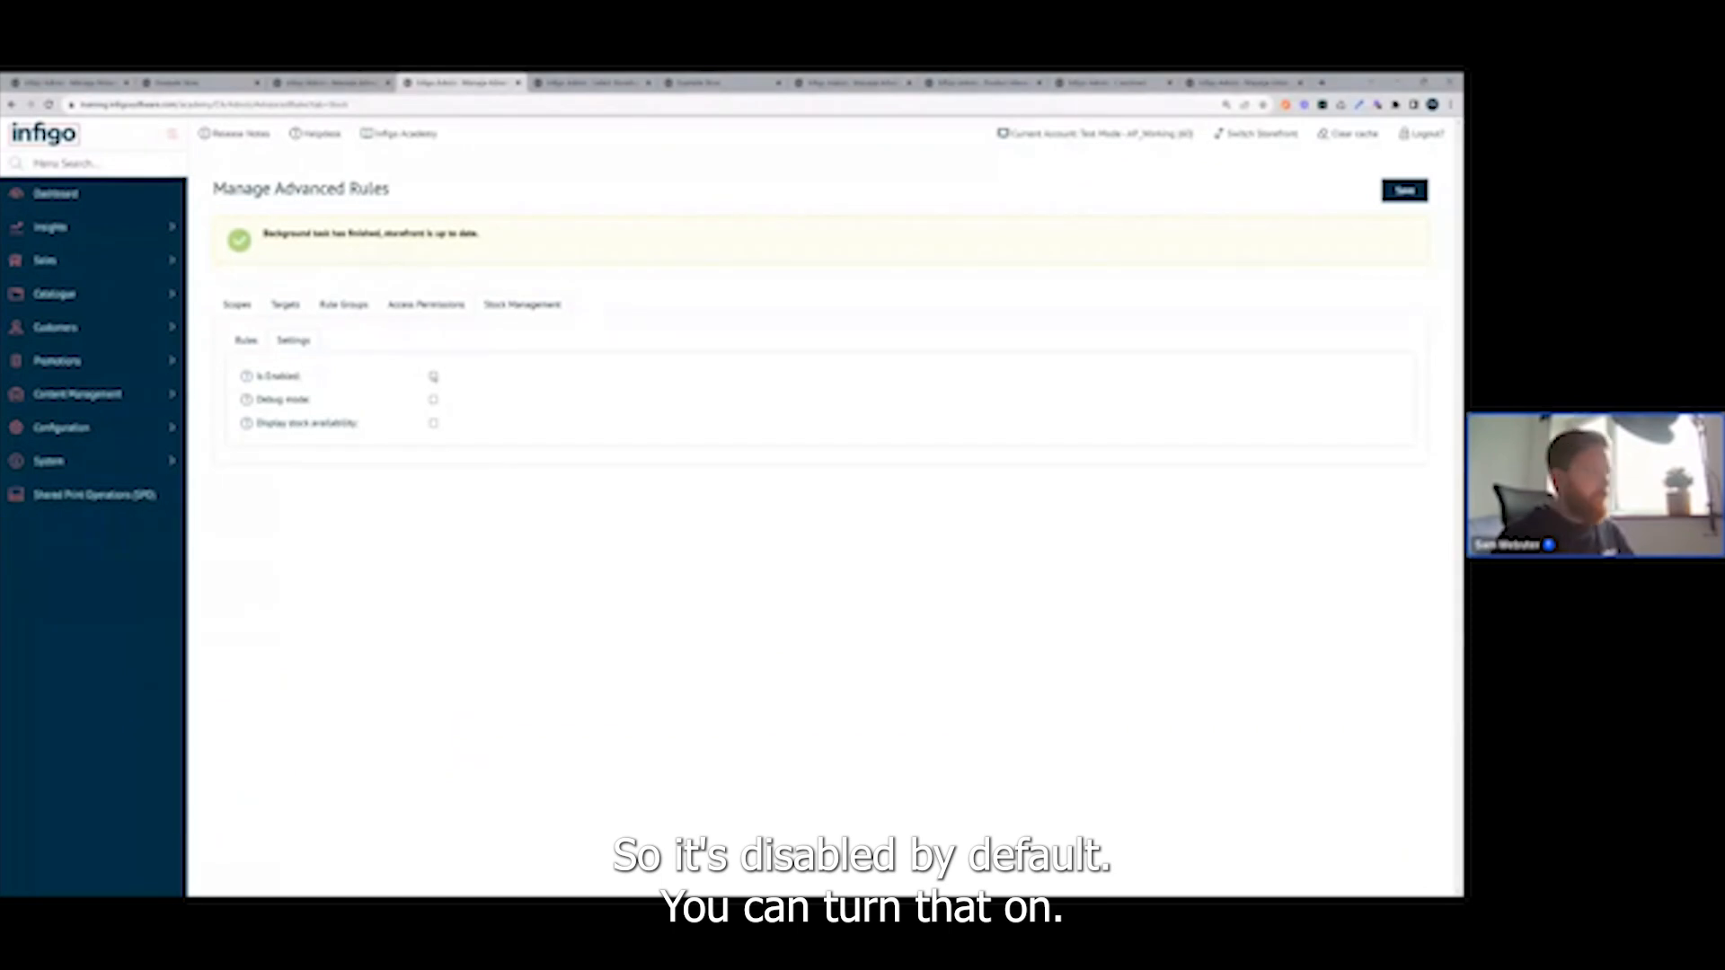
{"action": "left_click", "coordinate": [433, 376]}
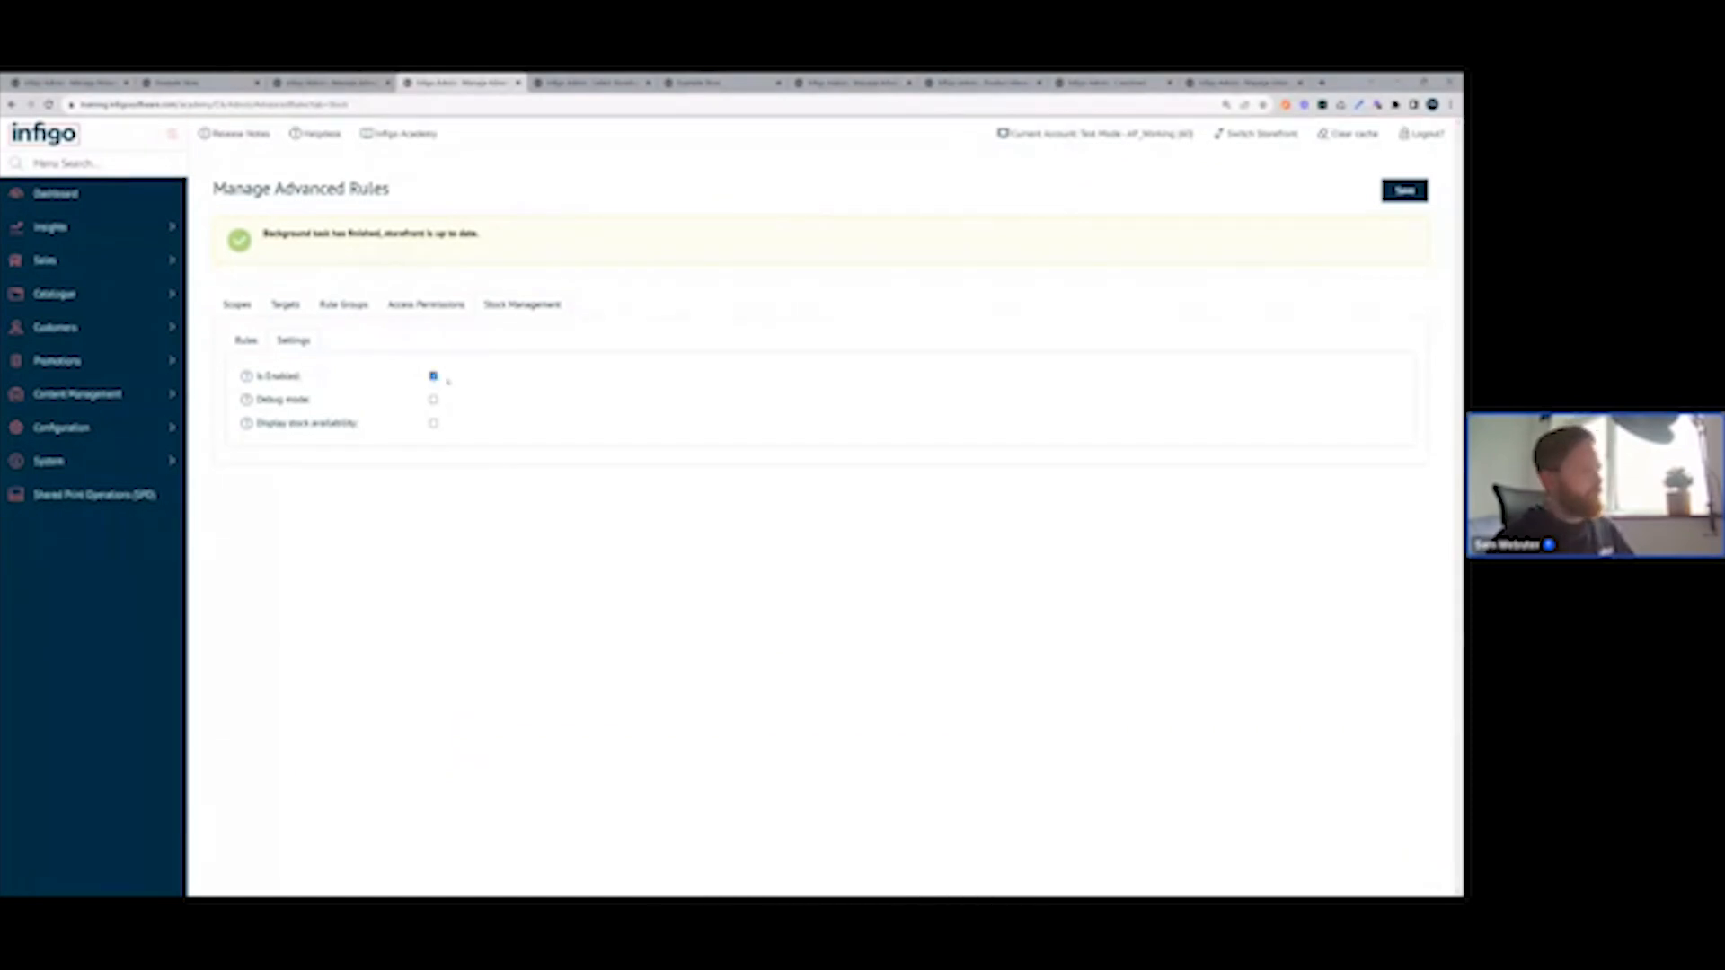
{"action": "mouse_move", "coordinate": [247, 401]}
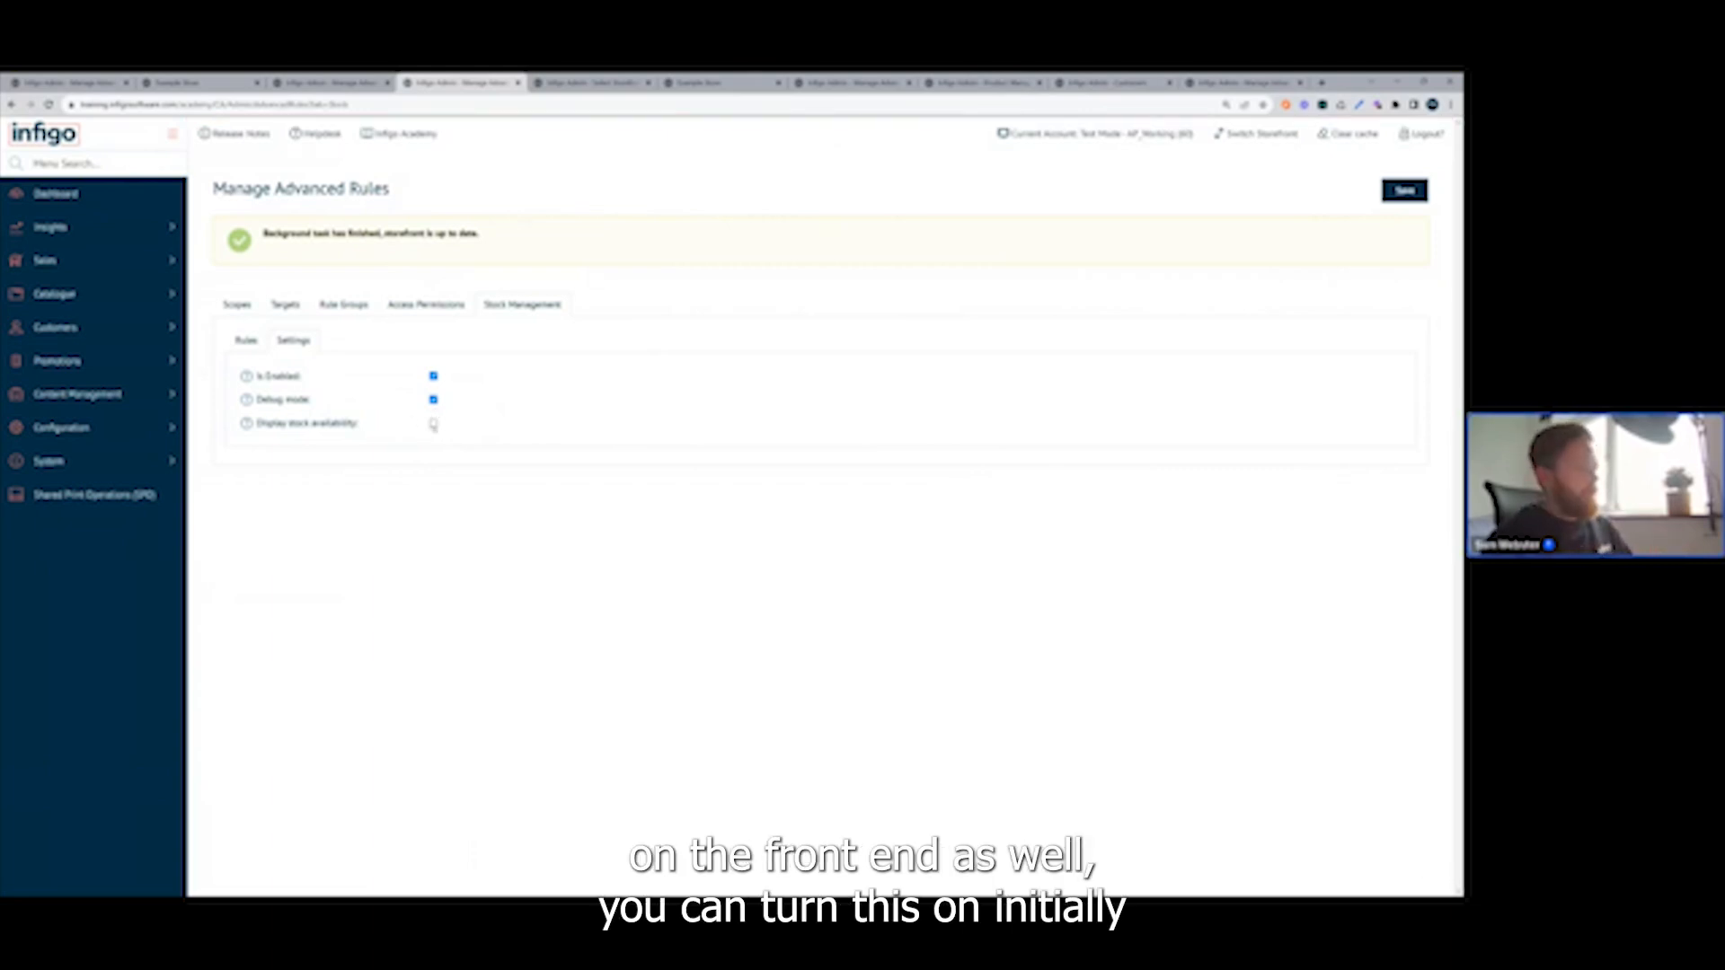
{"action": "left_click", "coordinate": [433, 425]}
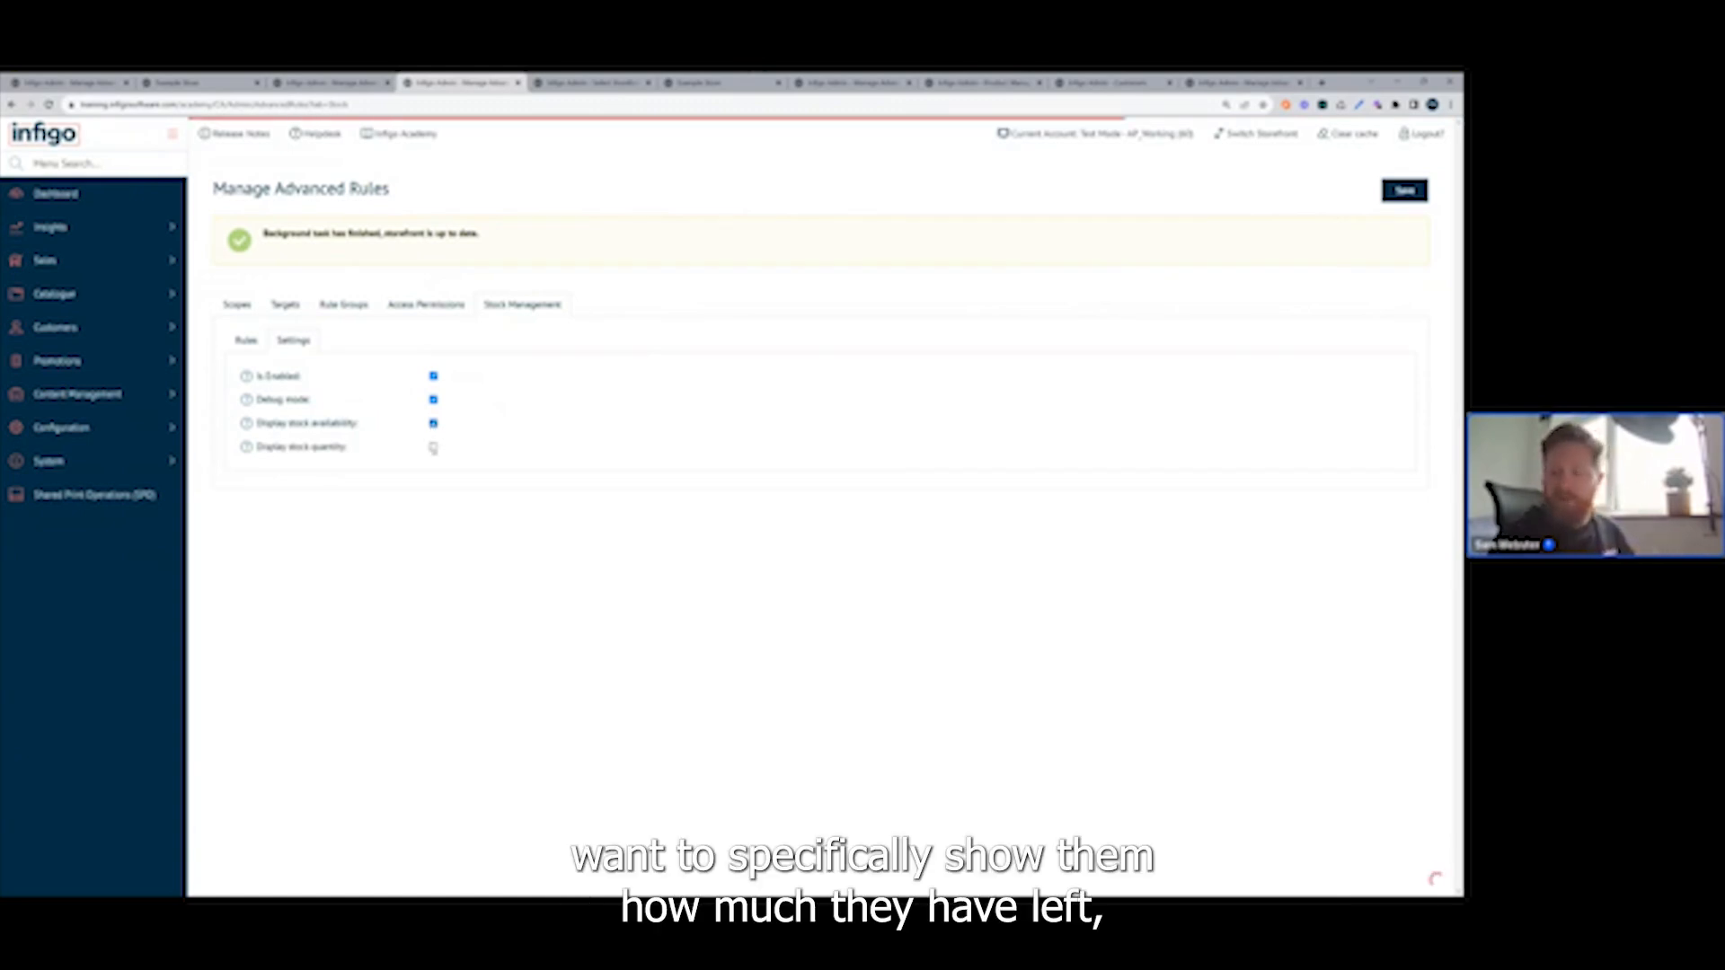
{"action": "left_click", "coordinate": [433, 447]}
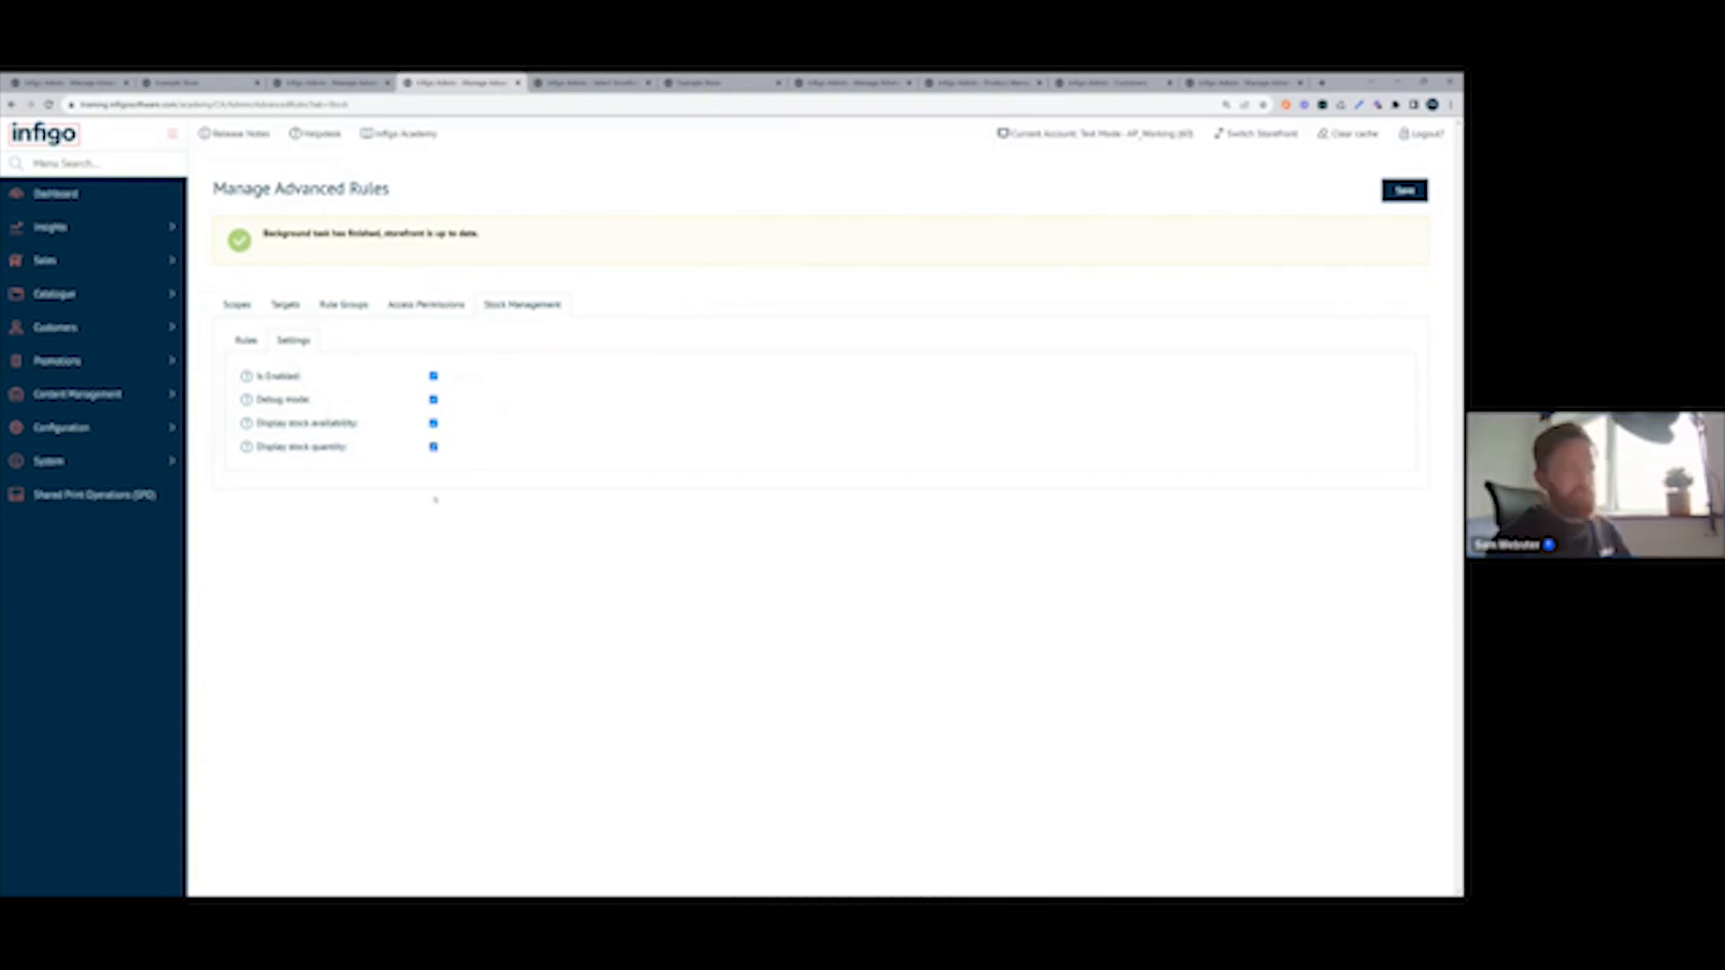
{"action": "left_click", "coordinate": [1401, 191]}
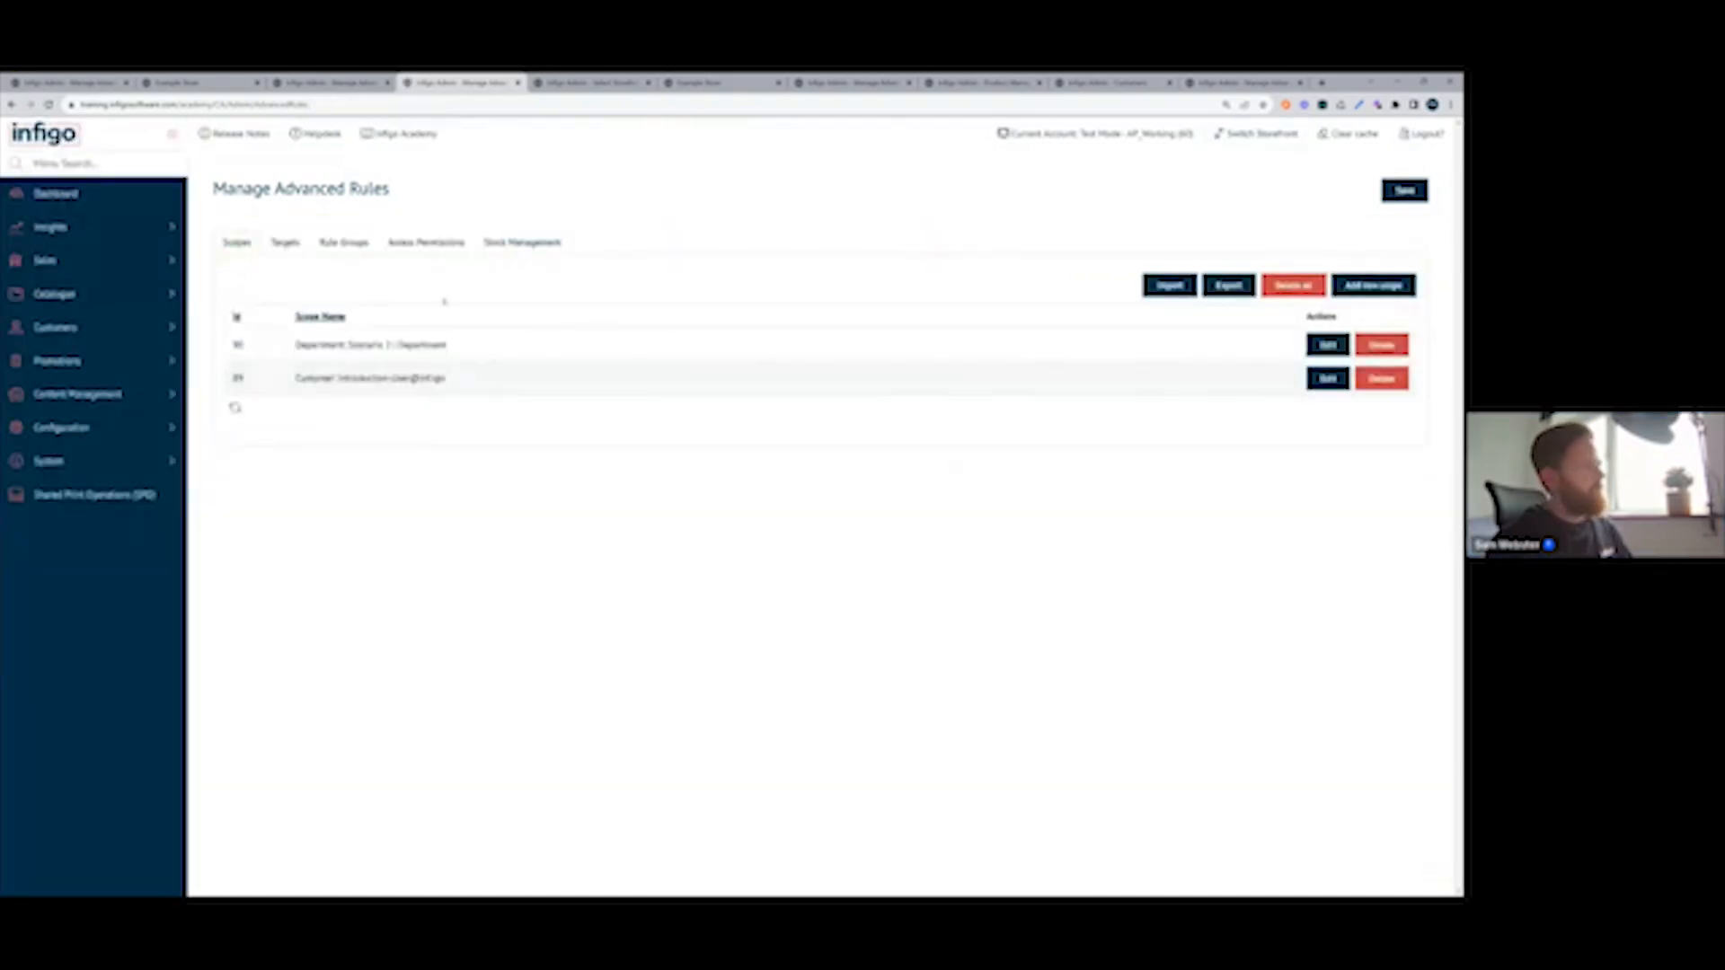
{"action": "left_click", "coordinate": [517, 243]}
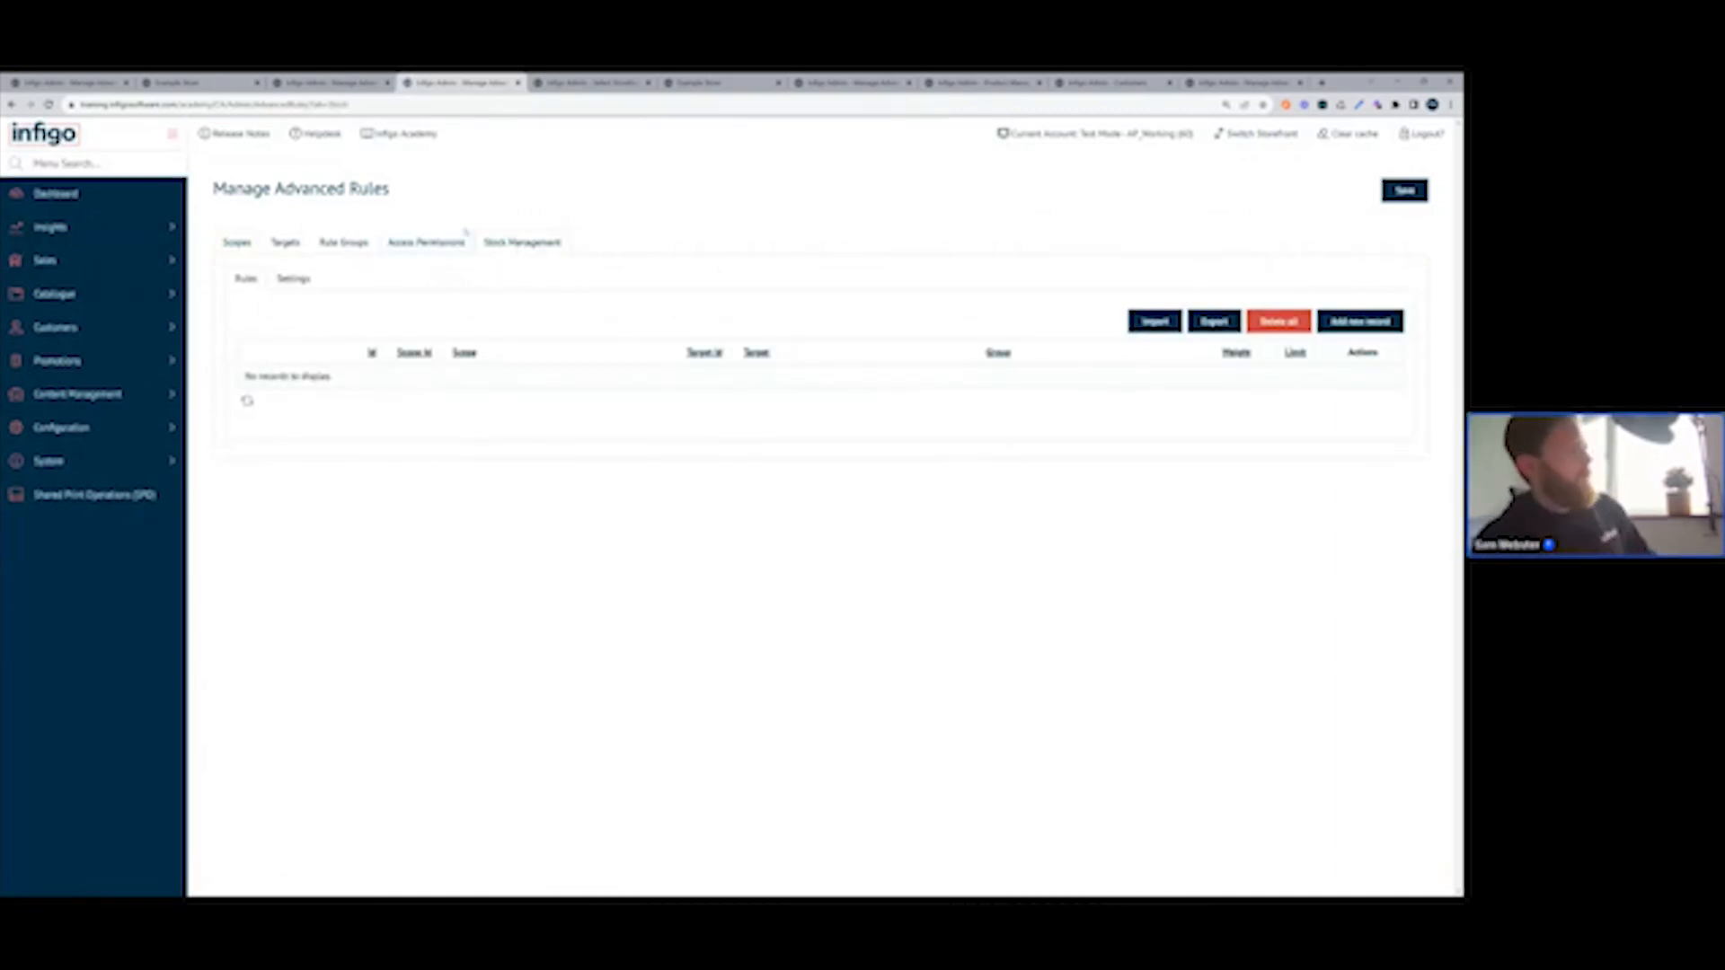
{"action": "left_click", "coordinate": [519, 245]}
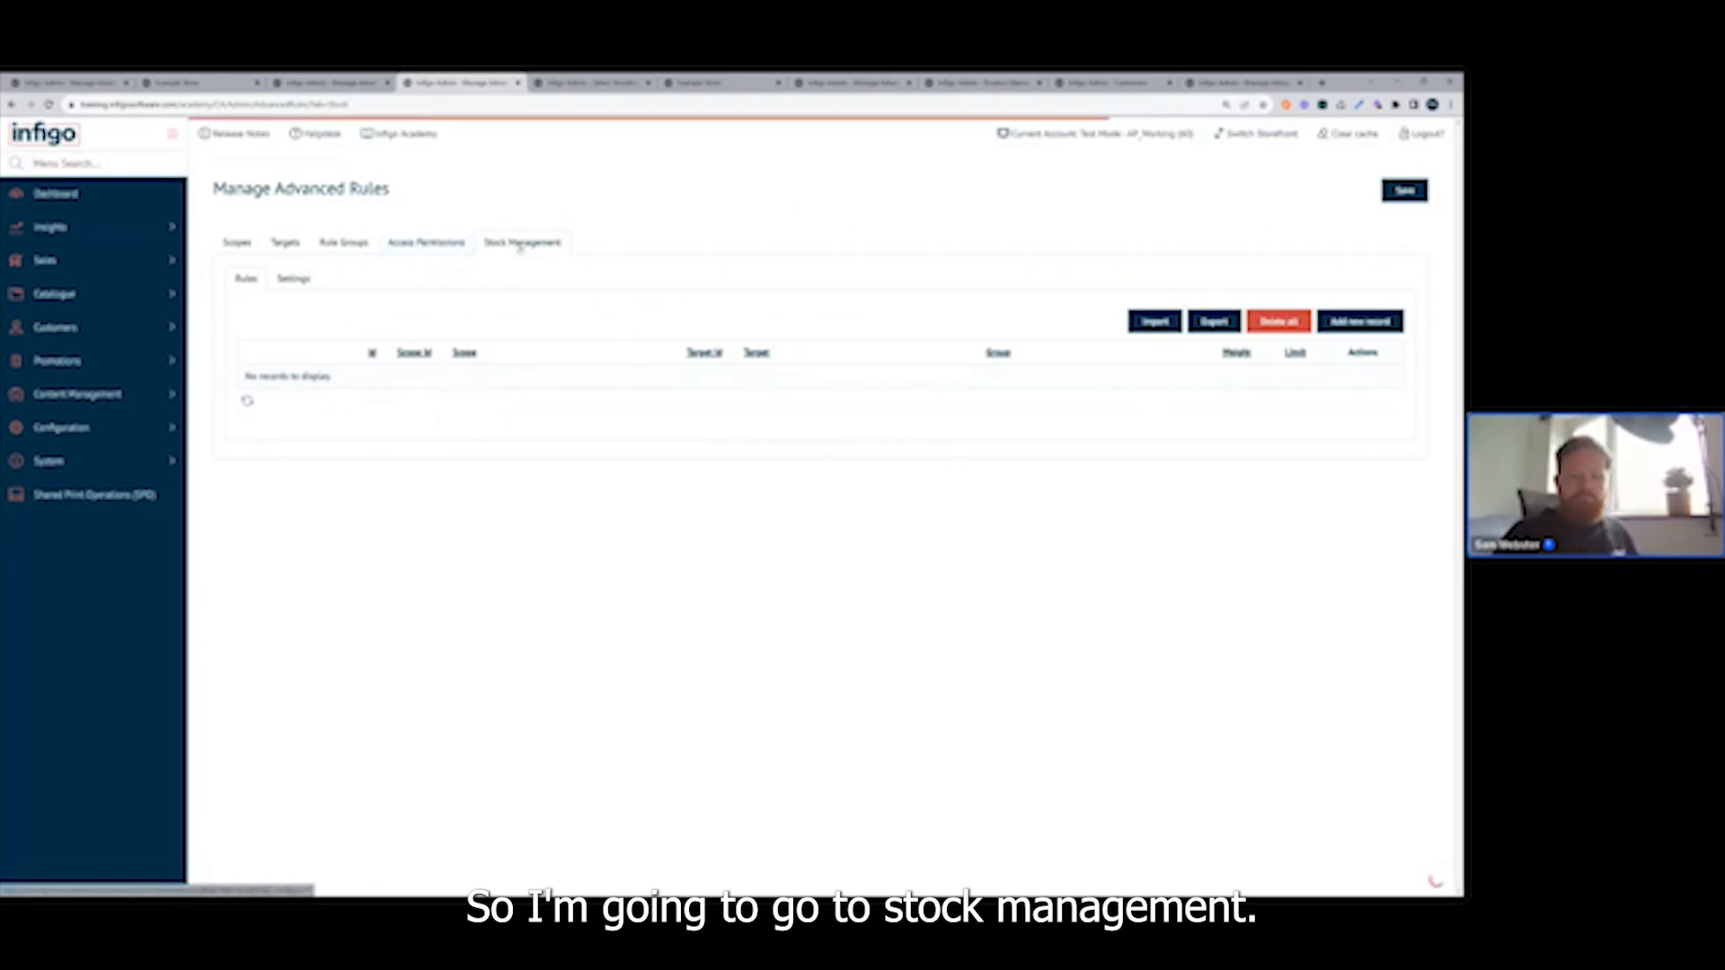
{"action": "left_click", "coordinate": [1355, 329]}
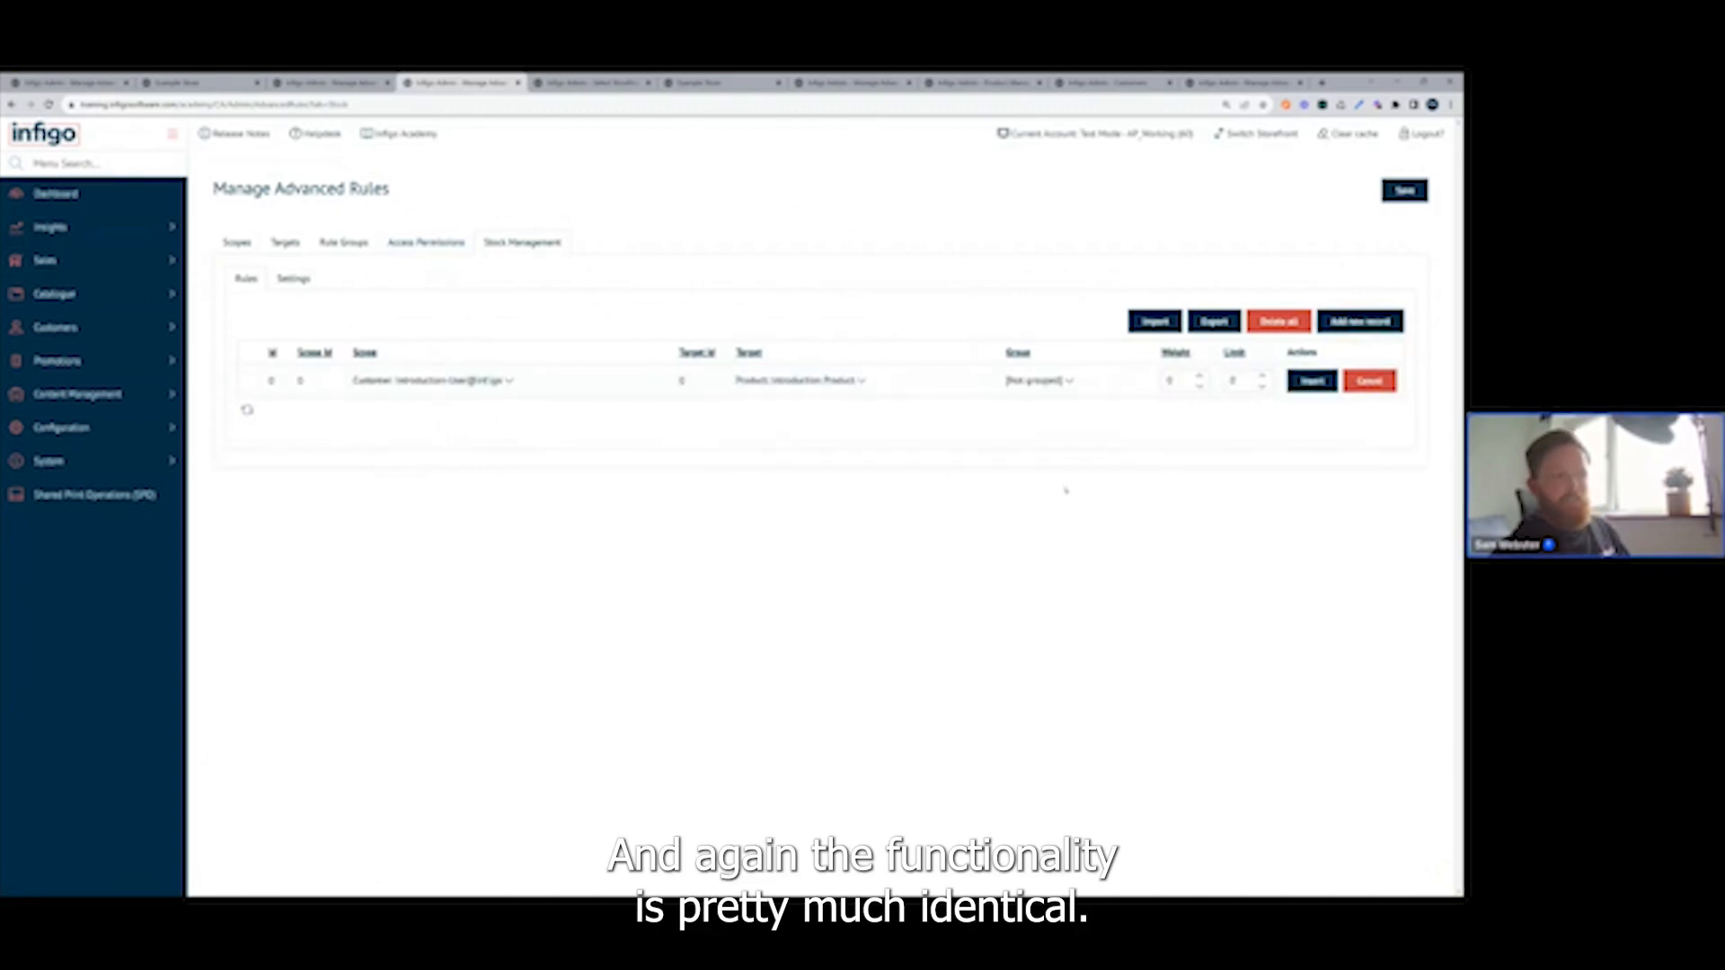
{"action": "left_click", "coordinate": [1245, 381]}
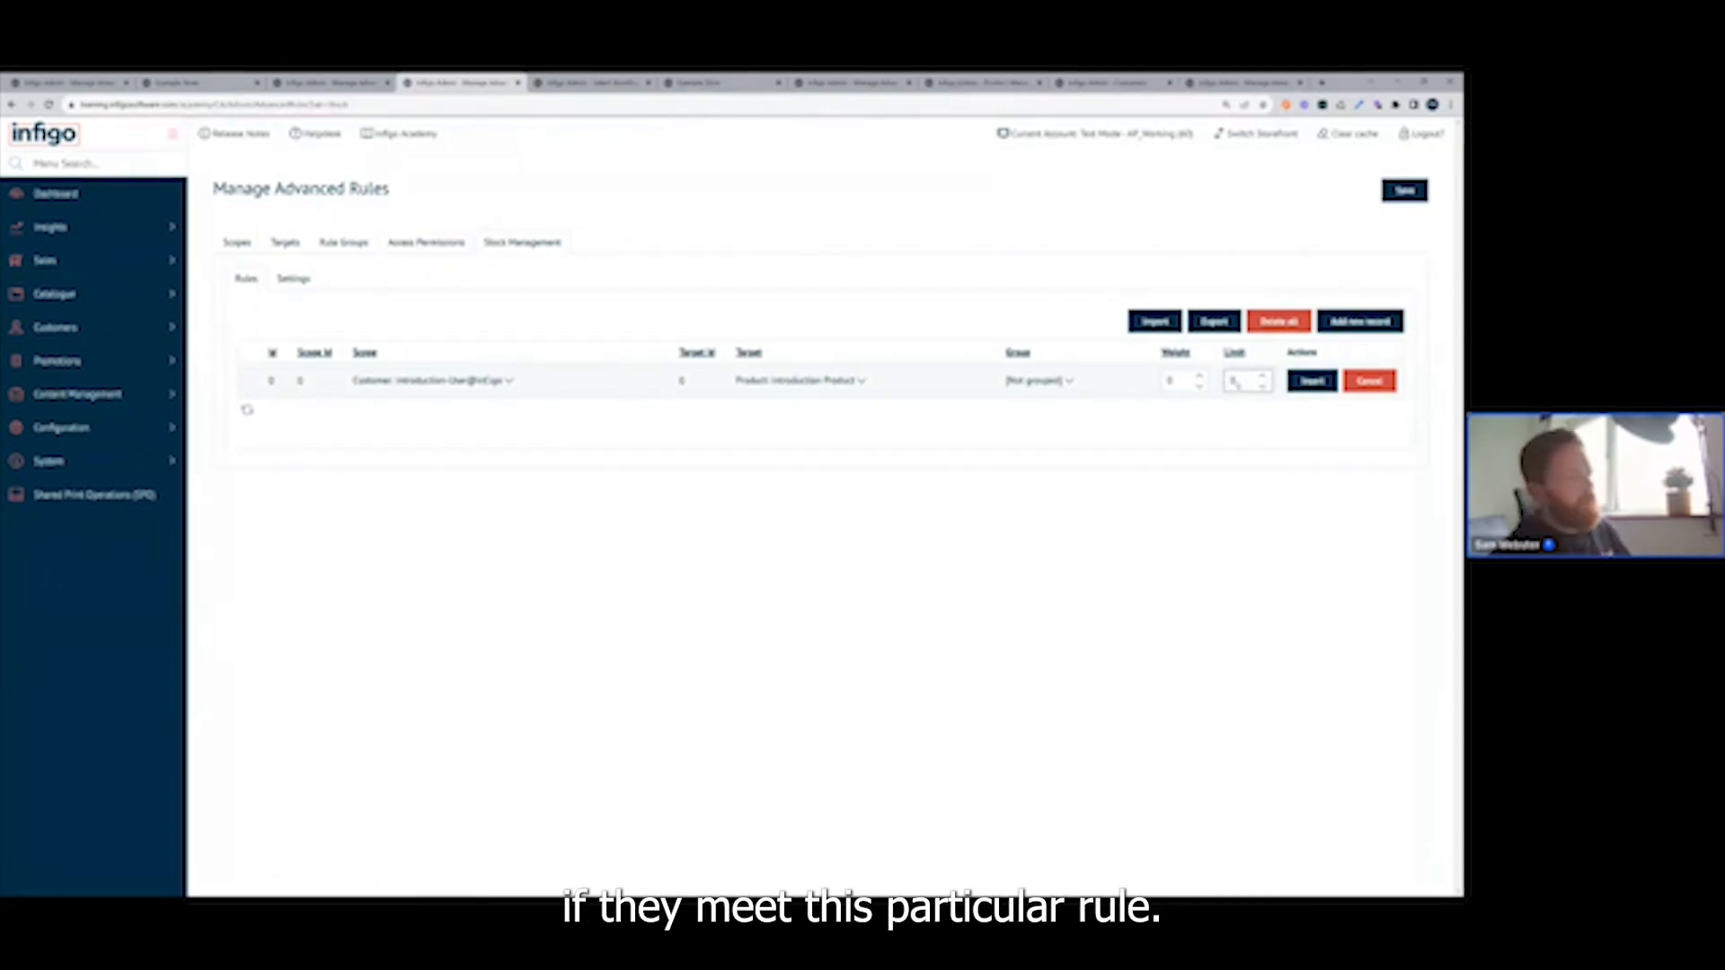
{"action": "left_click", "coordinate": [509, 382]}
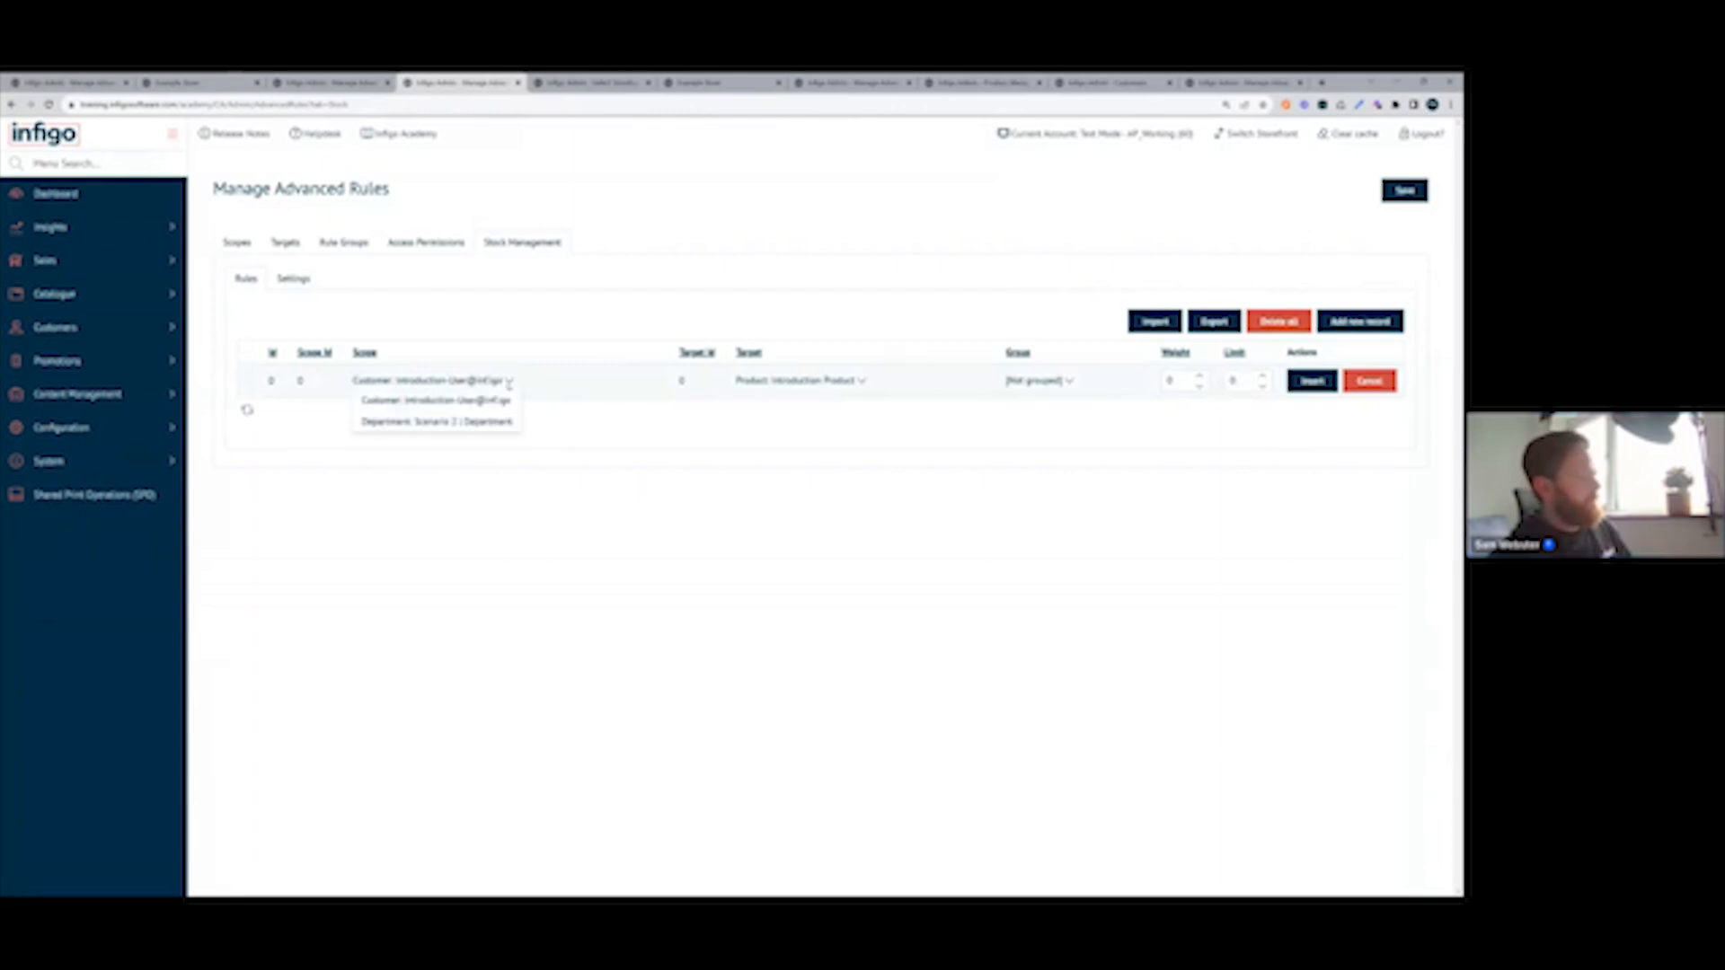
Delete both access permission rules, the Introduction Product one and the Scenario 2 department one, and save the advanced rules.
{"action": "left_click", "coordinate": [427, 244]}
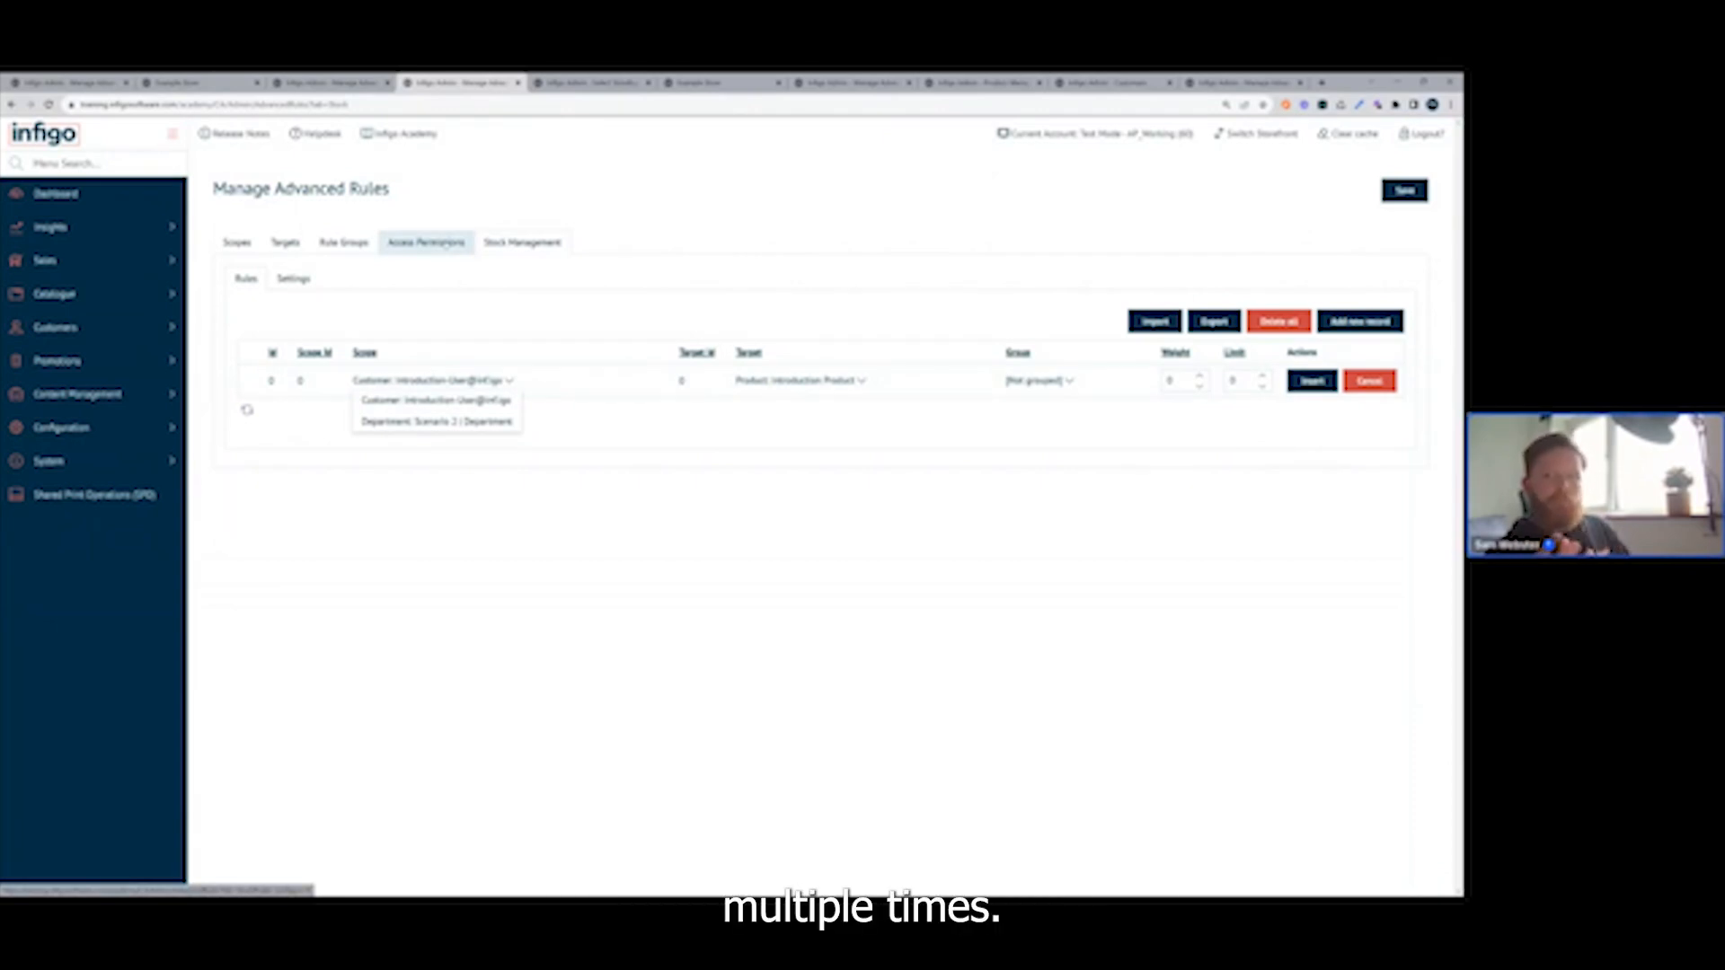
{"action": "left_click", "coordinate": [446, 244]}
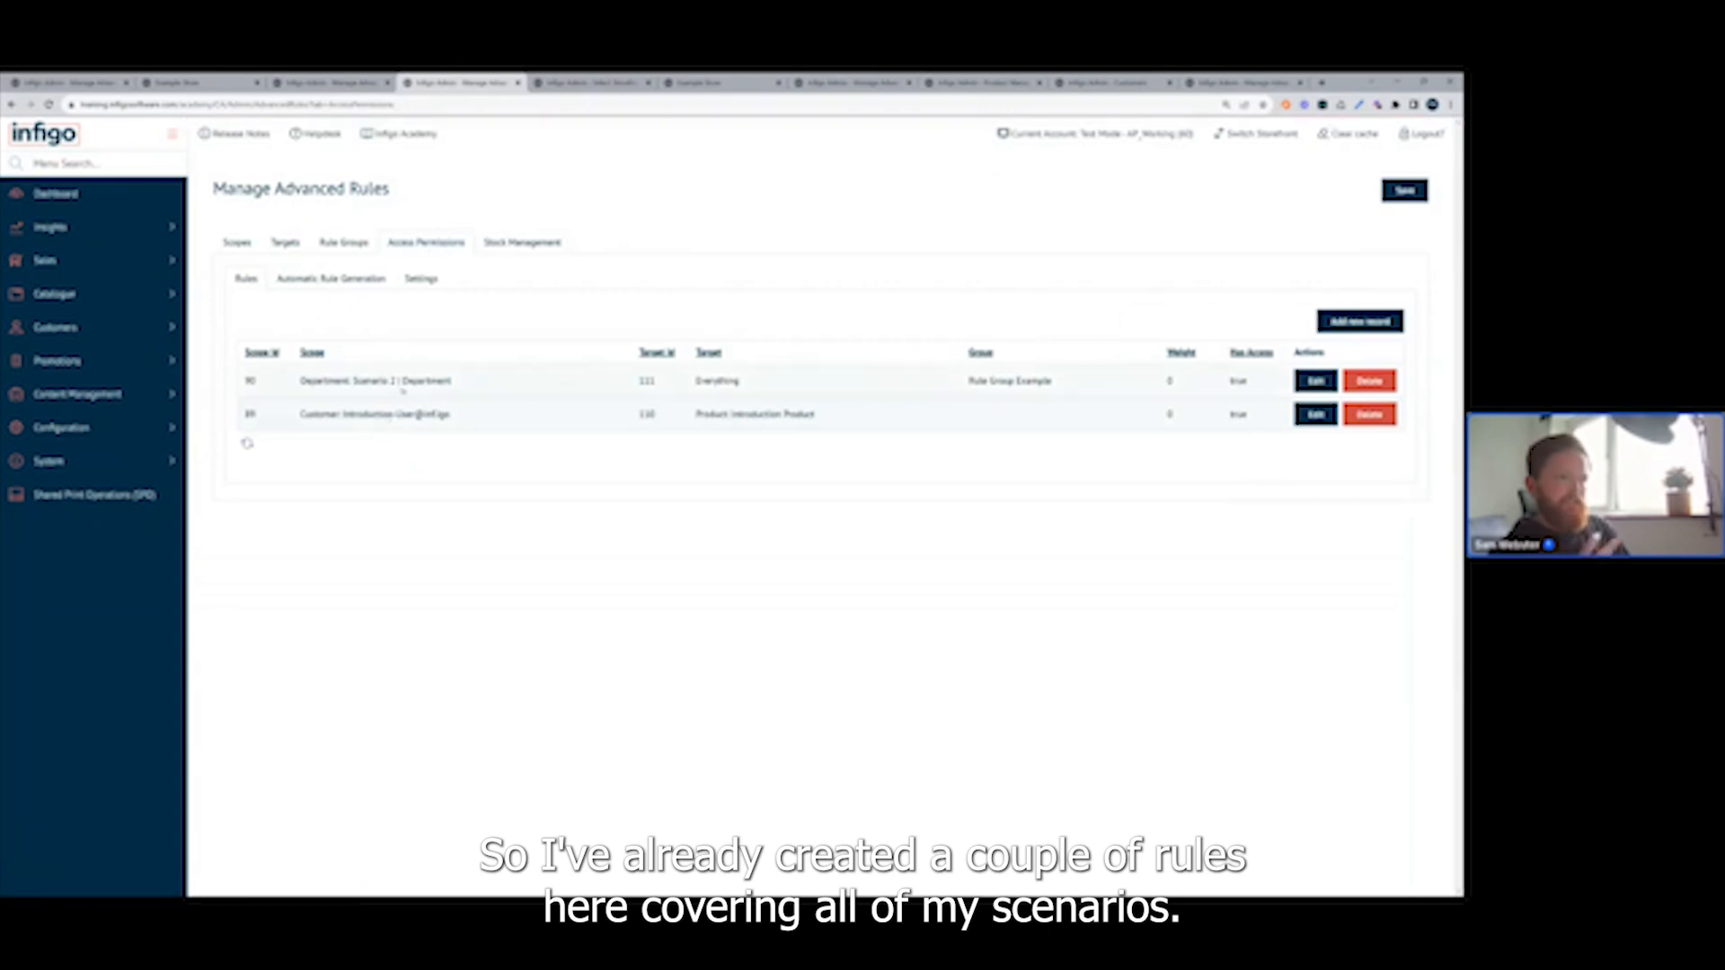
{"action": "left_click", "coordinate": [1372, 416]}
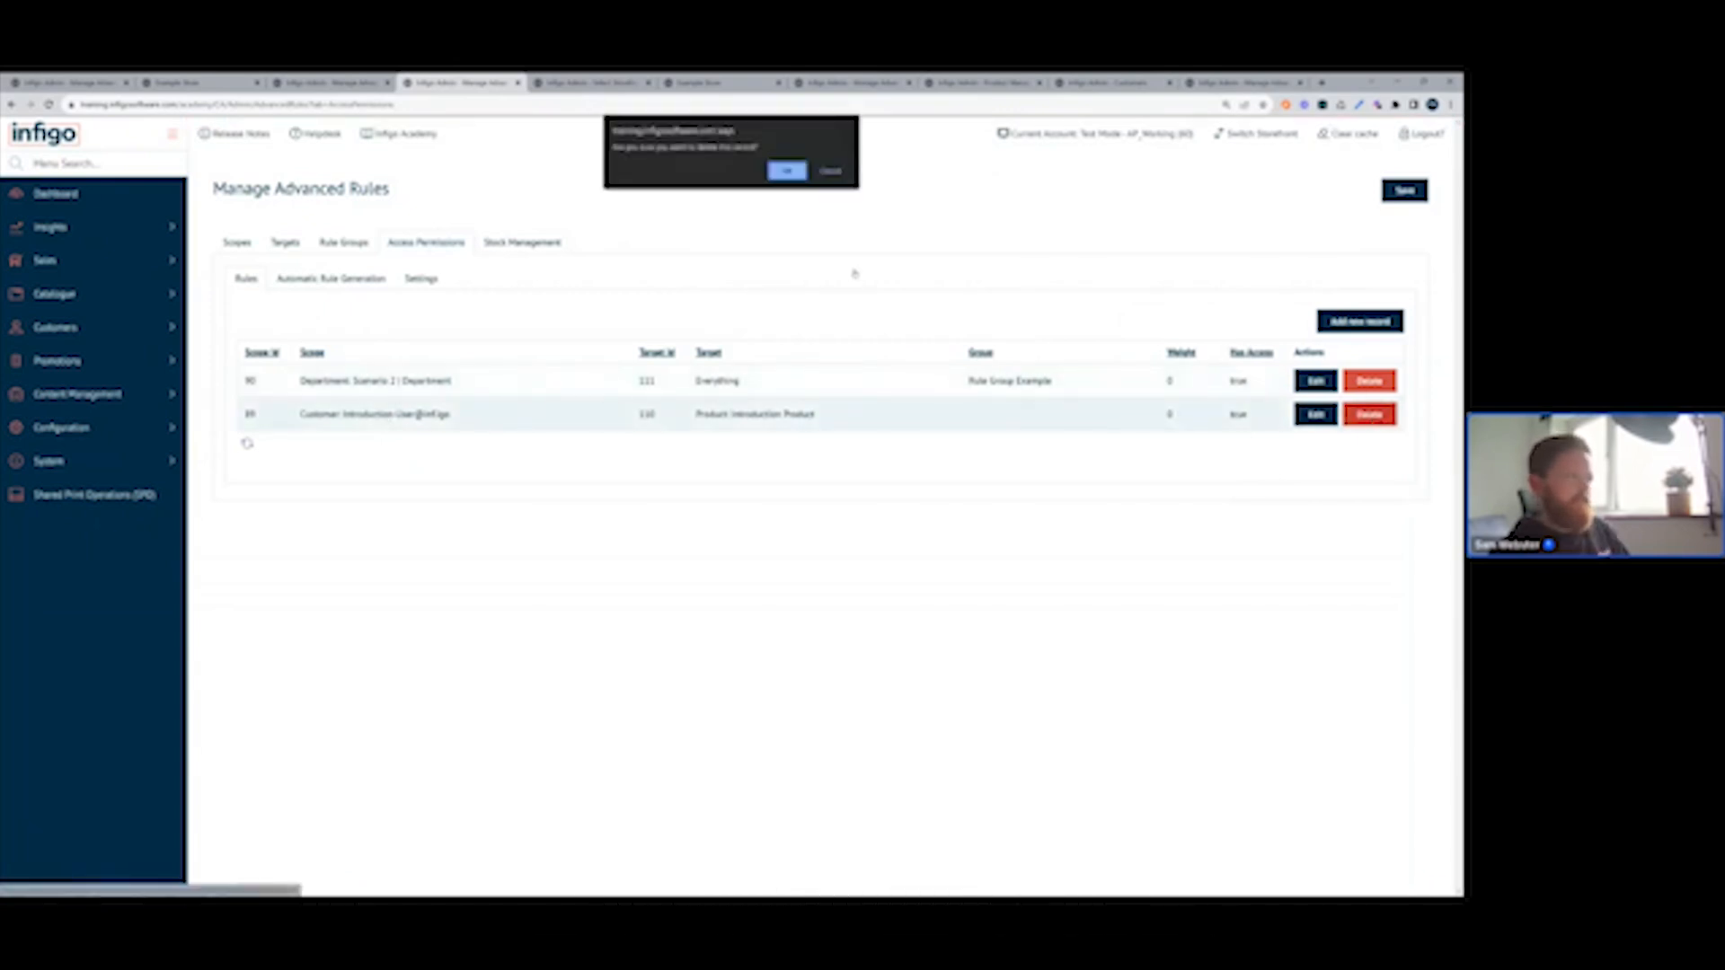
{"action": "left_click", "coordinate": [787, 171]}
{"action": "left_click", "coordinate": [1366, 385]}
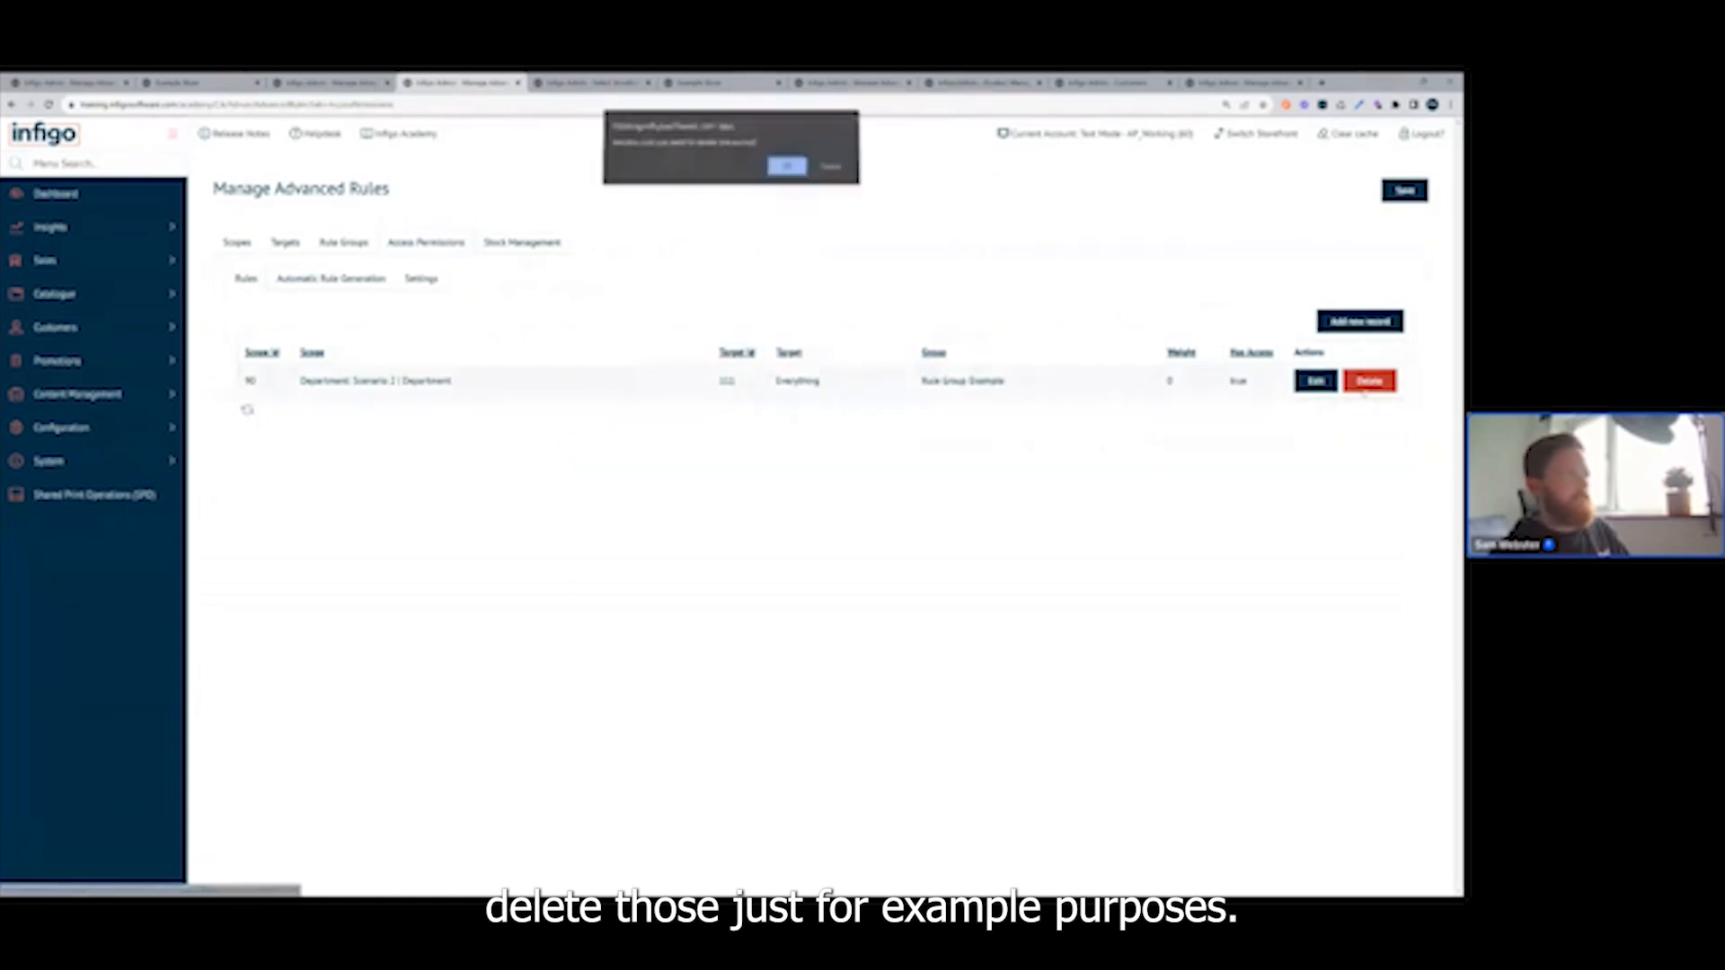
{"action": "left_click", "coordinate": [787, 167]}
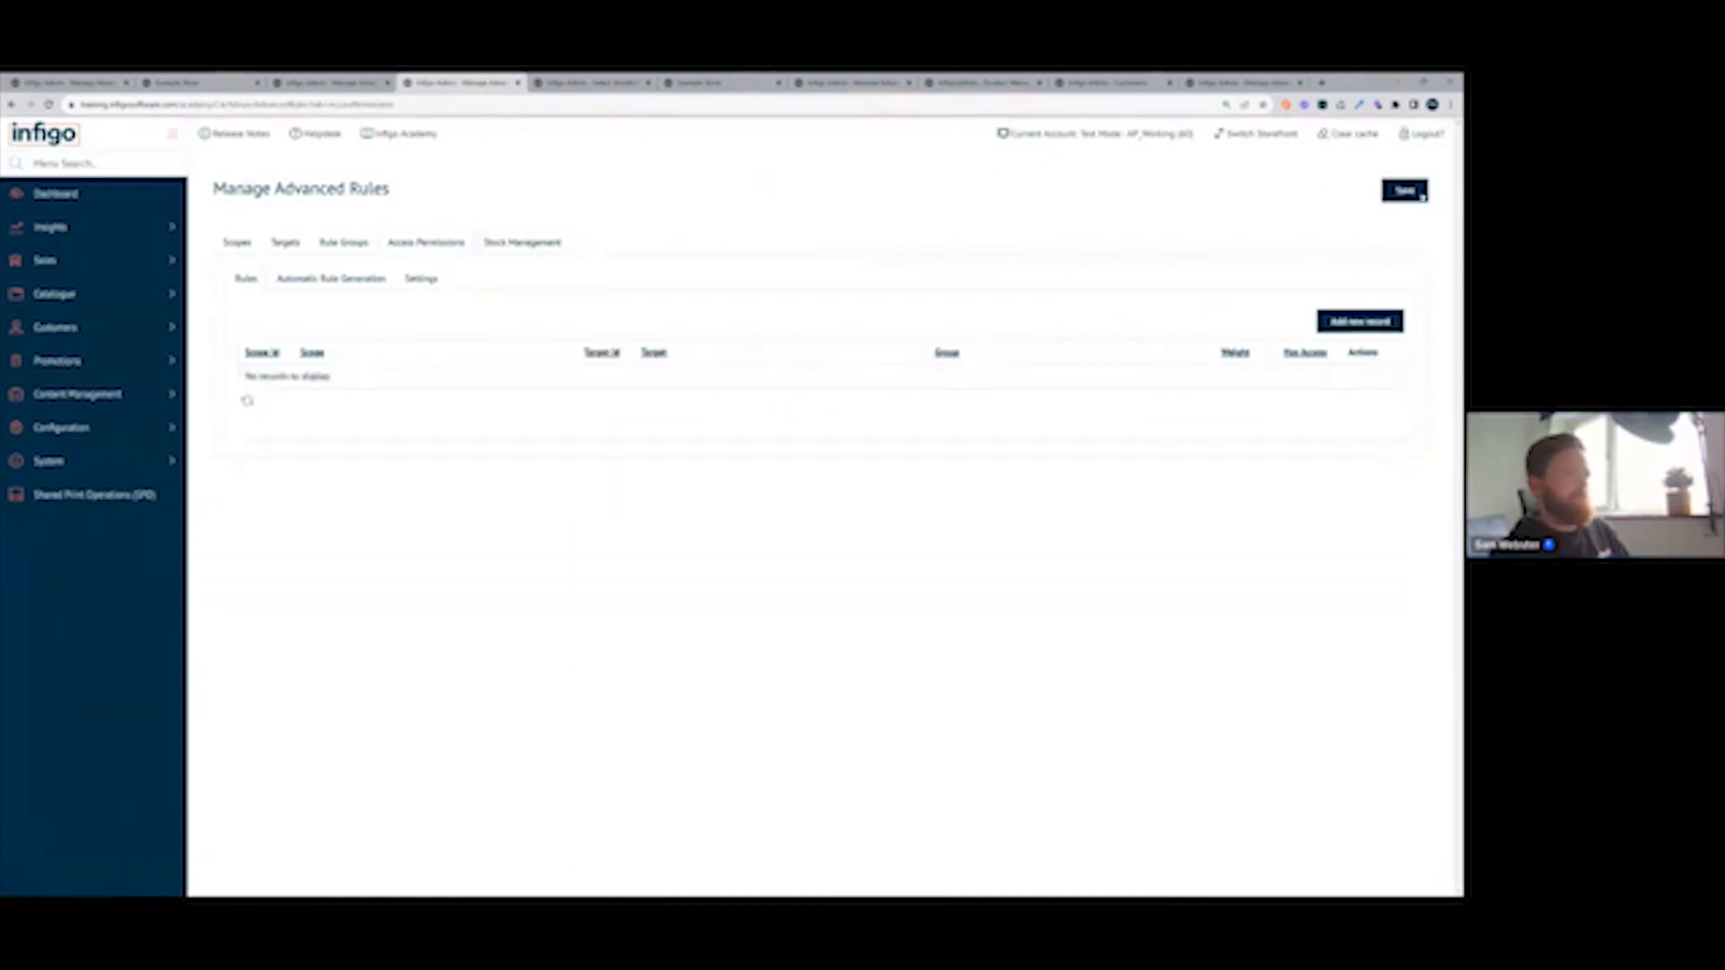
{"action": "left_click", "coordinate": [1422, 196]}
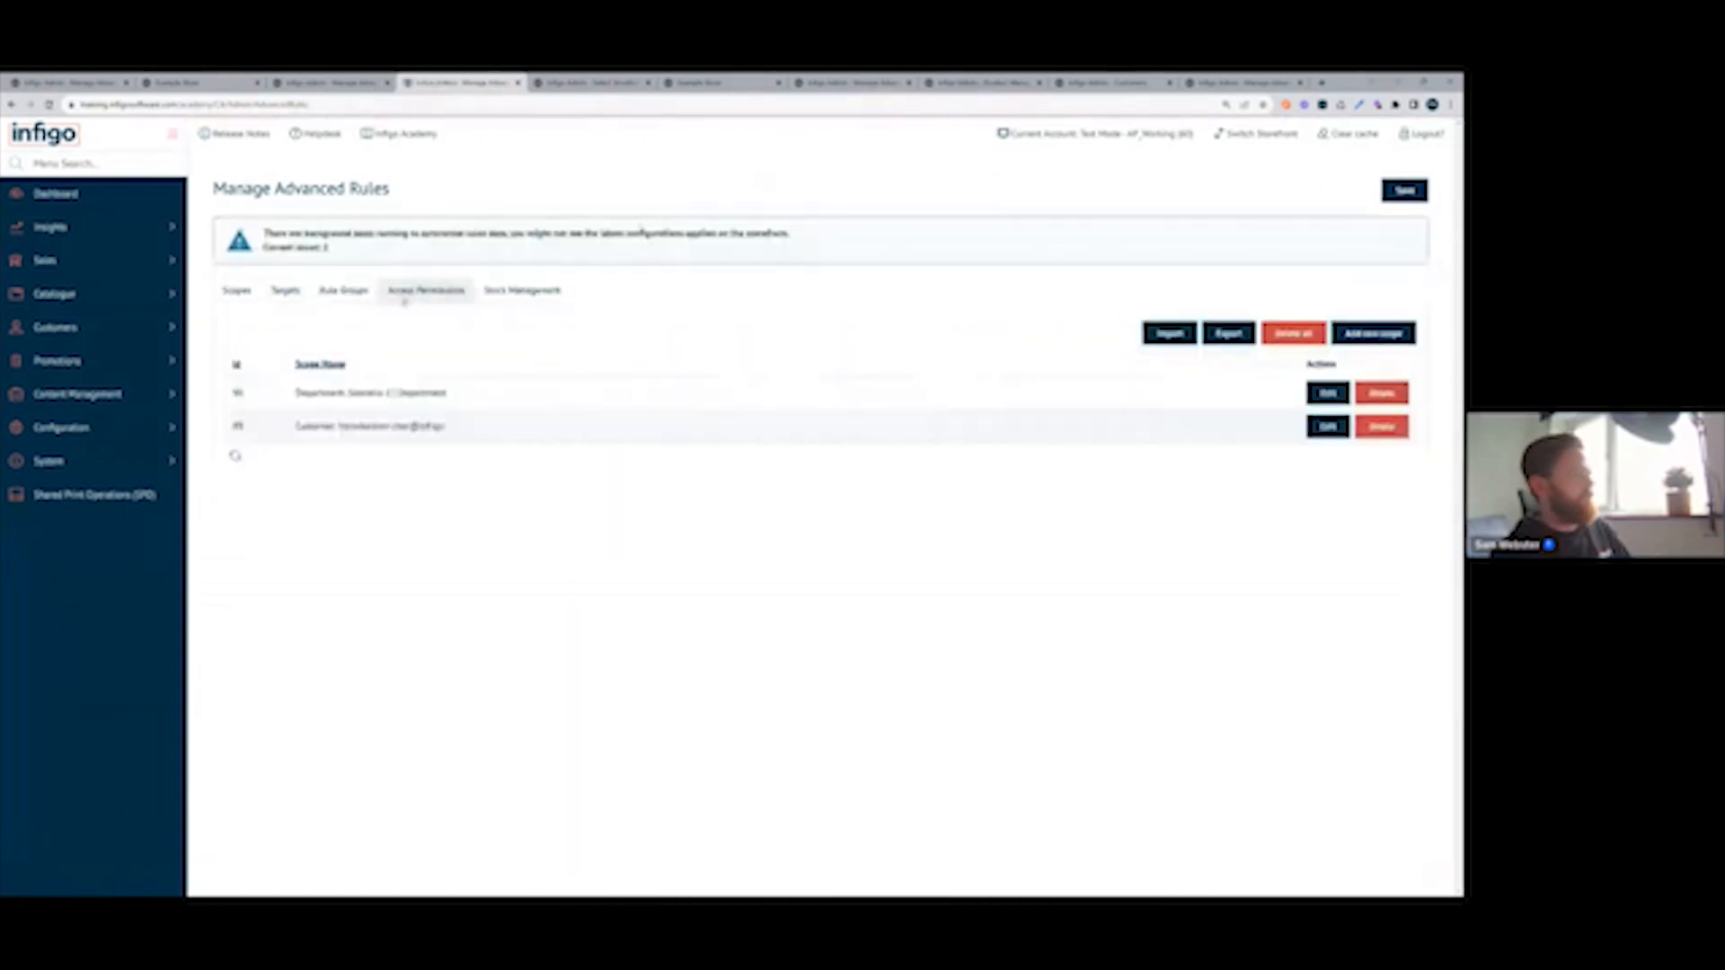
Add an ungrouped stock management rule limiting the introduction customer to 50 of Introduction Product, and expand the rule's order history.
{"action": "left_click", "coordinate": [403, 293]}
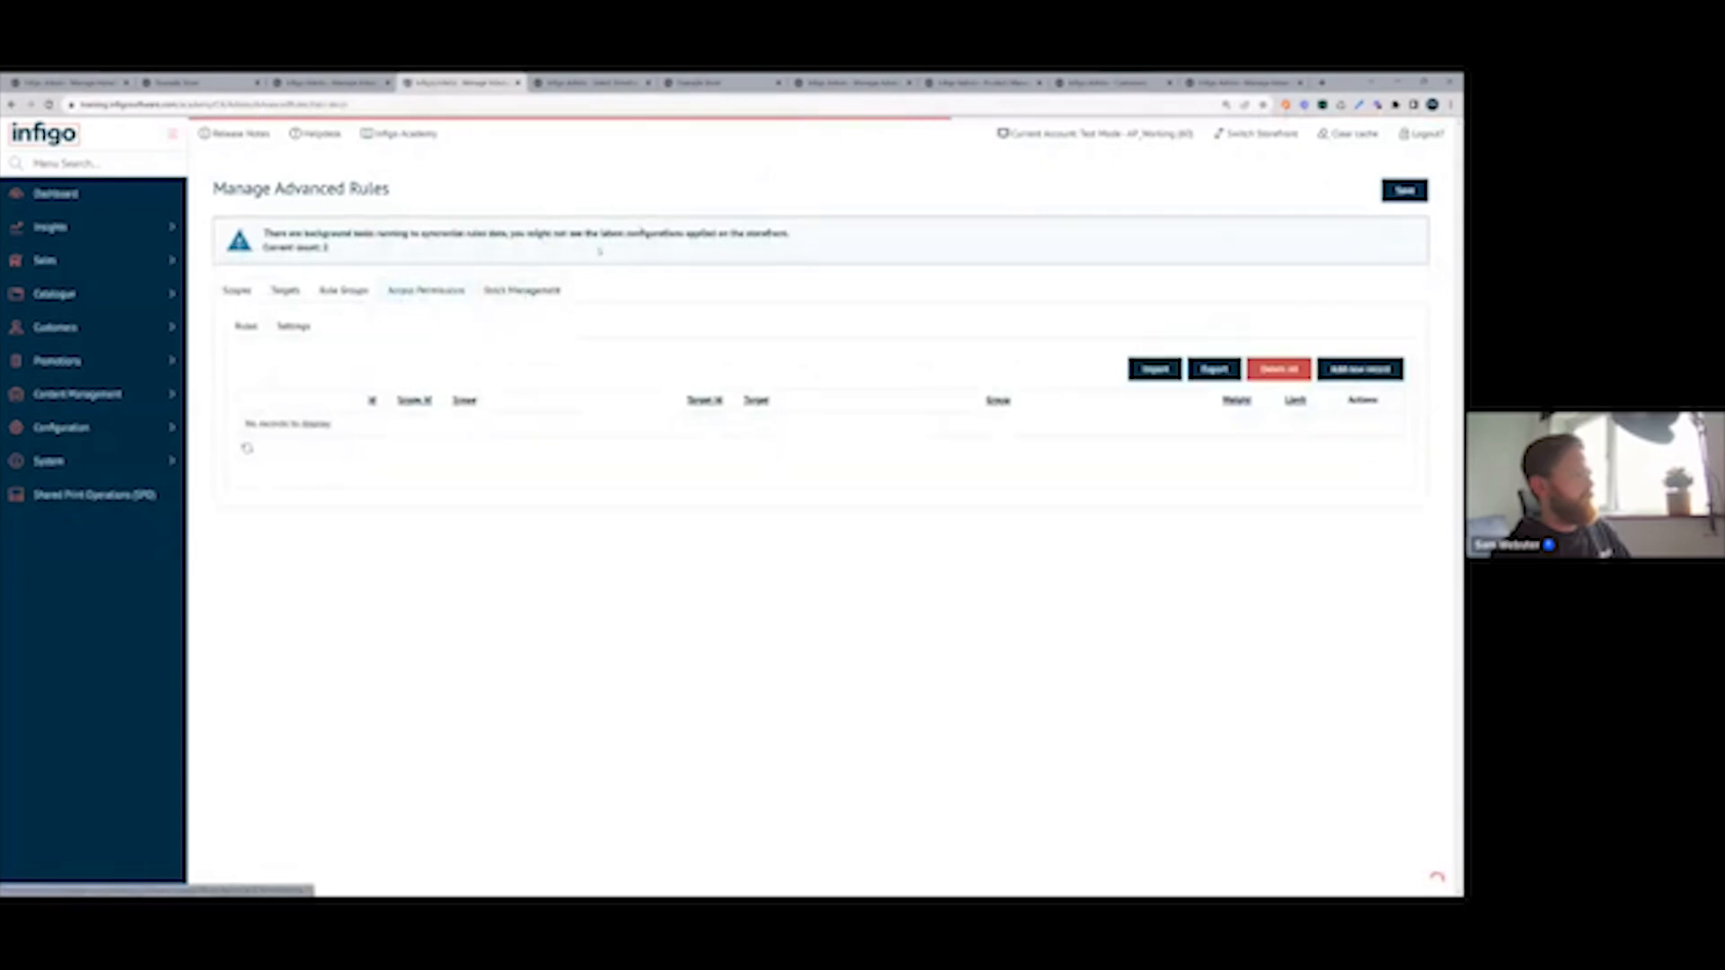
{"action": "left_click", "coordinate": [1384, 372]}
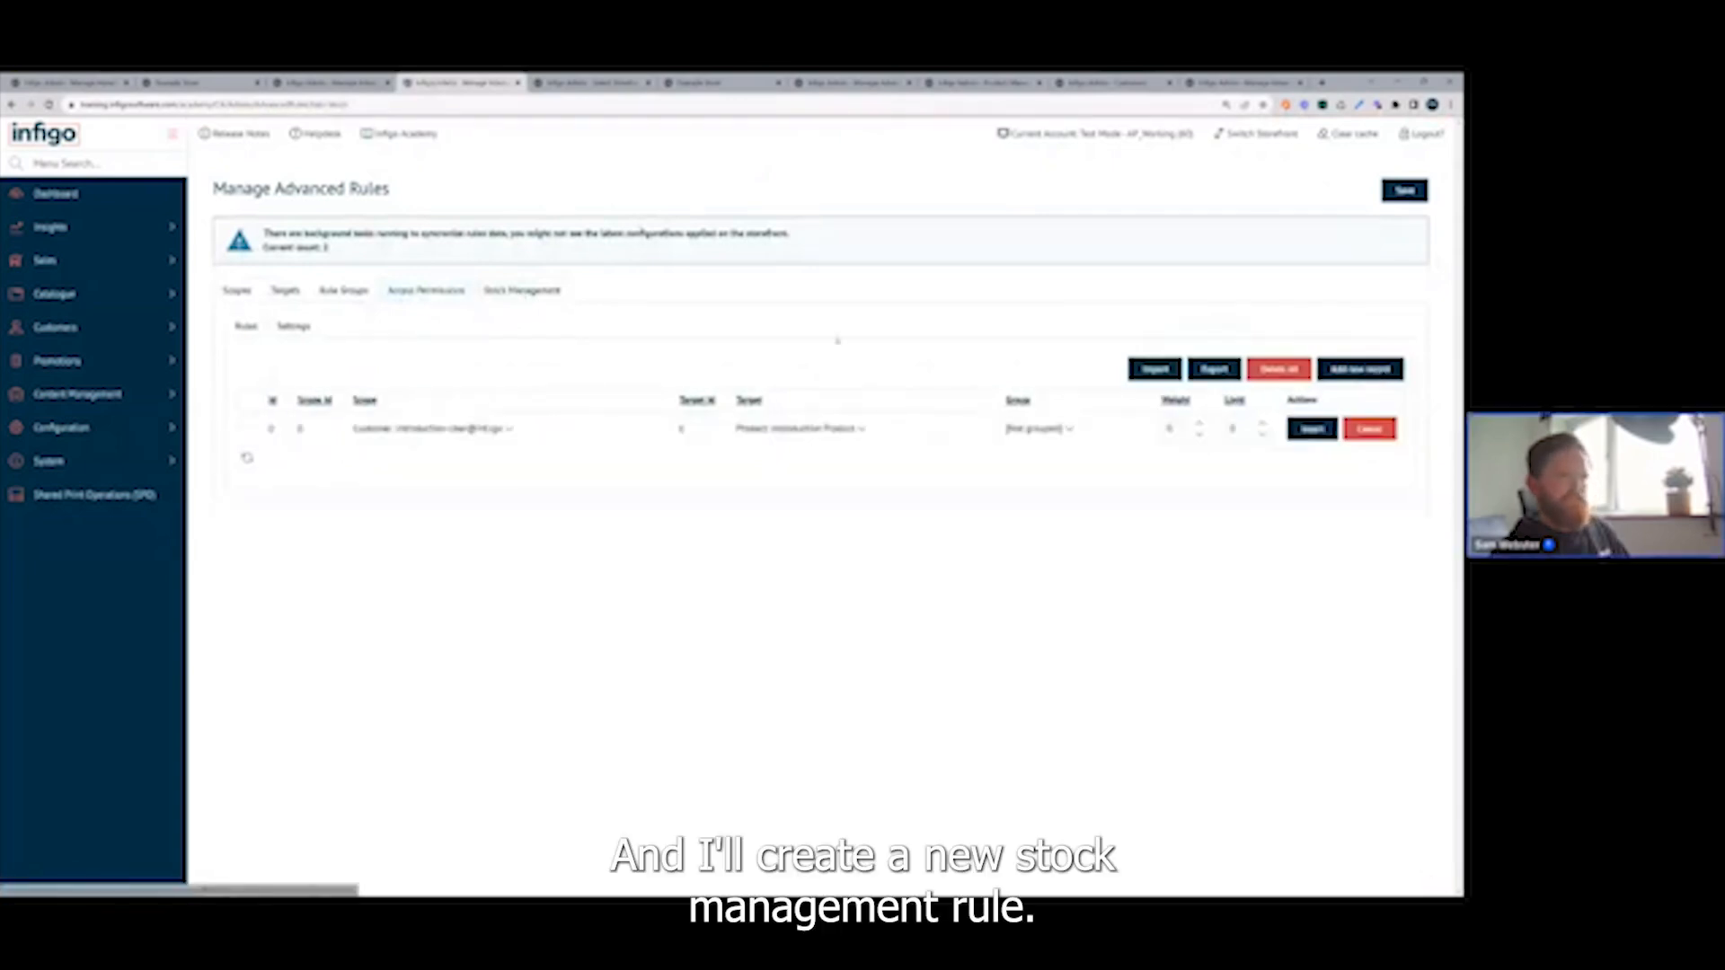
{"action": "left_click", "coordinate": [436, 429]}
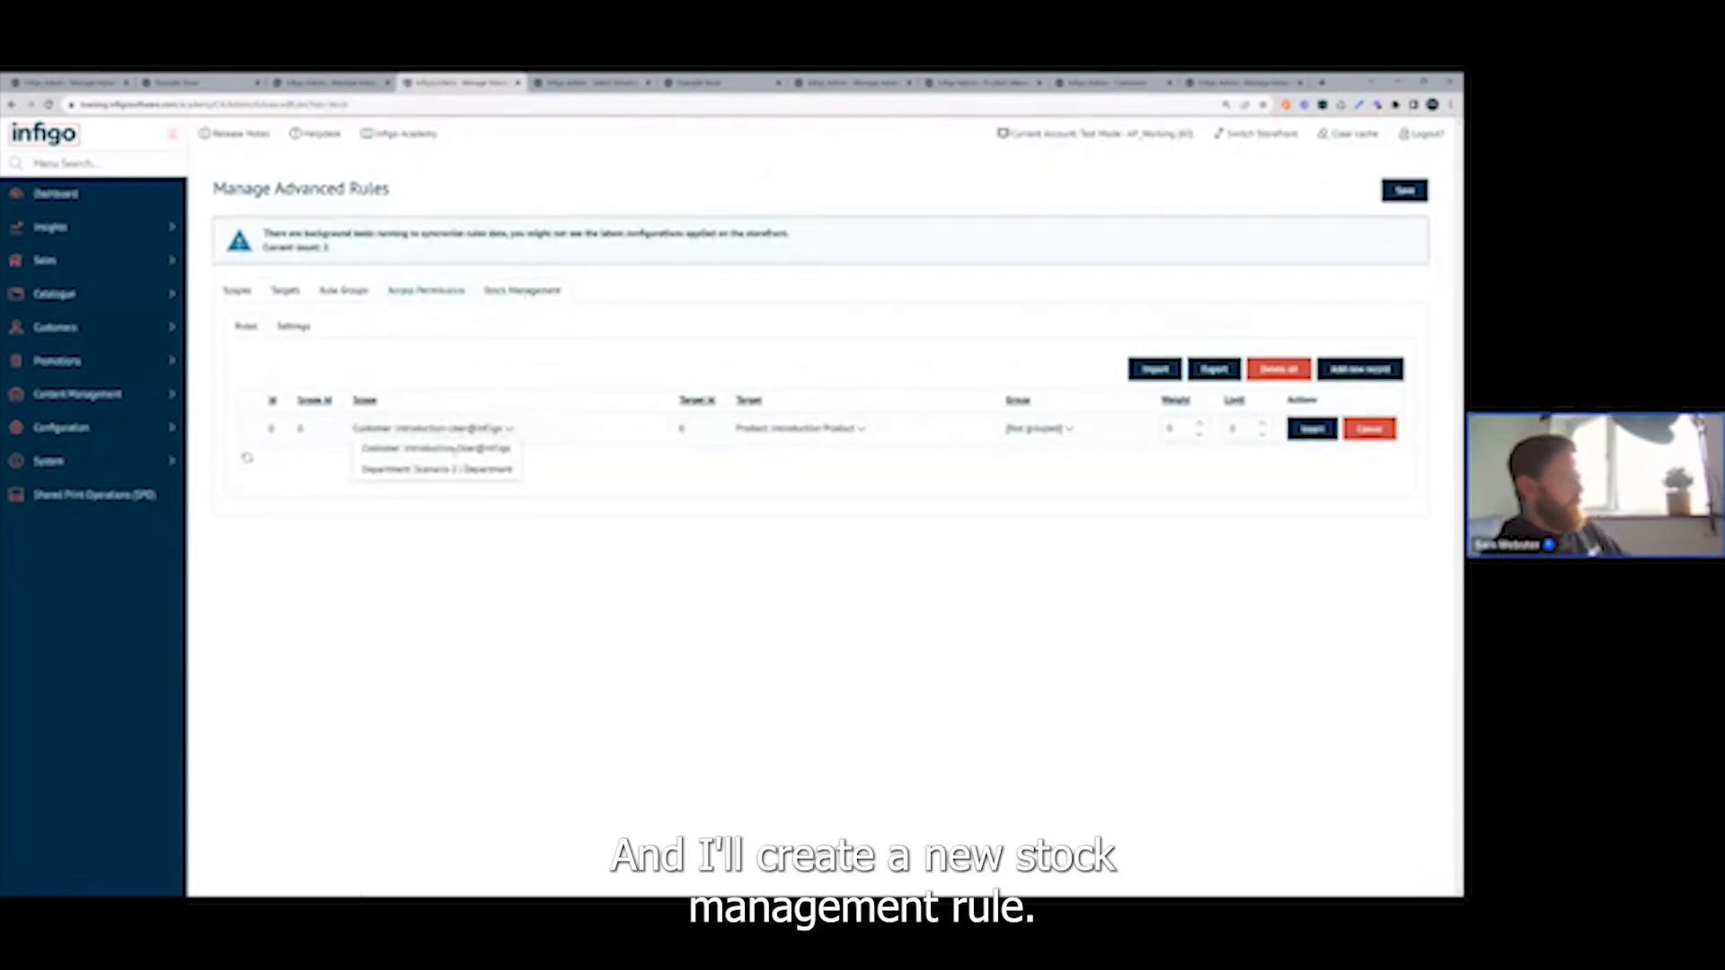
{"action": "left_click", "coordinate": [438, 449]}
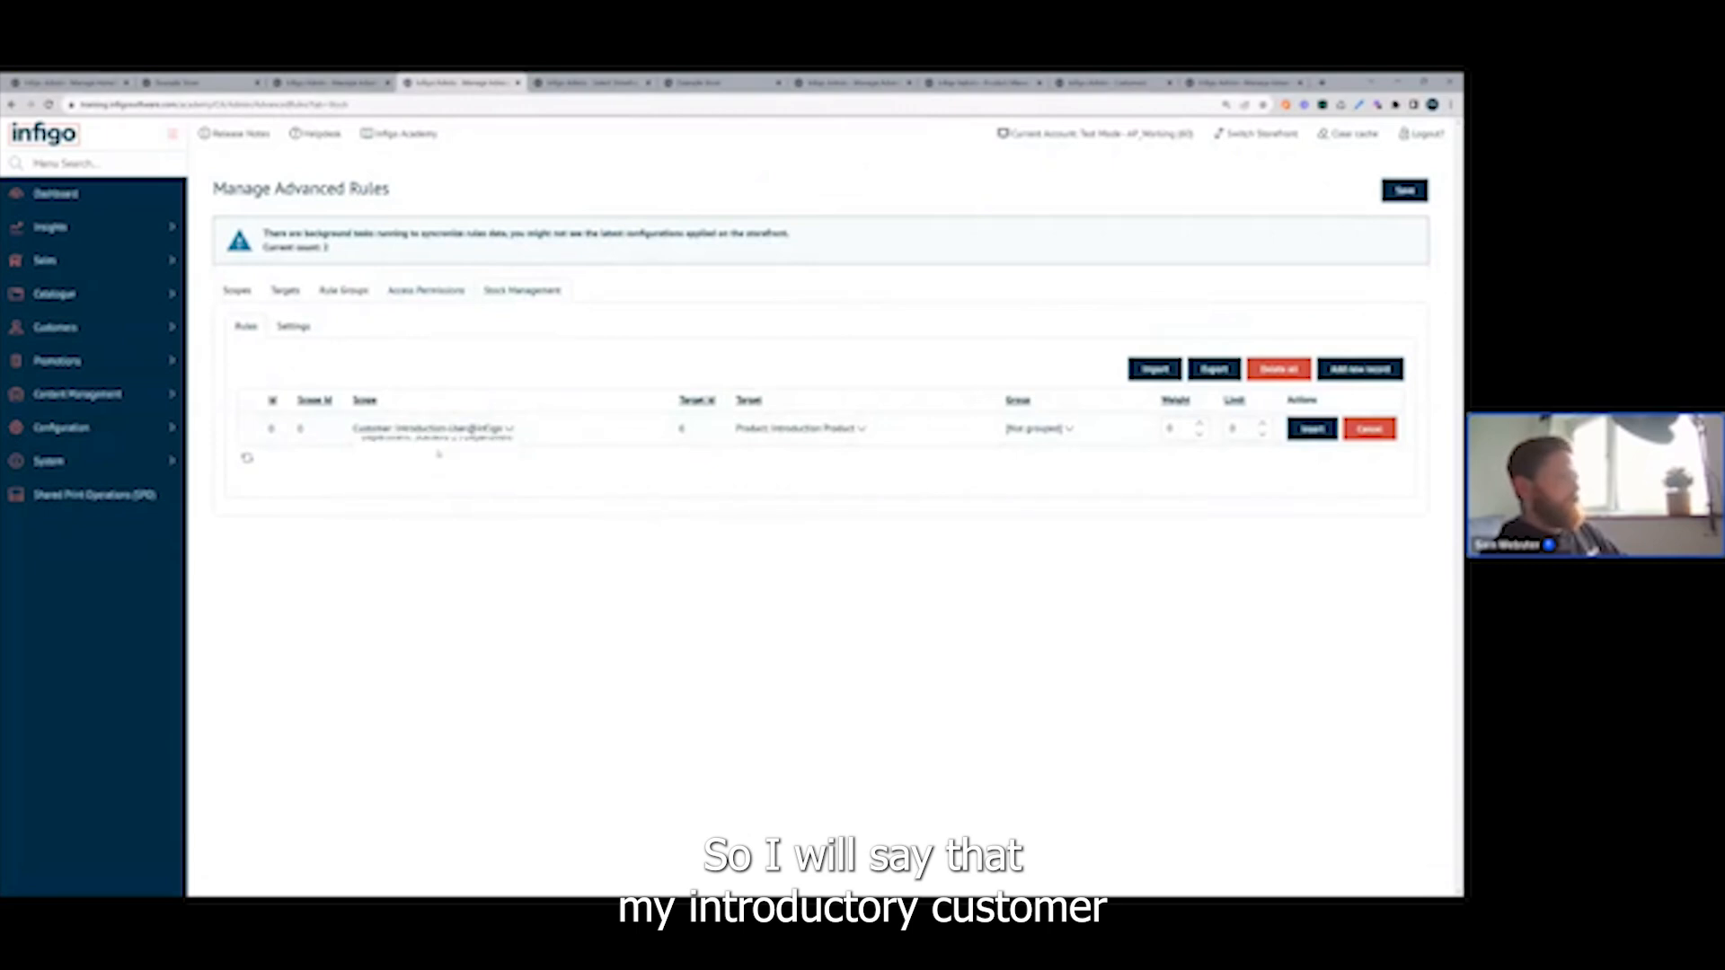
{"action": "left_click", "coordinate": [858, 429]}
{"action": "left_click", "coordinate": [804, 448]}
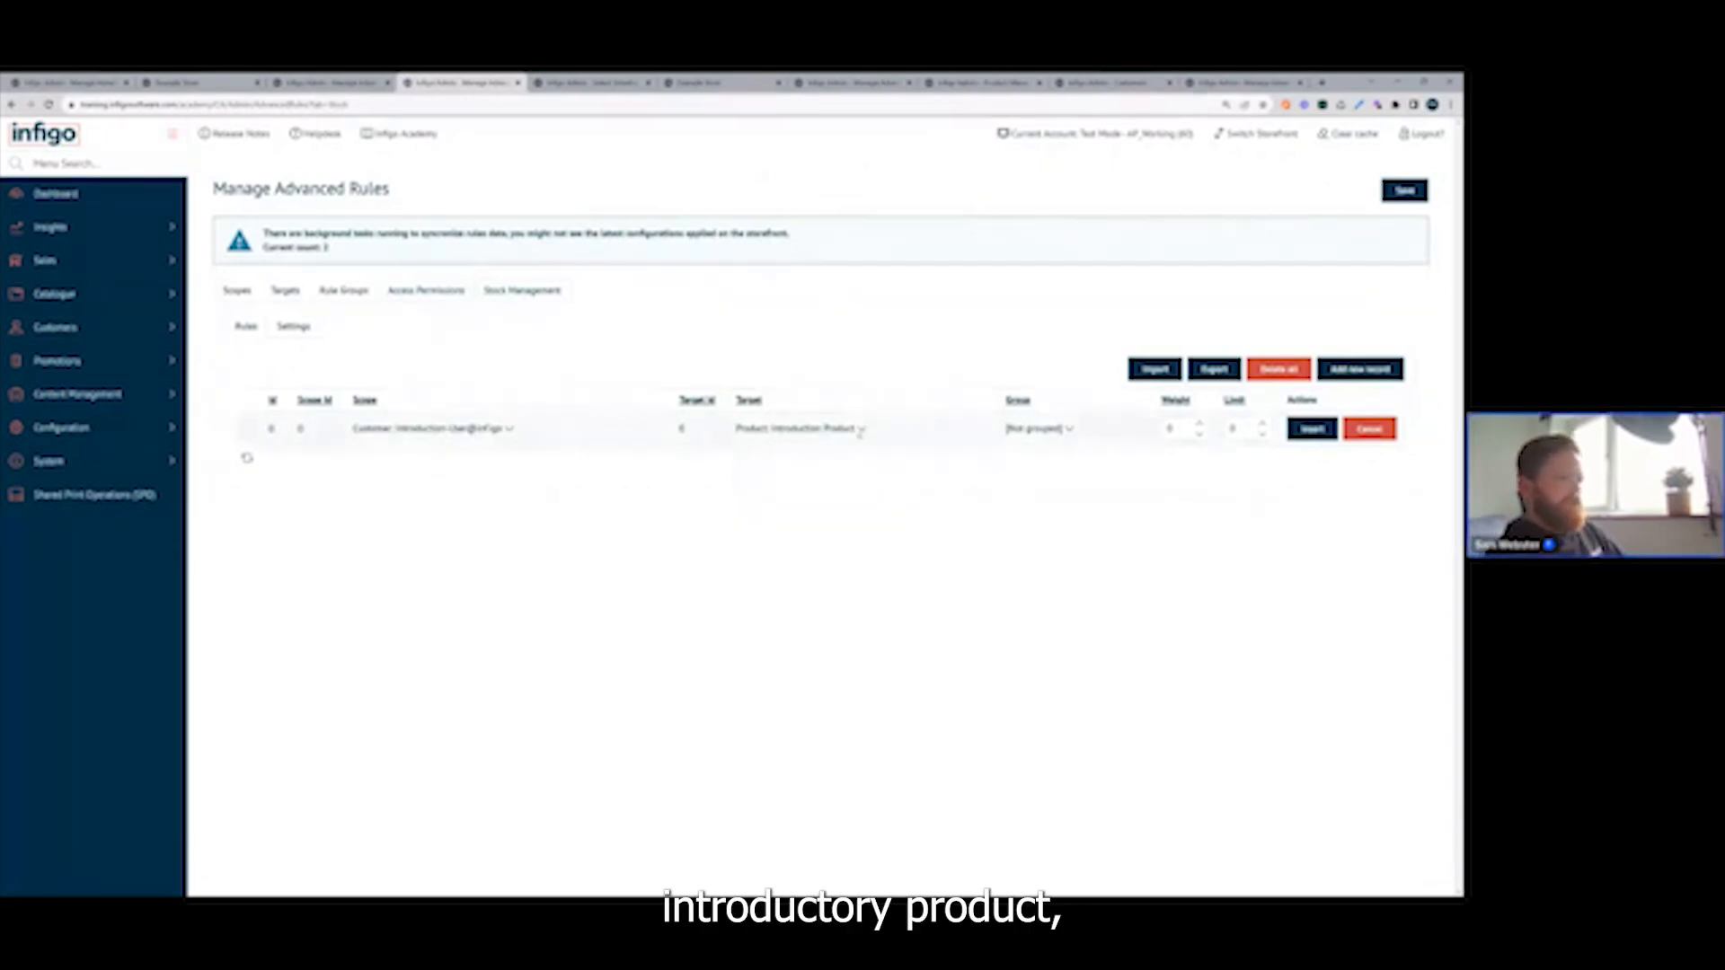
{"action": "left_click", "coordinate": [1244, 430]}
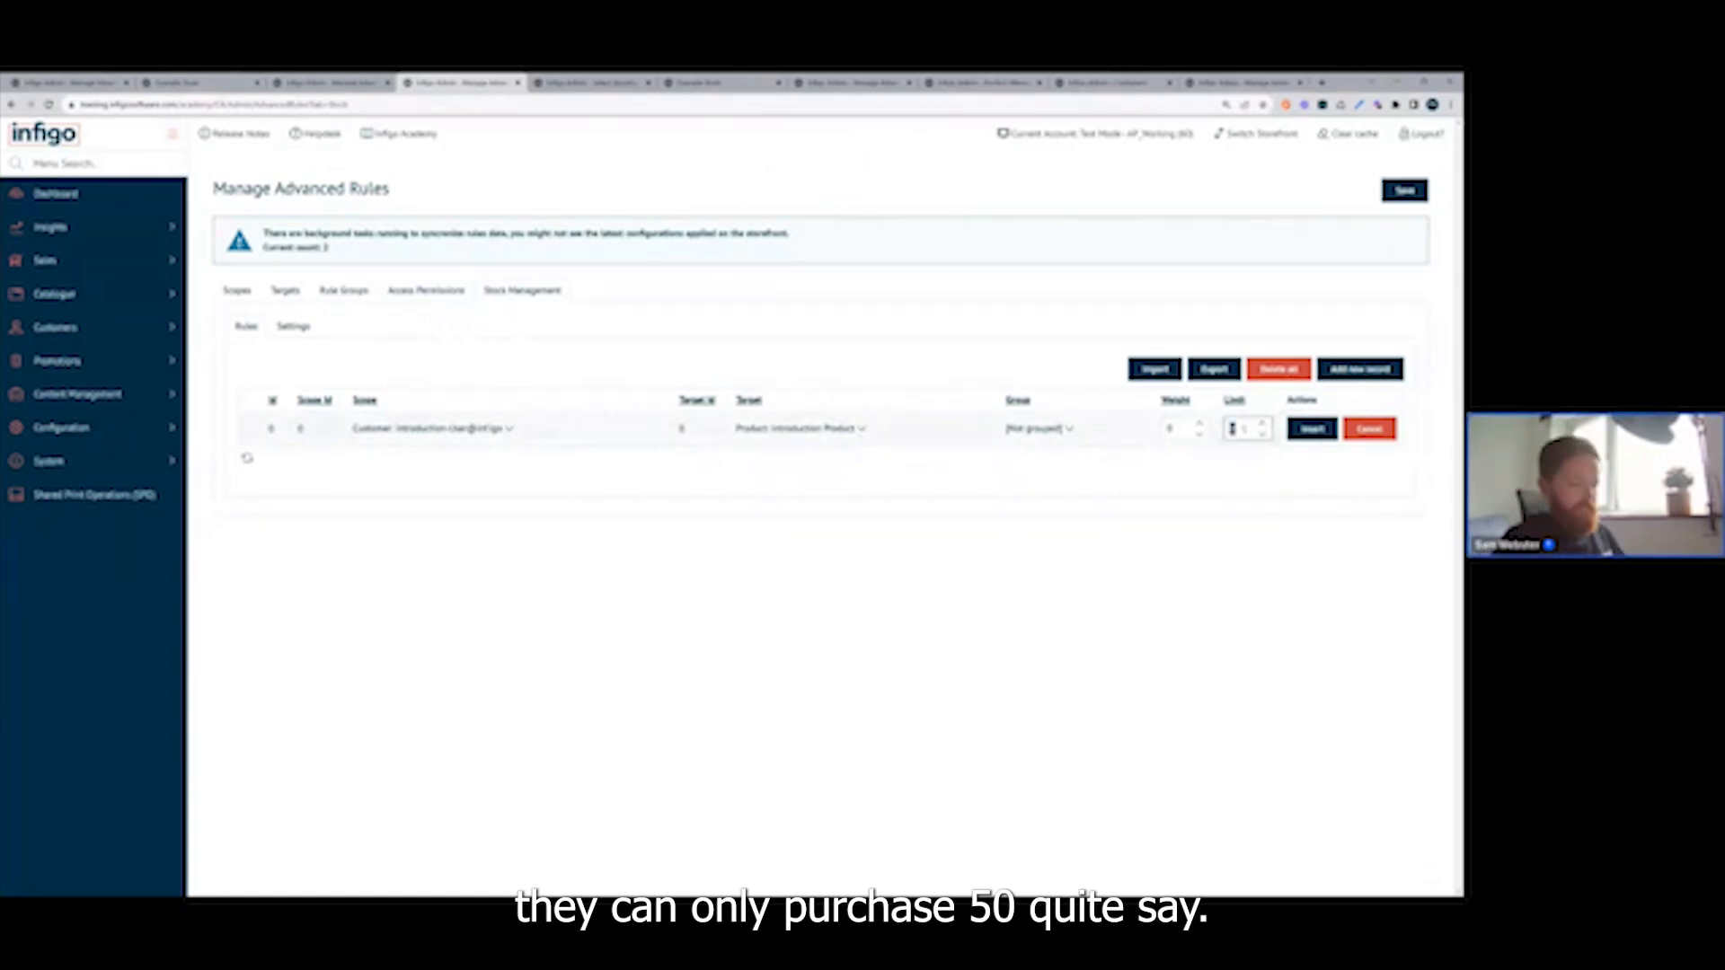
{"action": "type", "text": "50"}
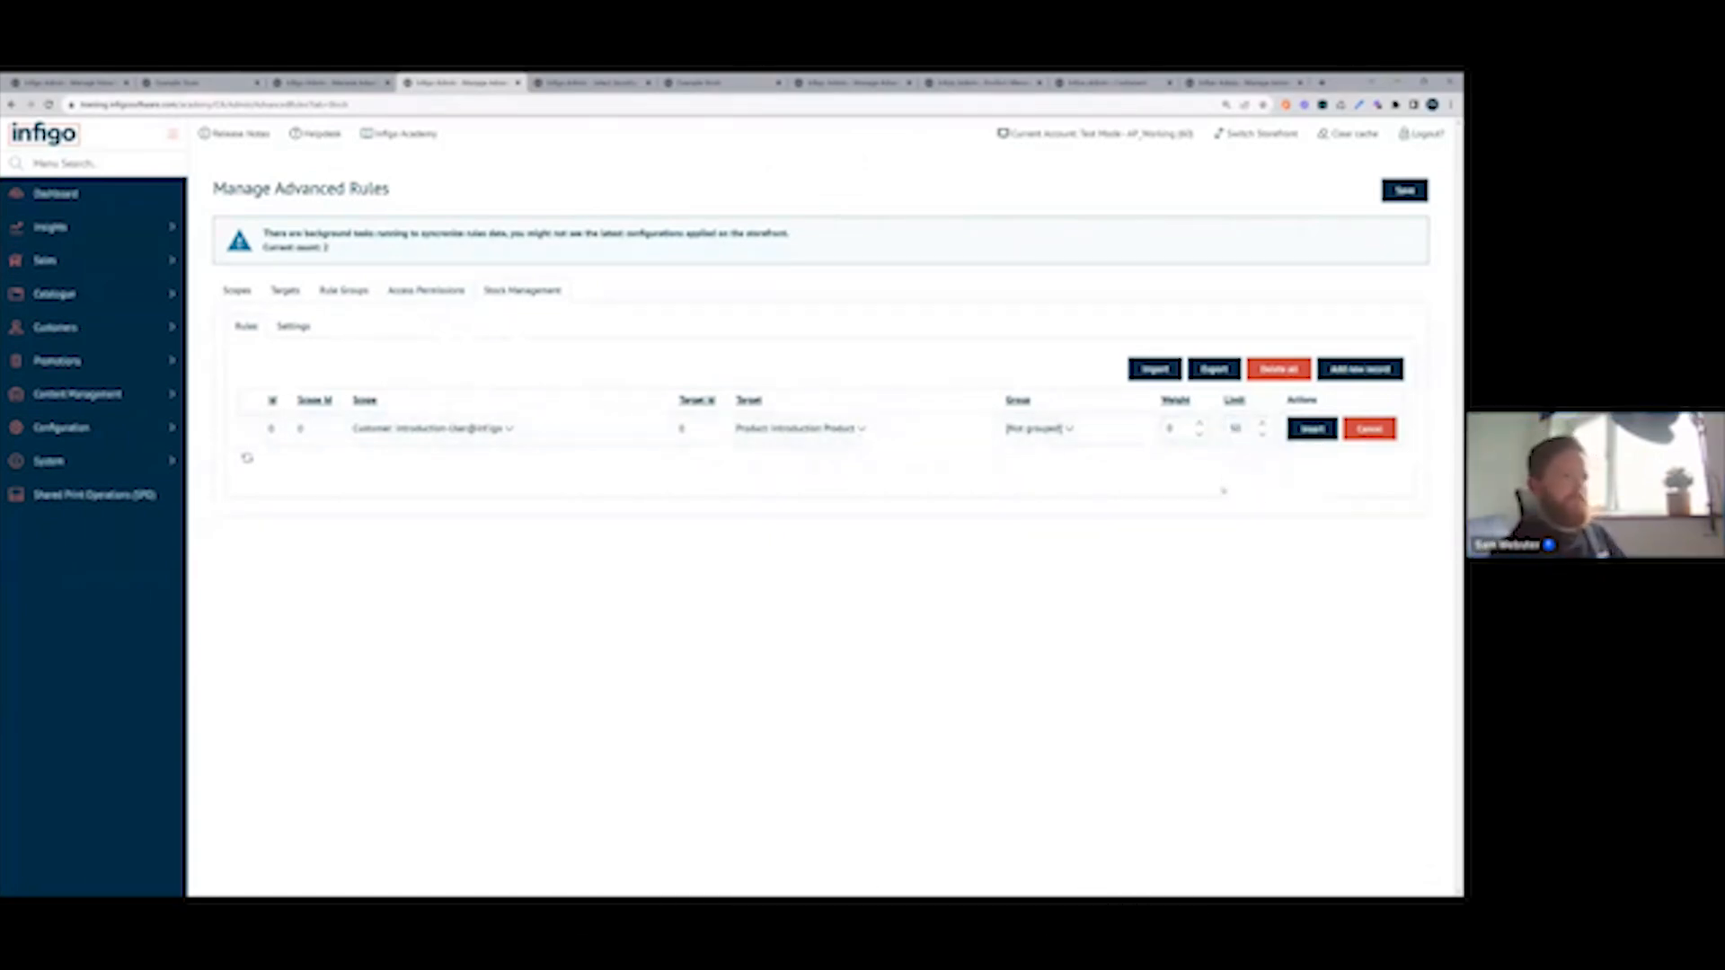
{"action": "left_click", "coordinate": [1312, 429]}
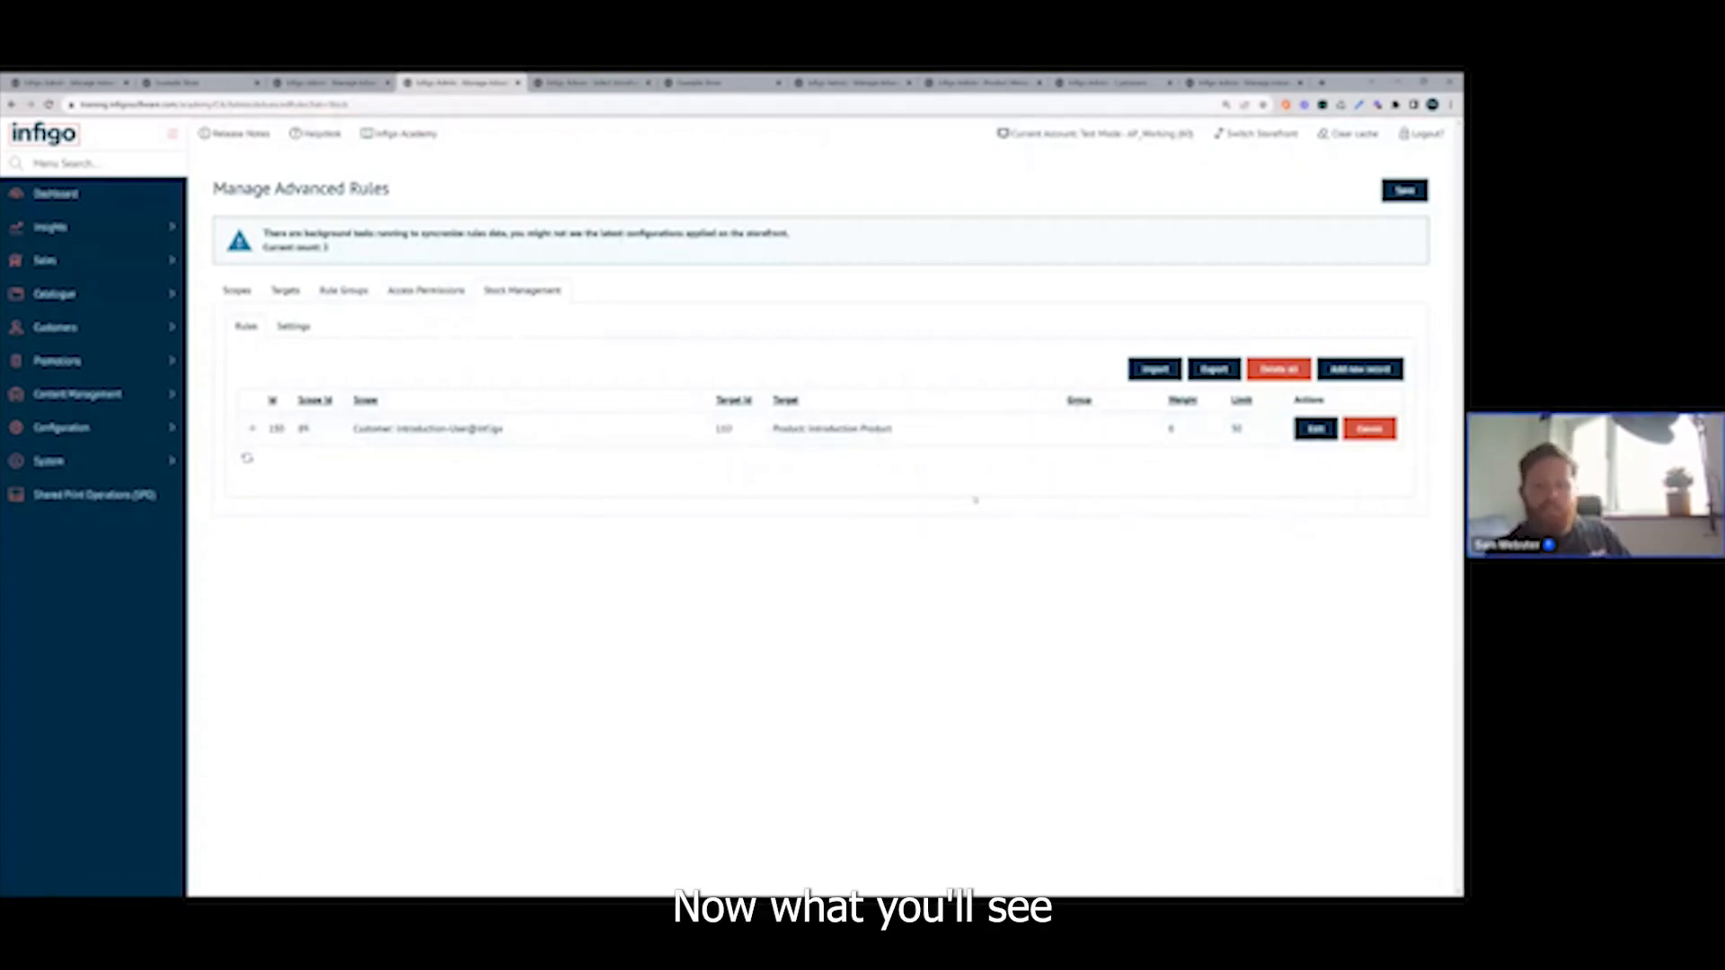
{"action": "left_click", "coordinate": [253, 431]}
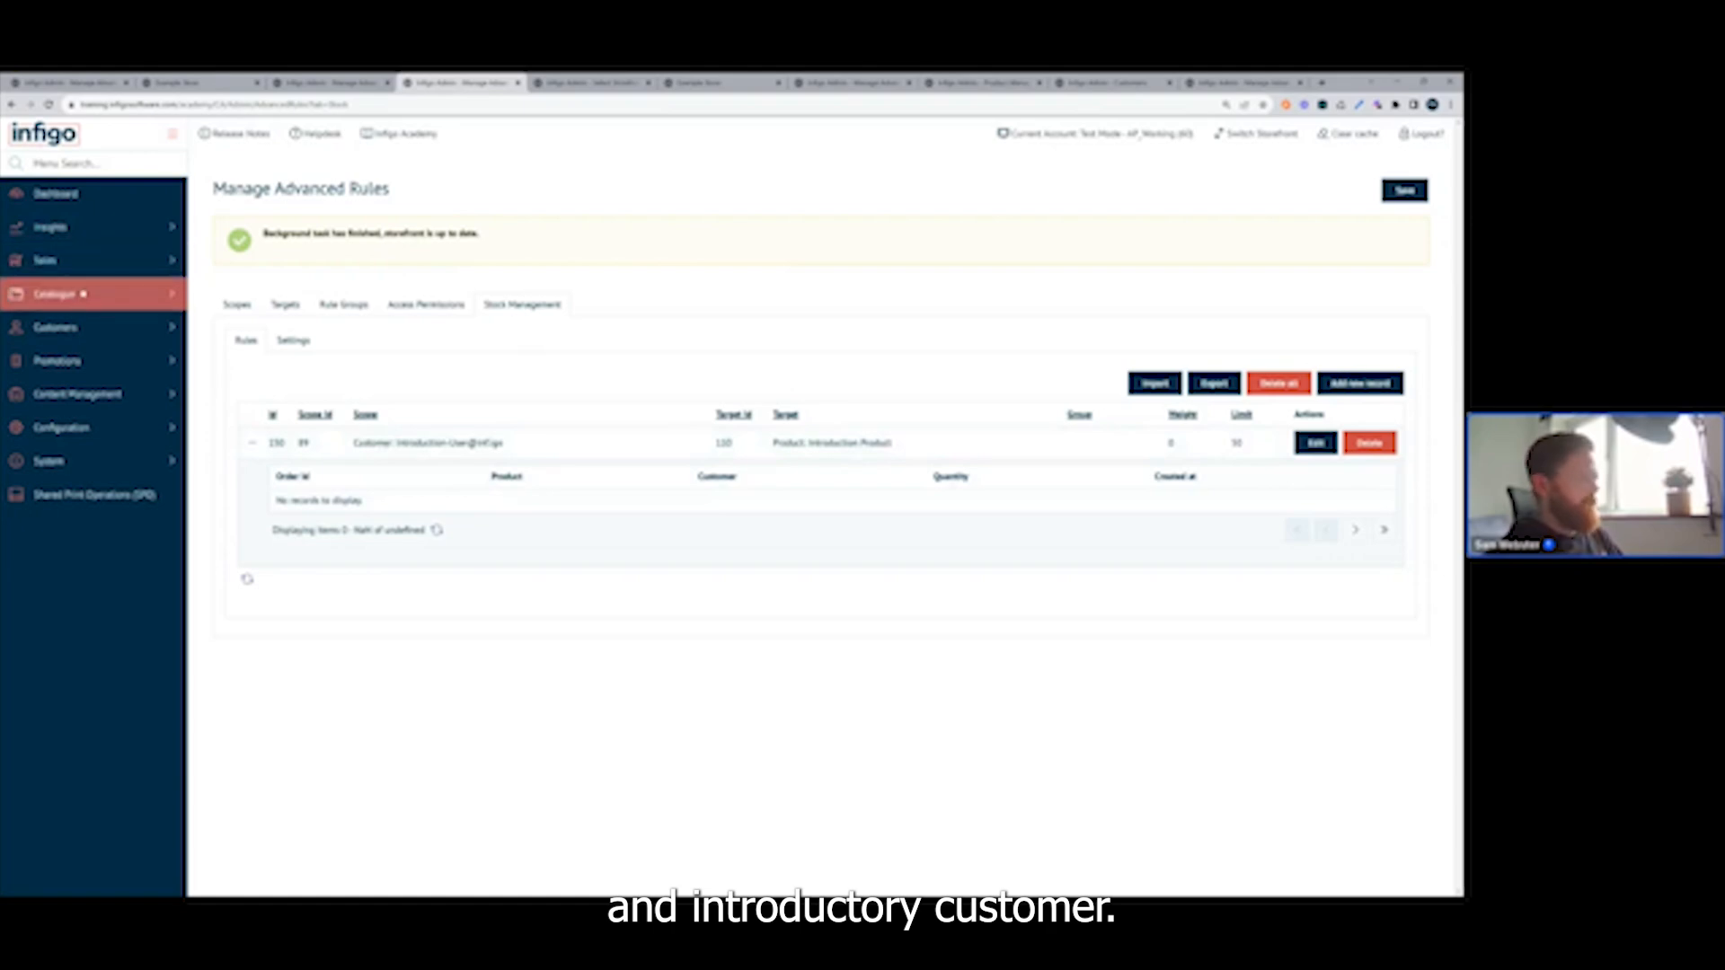
Open the Introduction Product page on the storefront to check its displayed stock availability.
{"action": "left_click", "coordinate": [85, 293]}
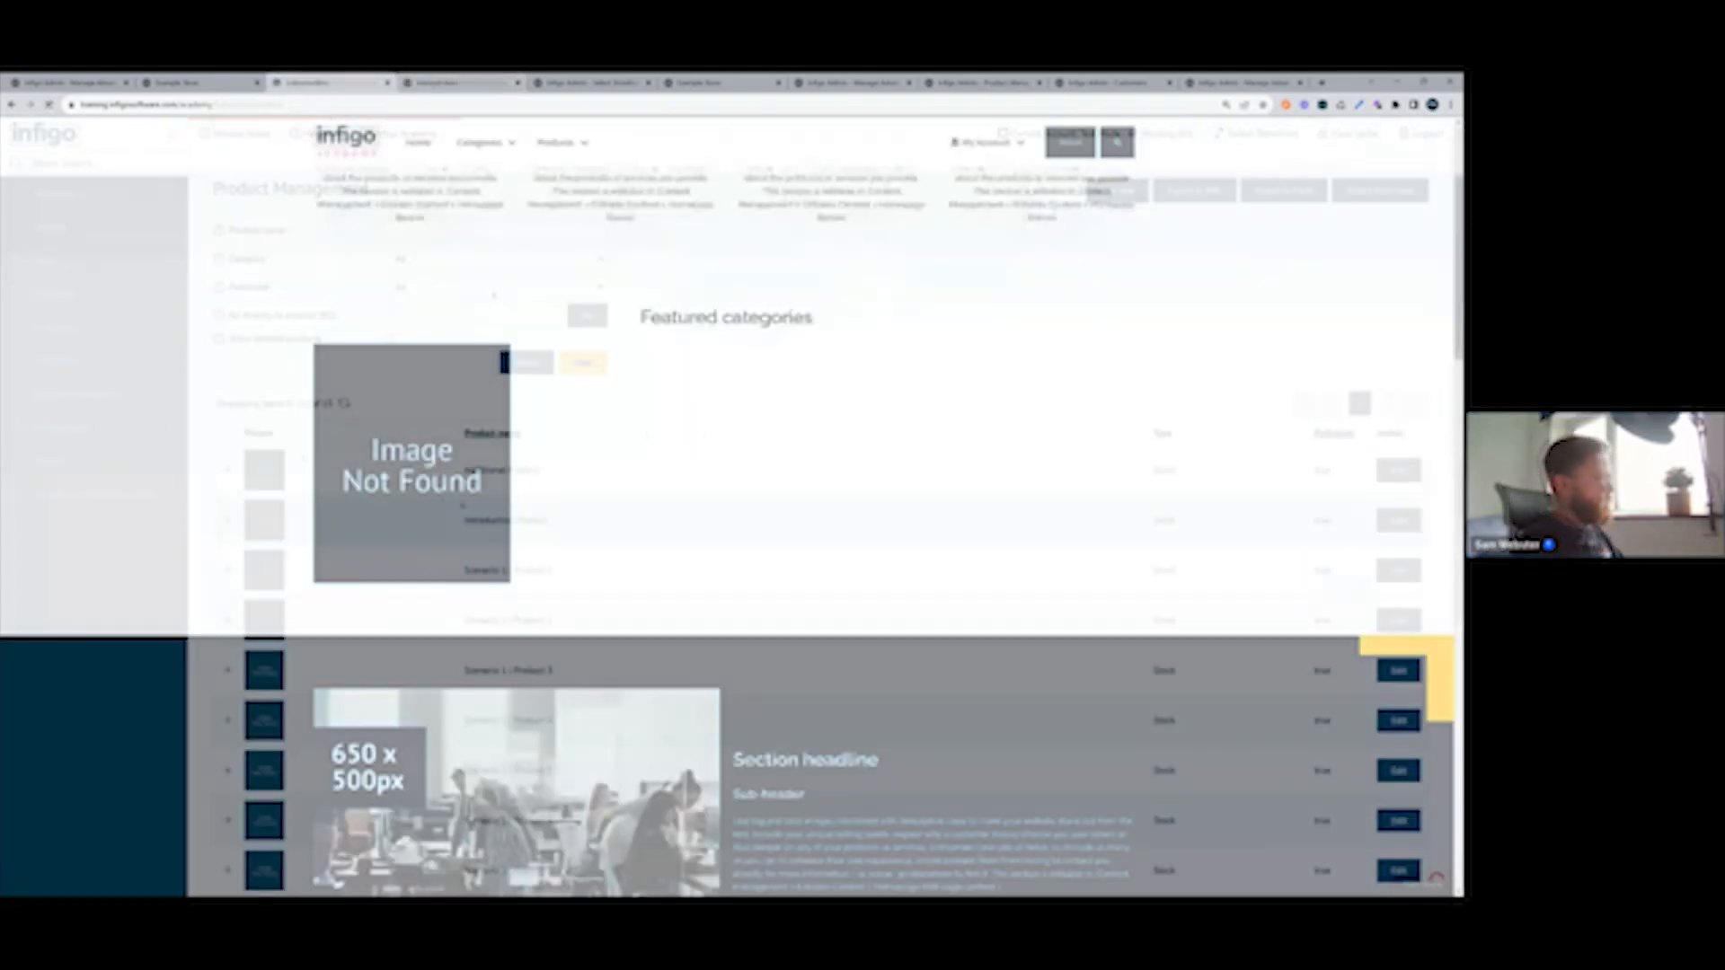
{"action": "scroll", "coordinate": [493, 297], "scroll_direction": "down", "scroll_amount": 2}
{"action": "scroll", "coordinate": [493, 296], "scroll_direction": "down", "scroll_amount": 15}
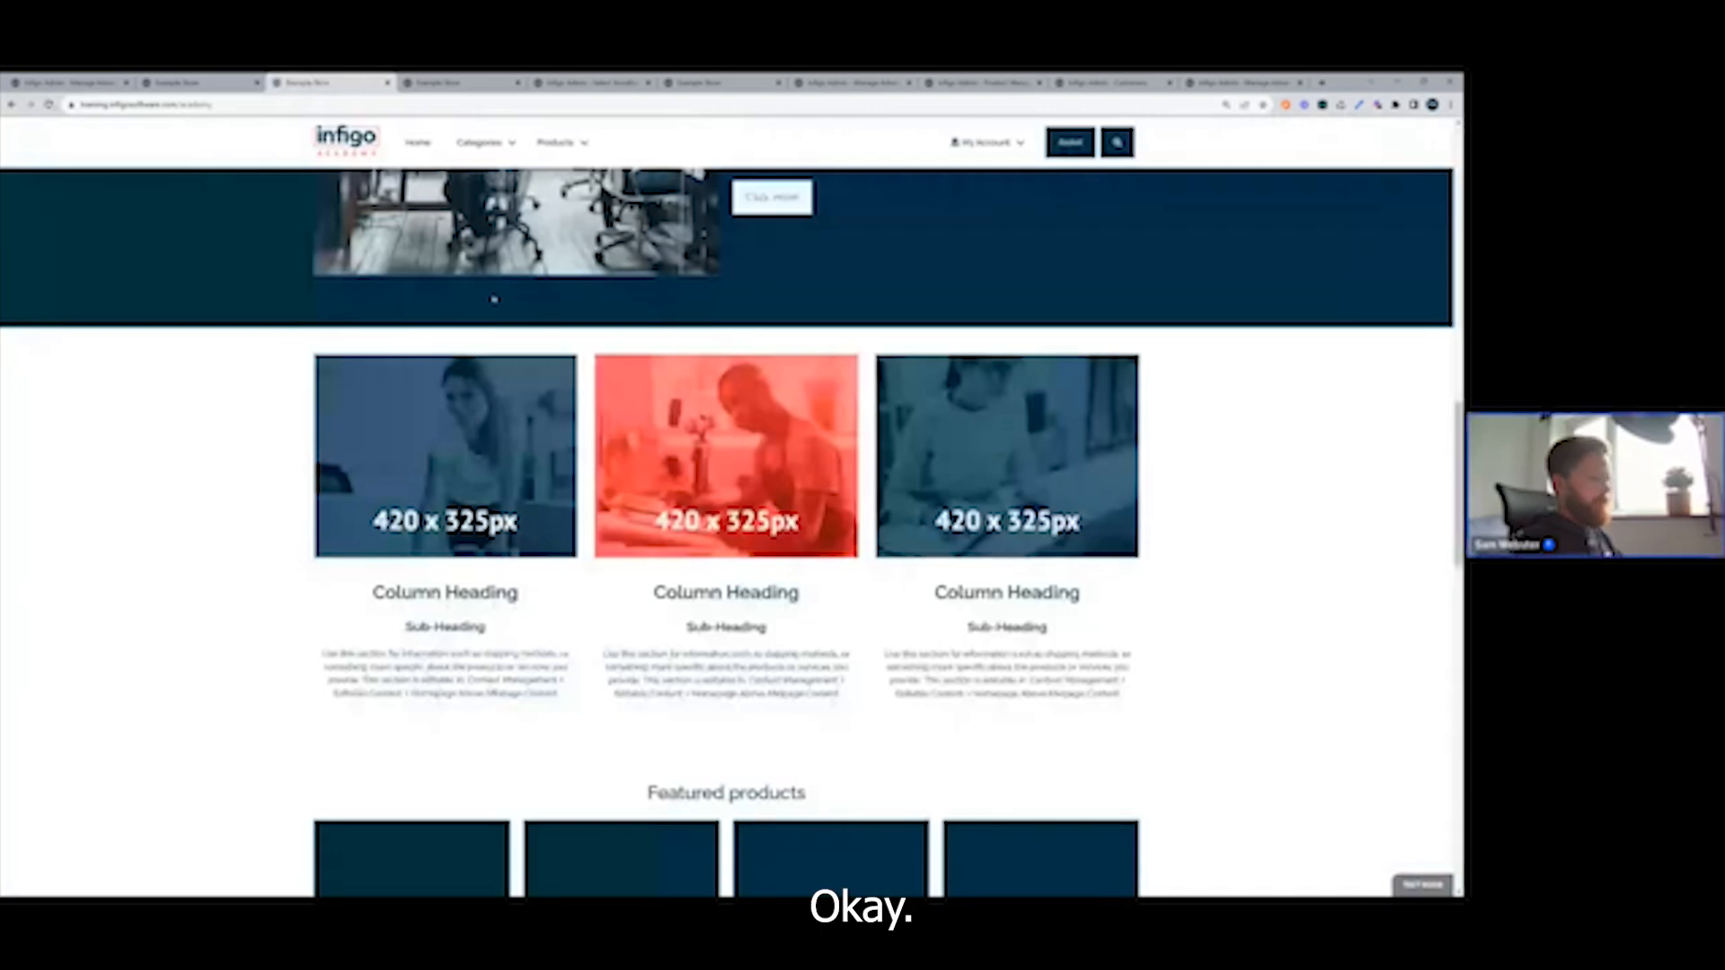
{"action": "scroll", "coordinate": [489, 300], "scroll_direction": "down", "scroll_amount": 1}
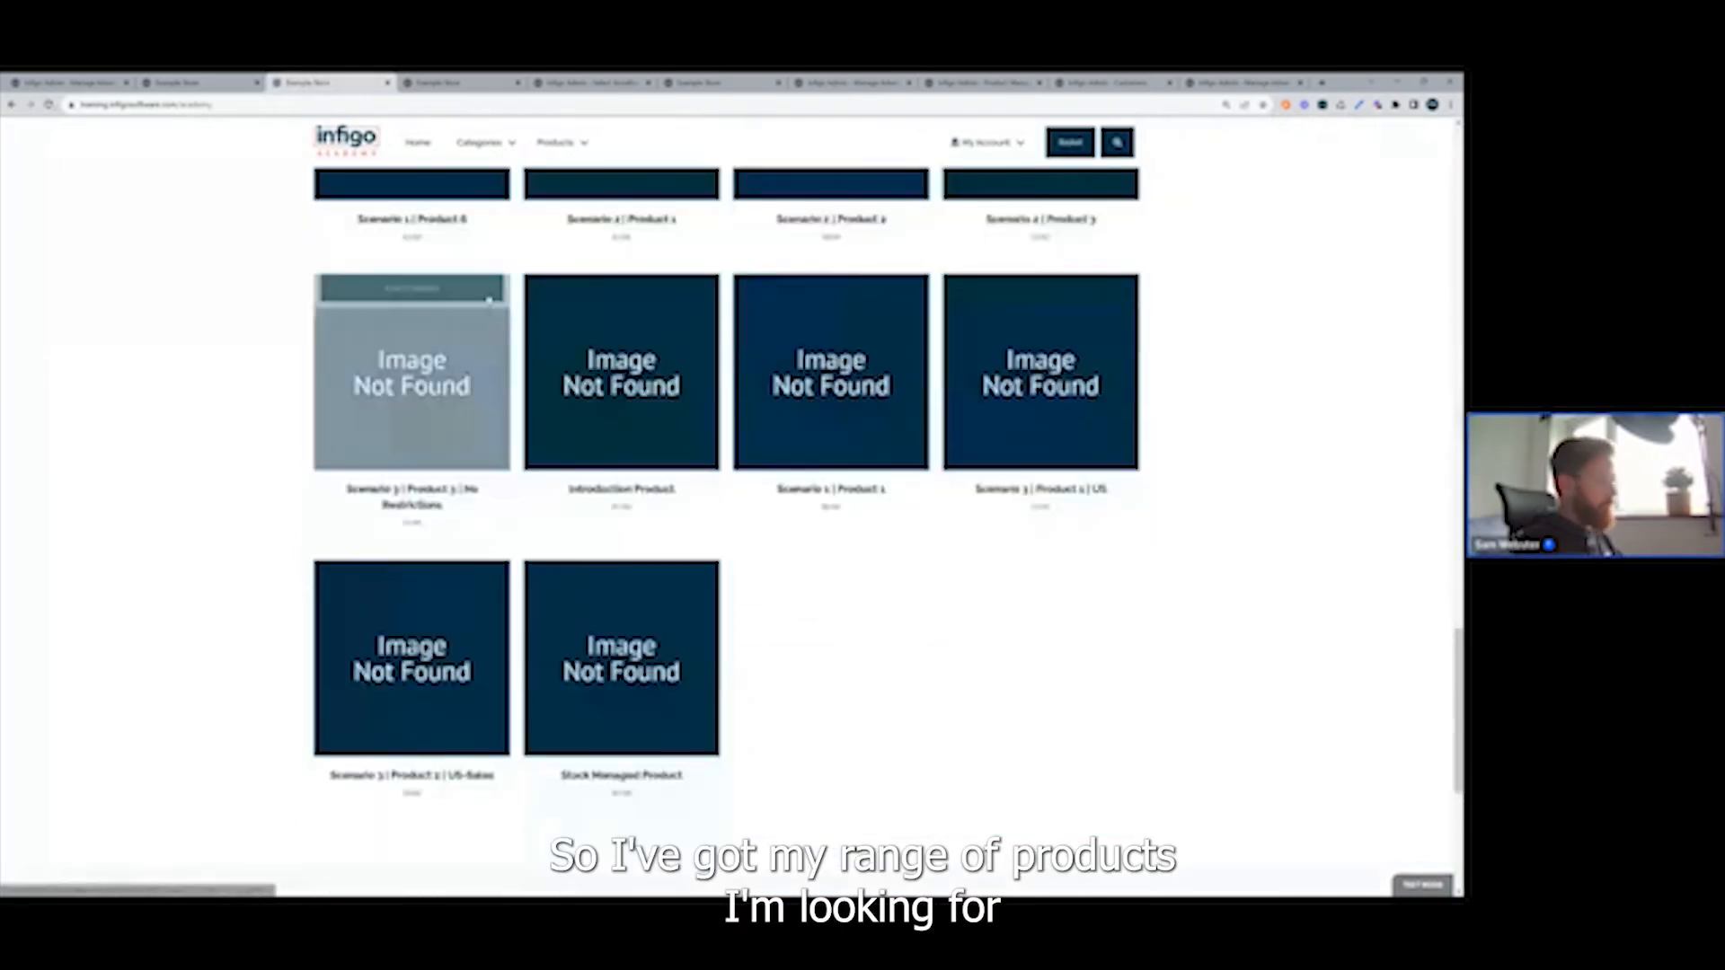
{"action": "scroll", "coordinate": [489, 299], "scroll_direction": "up", "scroll_amount": 4}
{"action": "scroll", "coordinate": [488, 298], "scroll_direction": "down", "scroll_amount": 3}
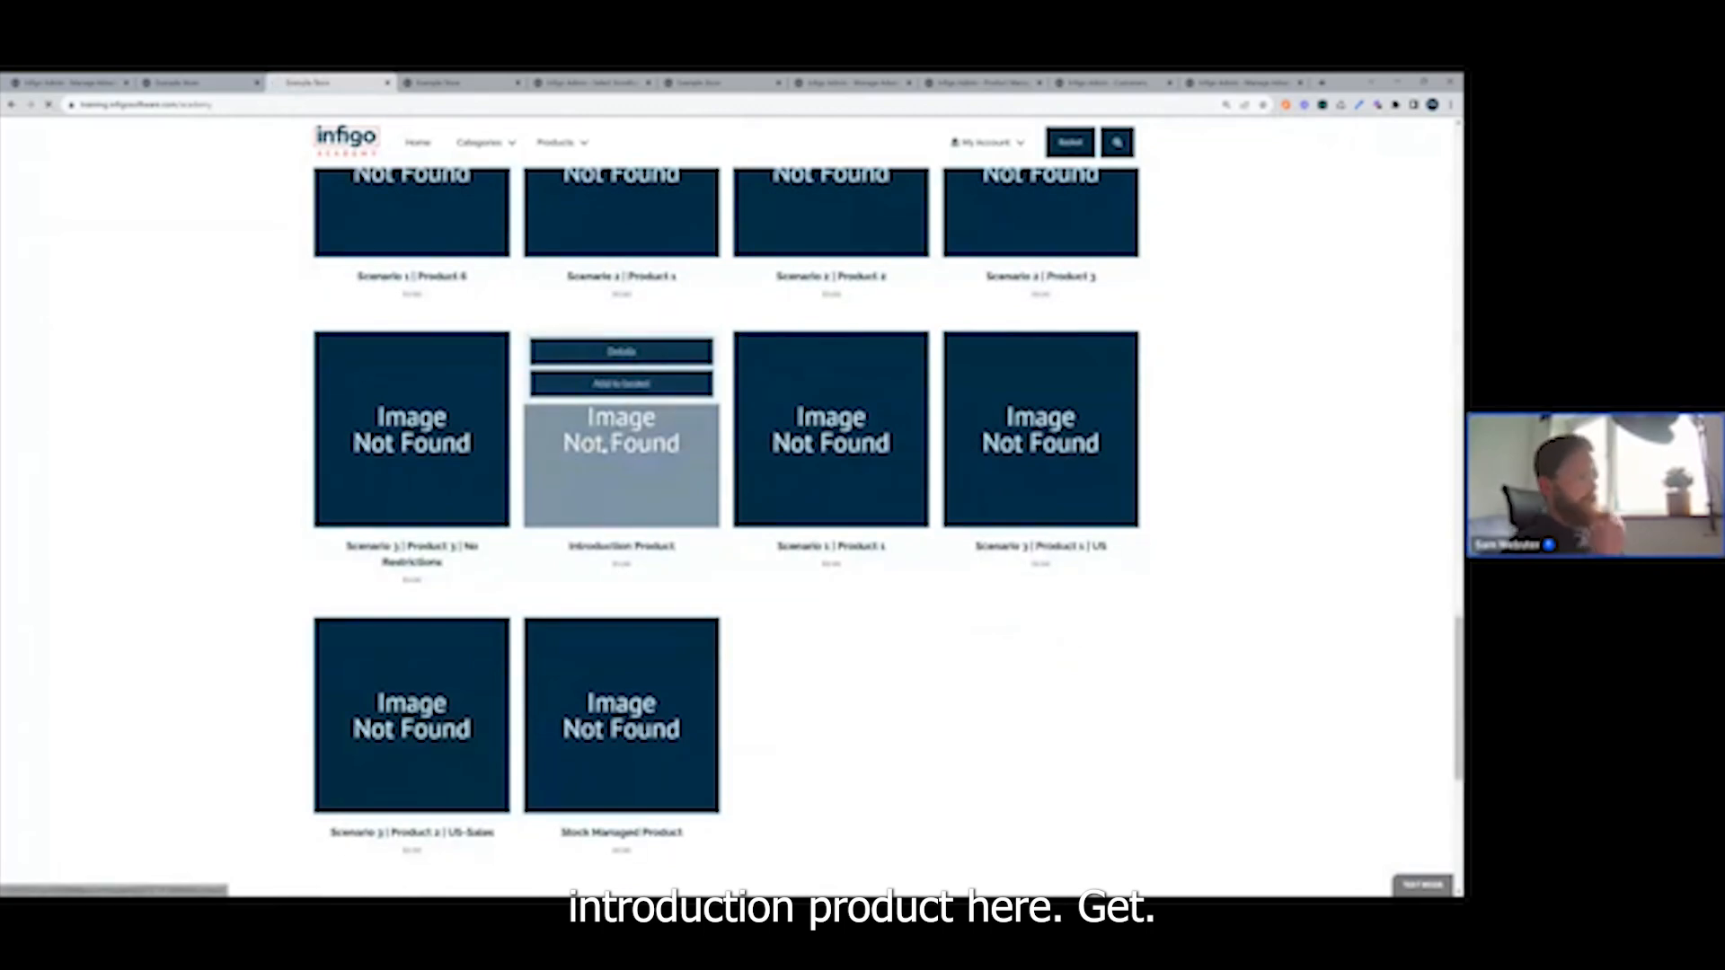
{"action": "left_click", "coordinate": [612, 443]}
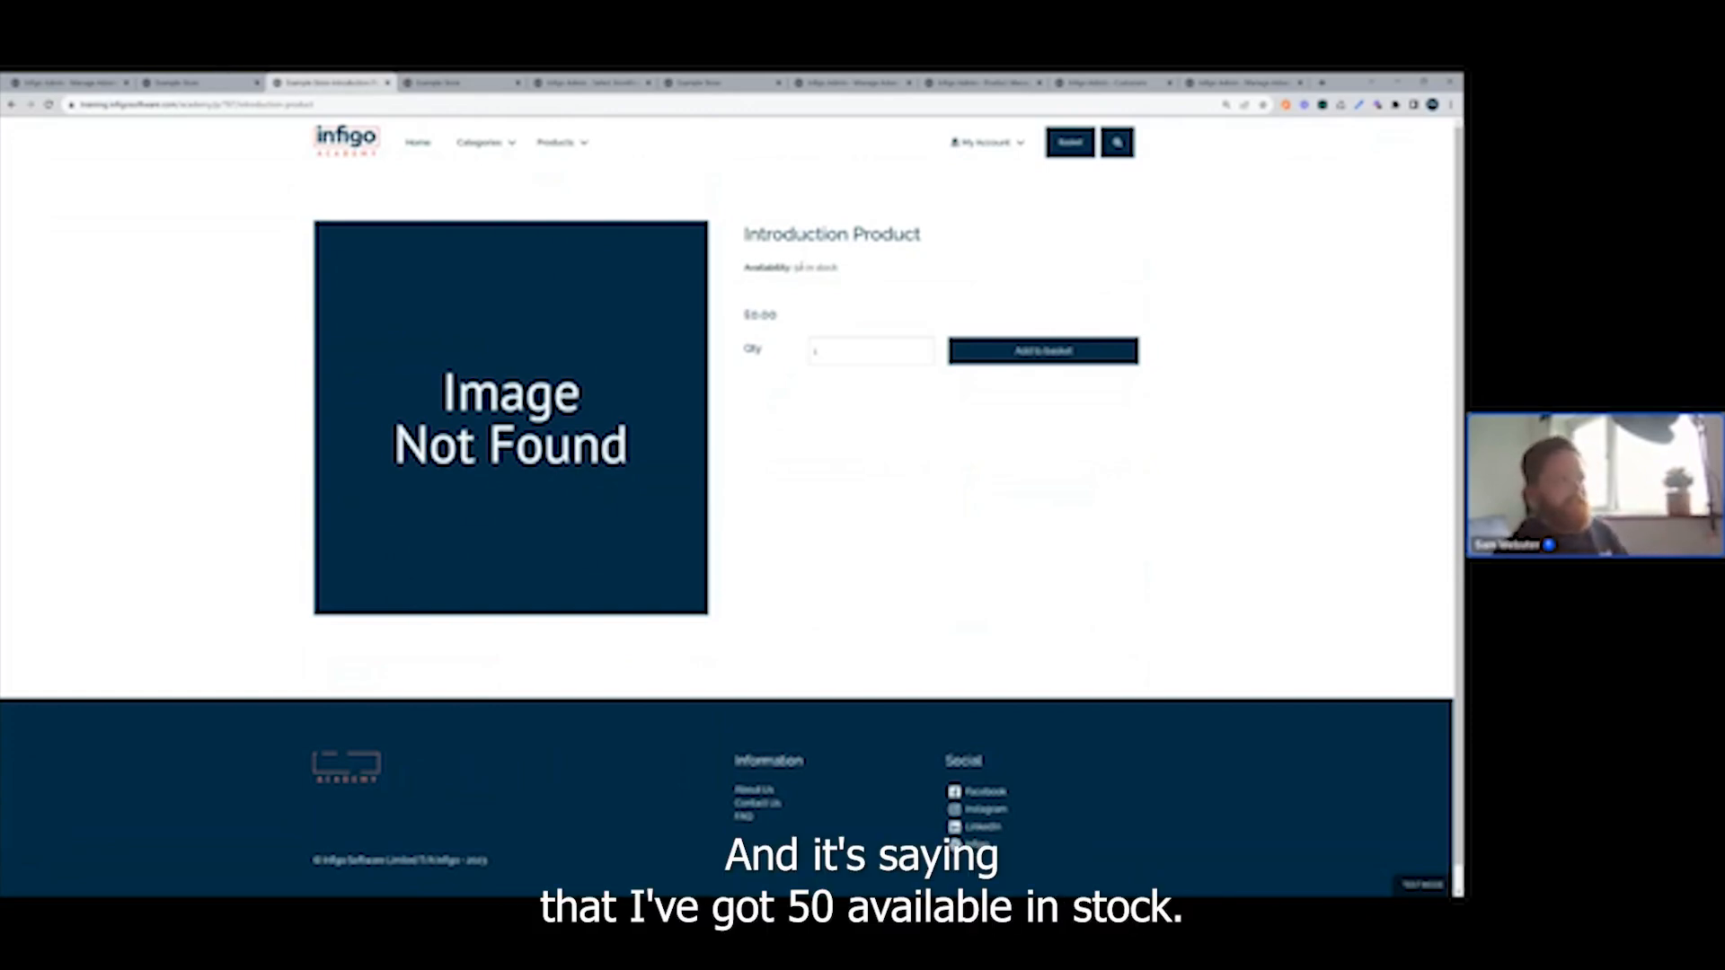
Add 10 of Introduction Product to the basket and proceed to checkout.
{"action": "left_click_drag", "start_coordinate": [794, 269], "coordinate": [834, 270]}
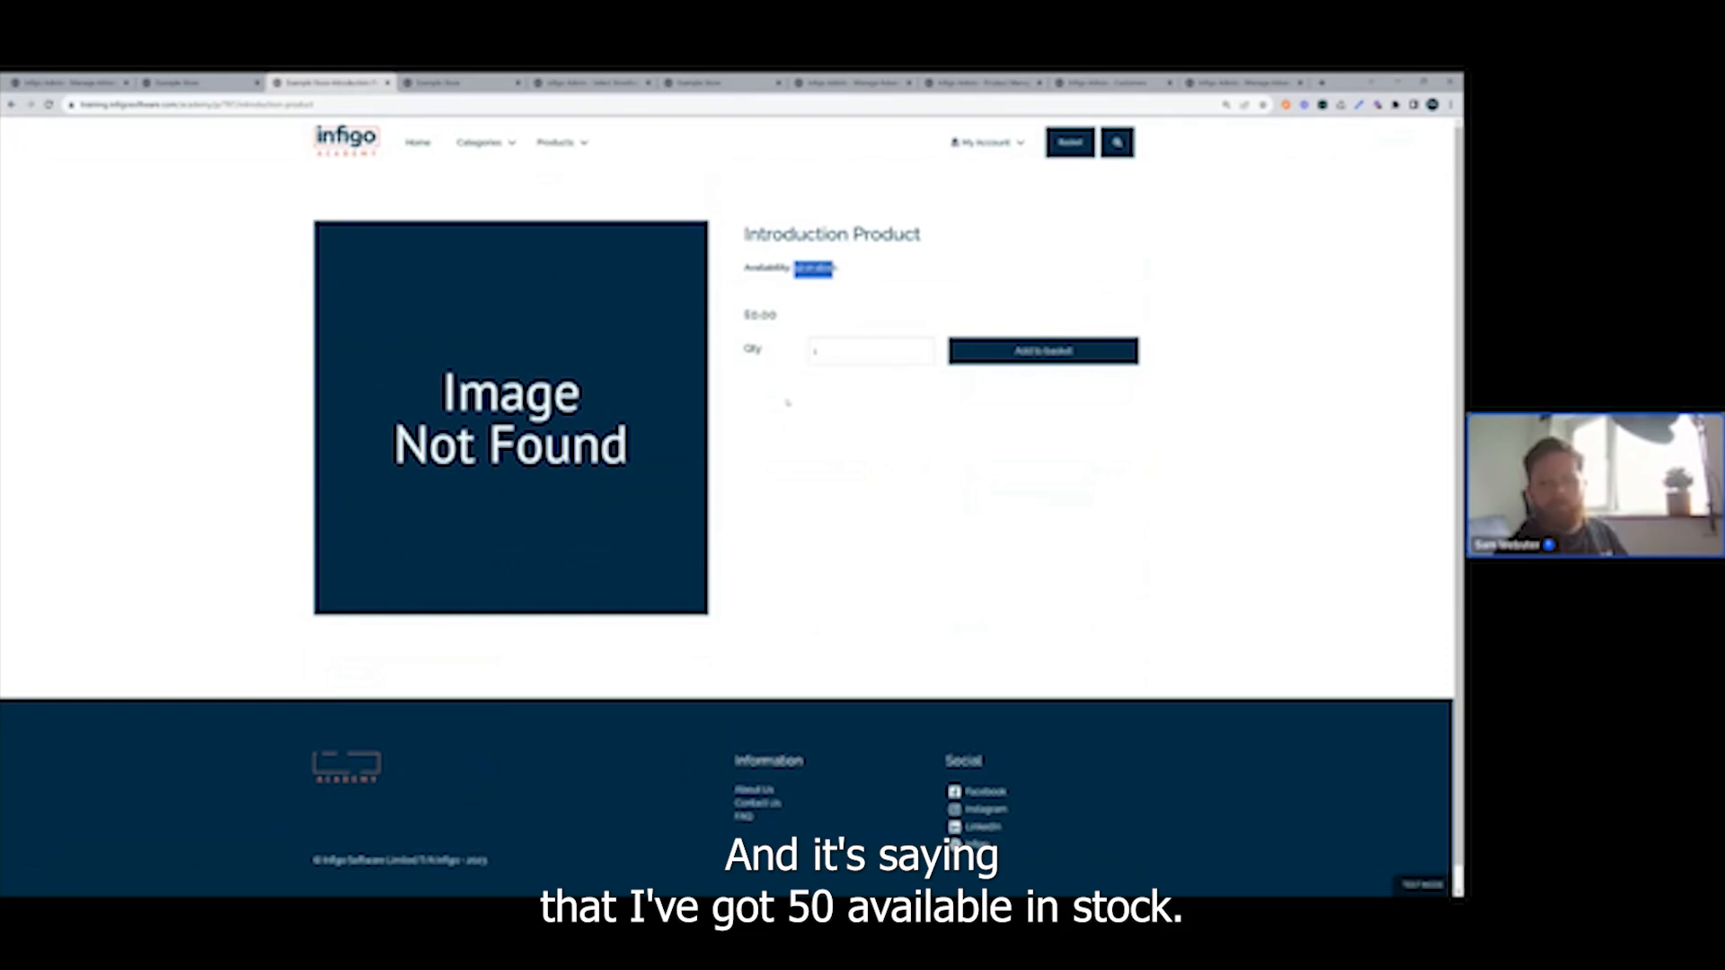
{"action": "left_click", "coordinate": [819, 319]}
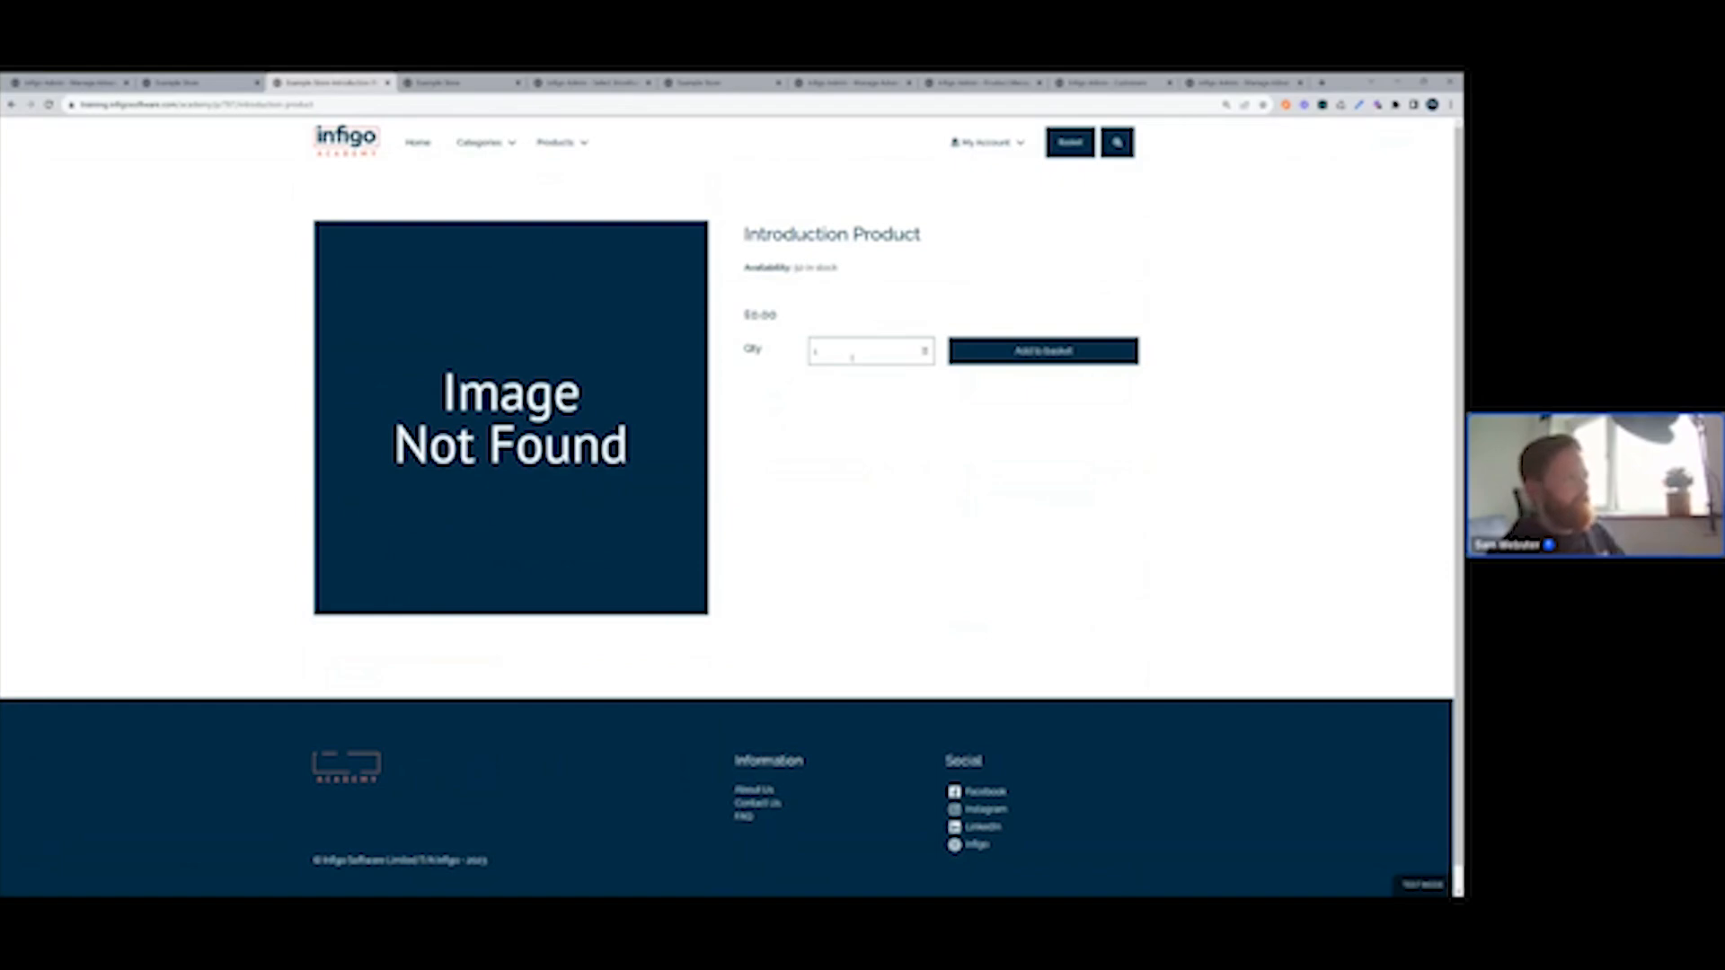
{"action": "left_click_drag", "start_coordinate": [852, 357], "coordinate": [780, 353]}
{"action": "type", "text": "10"}
{"action": "left_click", "coordinate": [962, 355]}
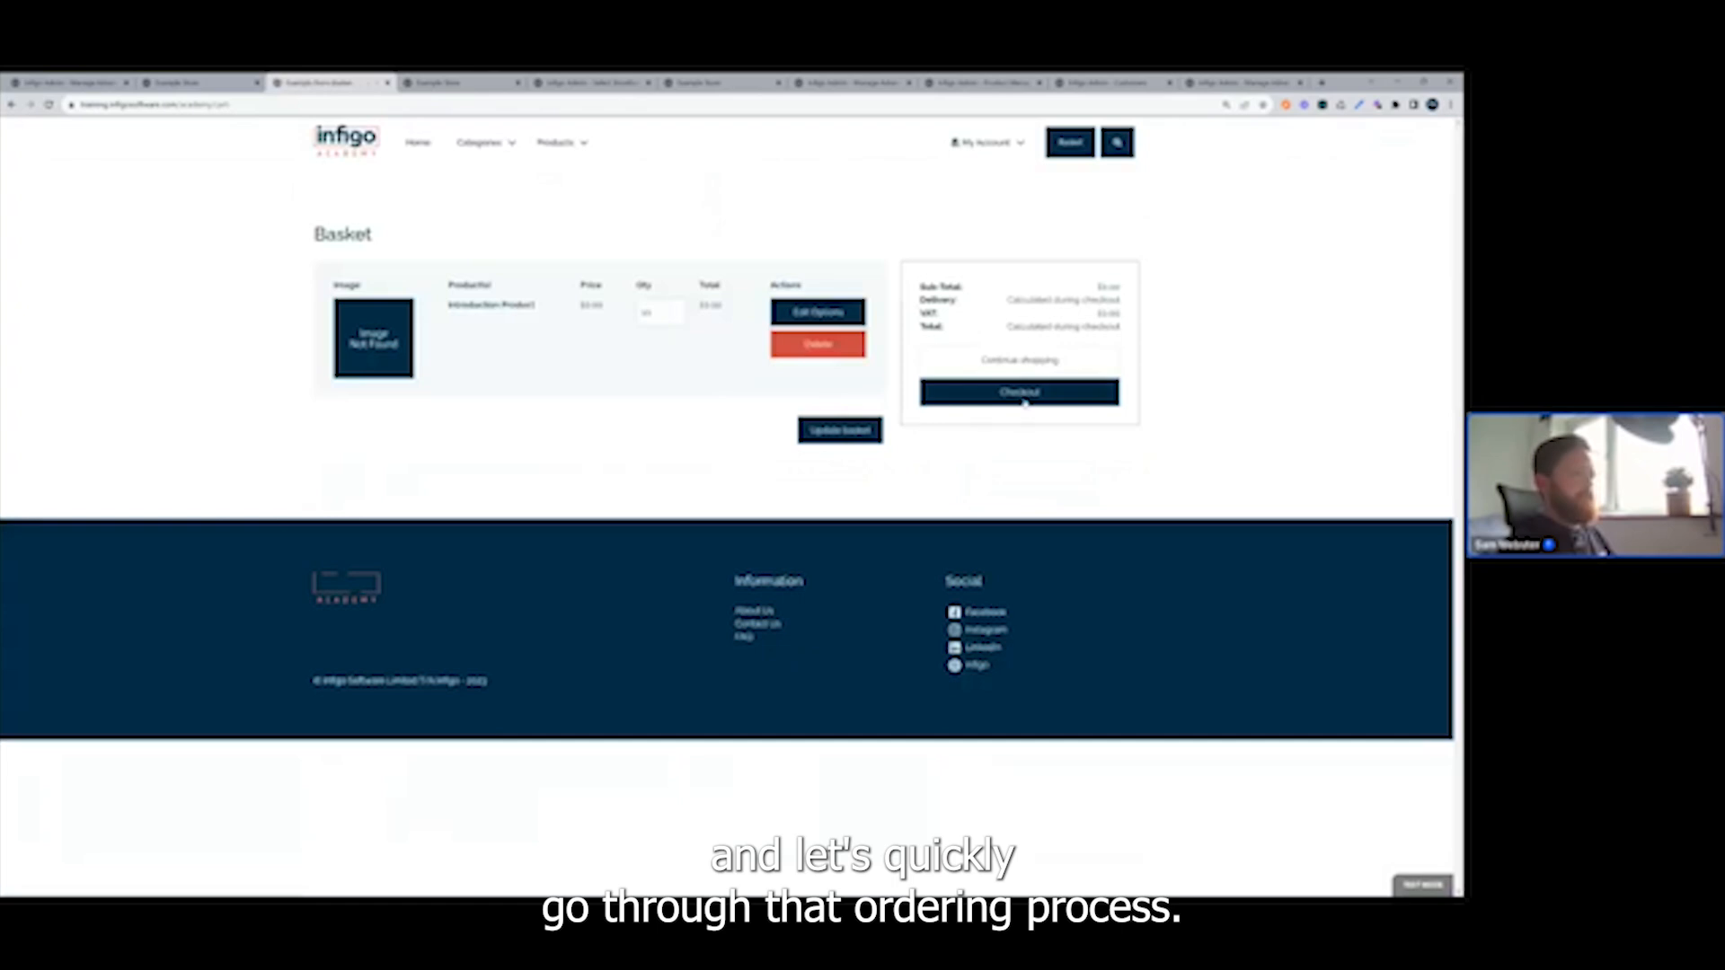
{"action": "left_click", "coordinate": [1021, 394]}
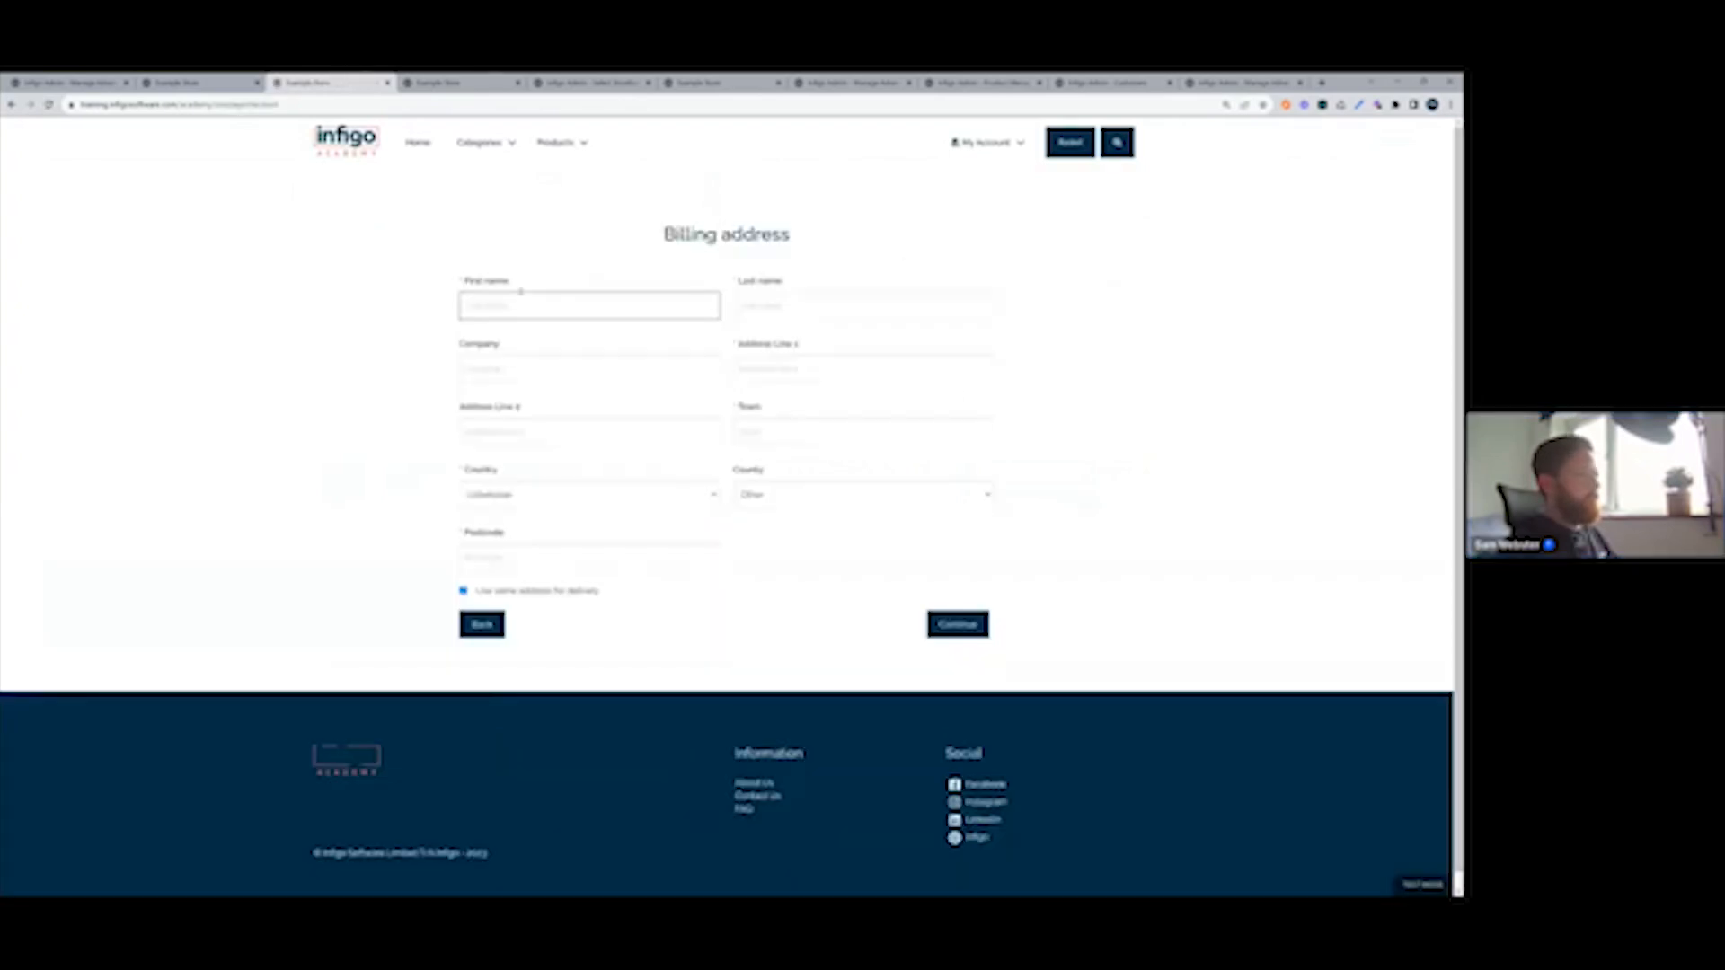
Fill in the billing address with the saved INFIGO details, leaving the county unselected, and continue to the delivery method.
{"action": "left_click", "coordinate": [526, 304]}
{"action": "left_click", "coordinate": [551, 347]}
{"action": "left_click", "coordinate": [772, 497]}
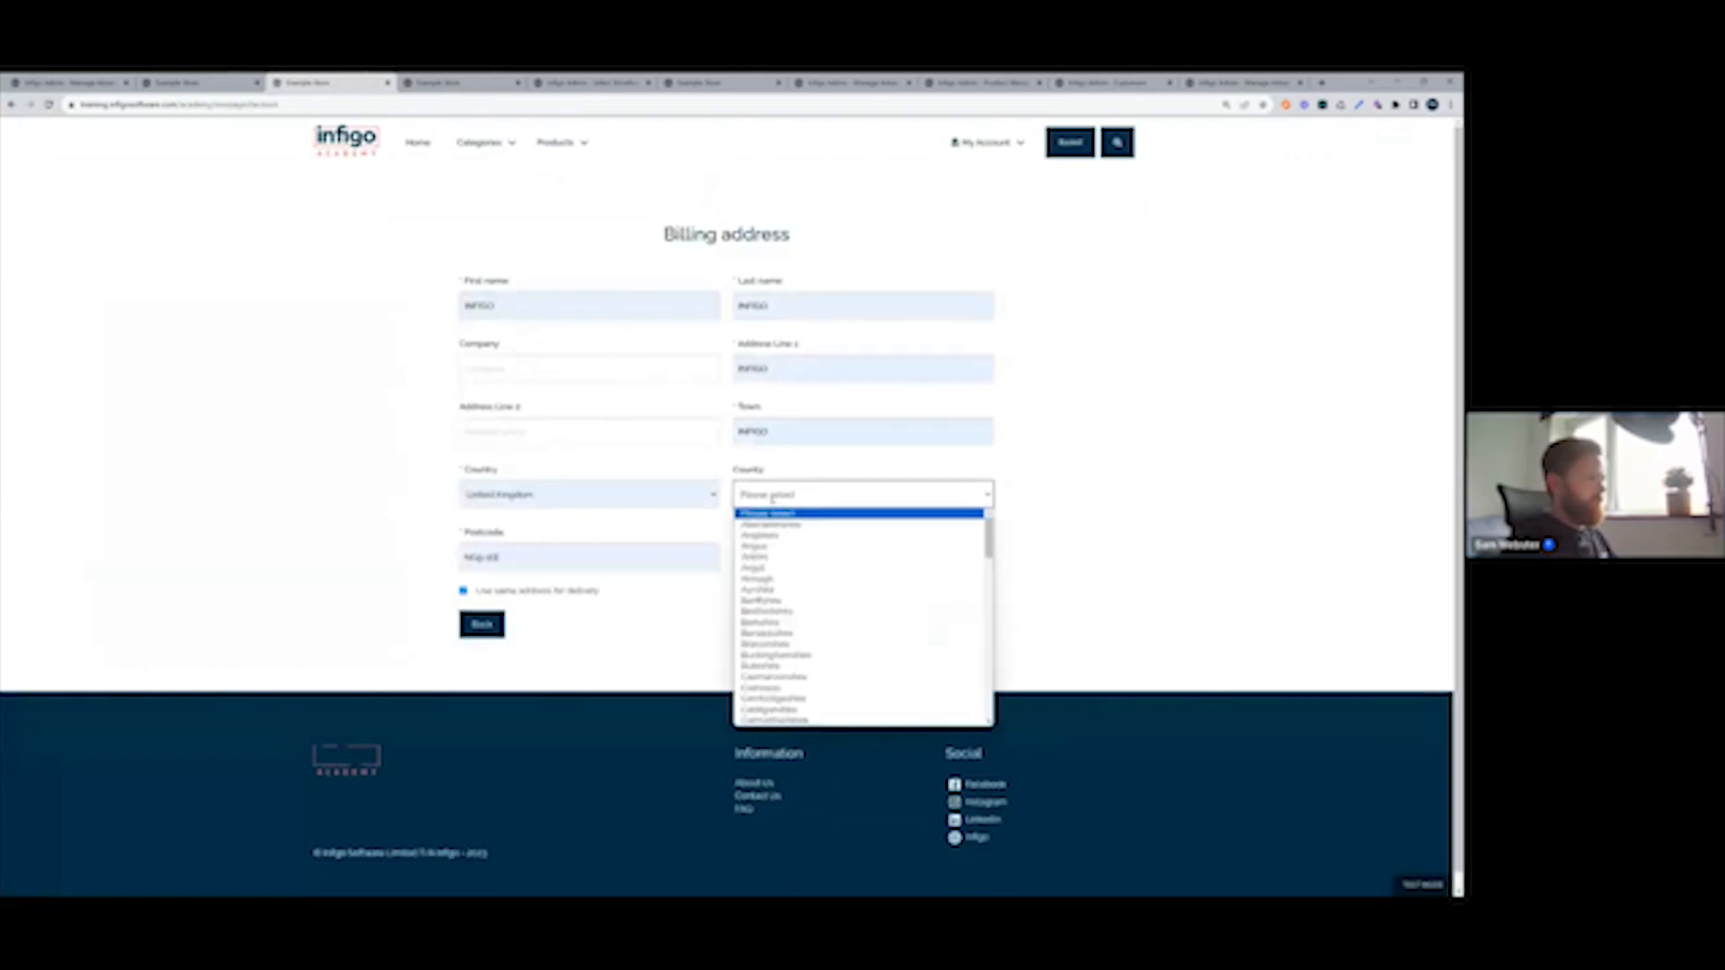
{"action": "left_click", "coordinate": [772, 499]}
{"action": "left_click", "coordinate": [959, 626]}
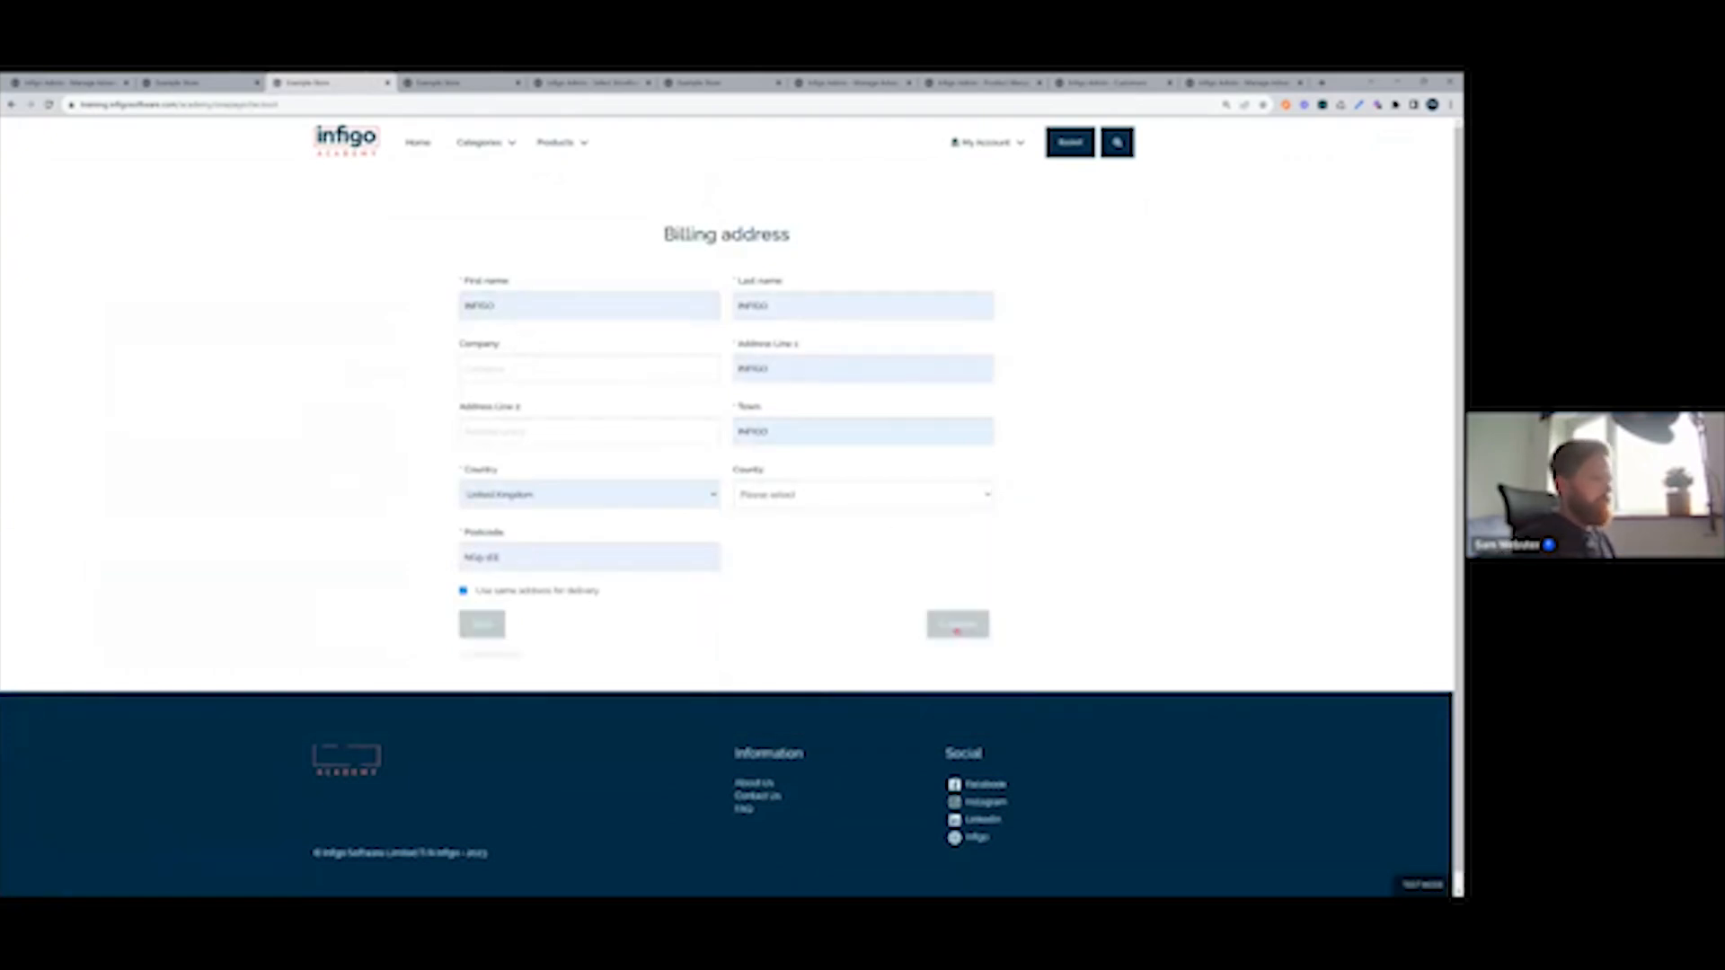
Continue with First Class delivery, enter test as the PO number, and confirm the order.
{"action": "left_click", "coordinate": [870, 459]}
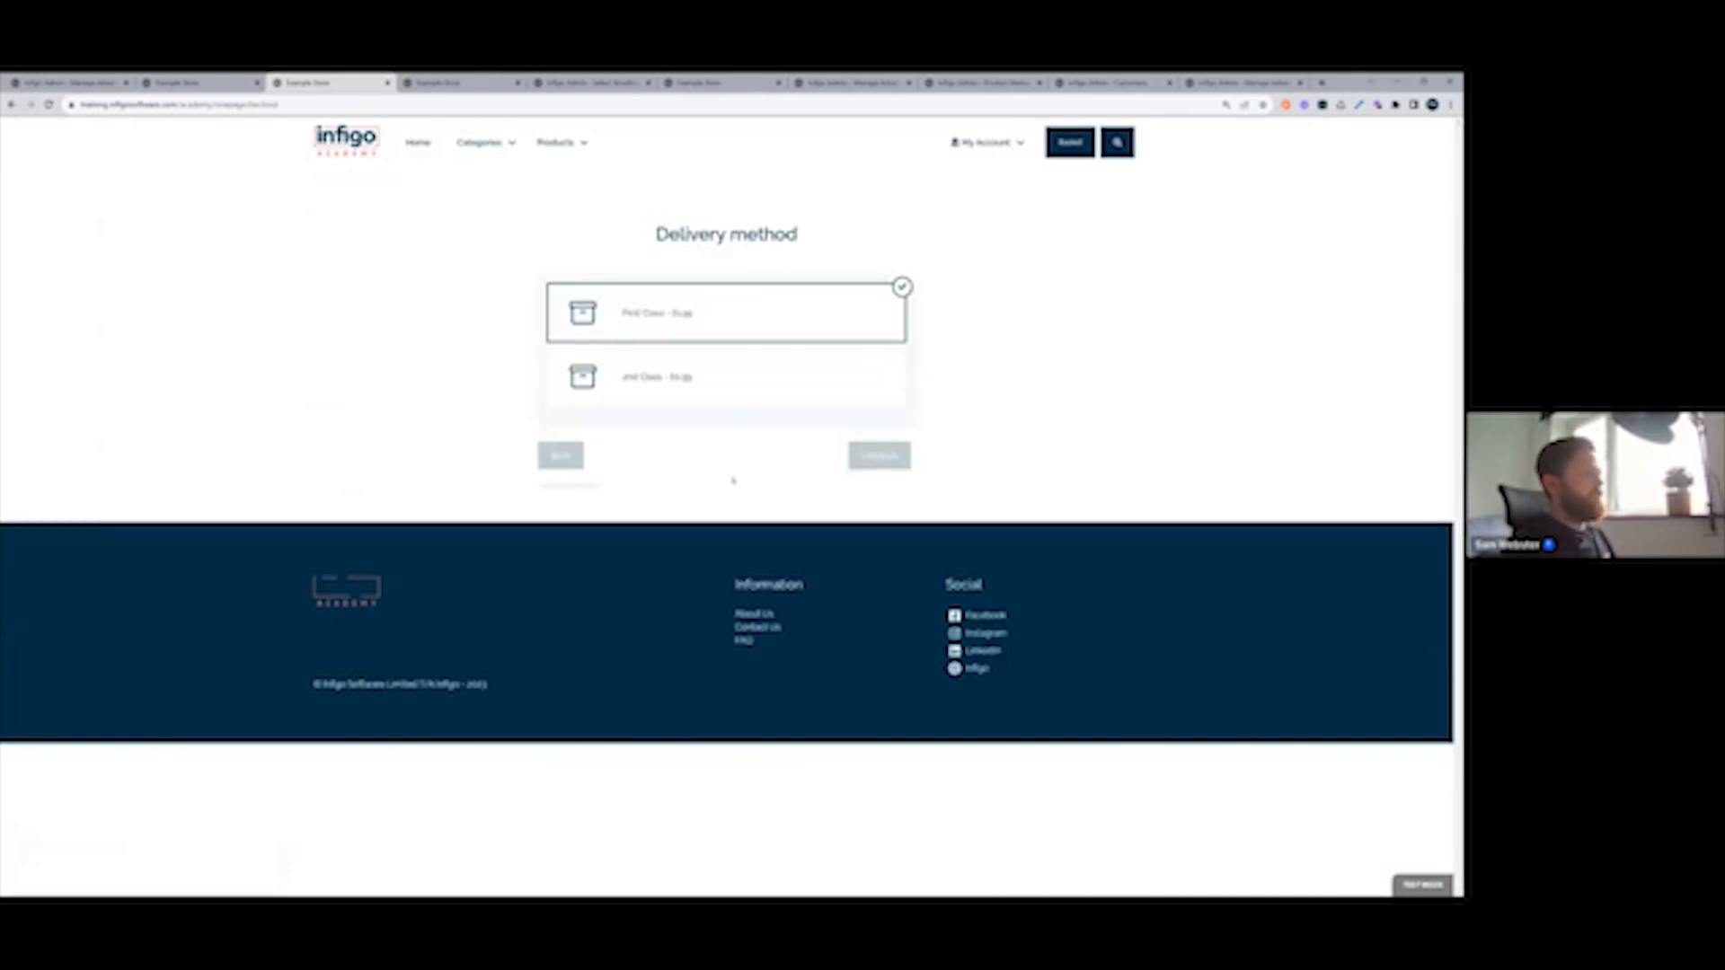
{"action": "left_click", "coordinate": [732, 311]}
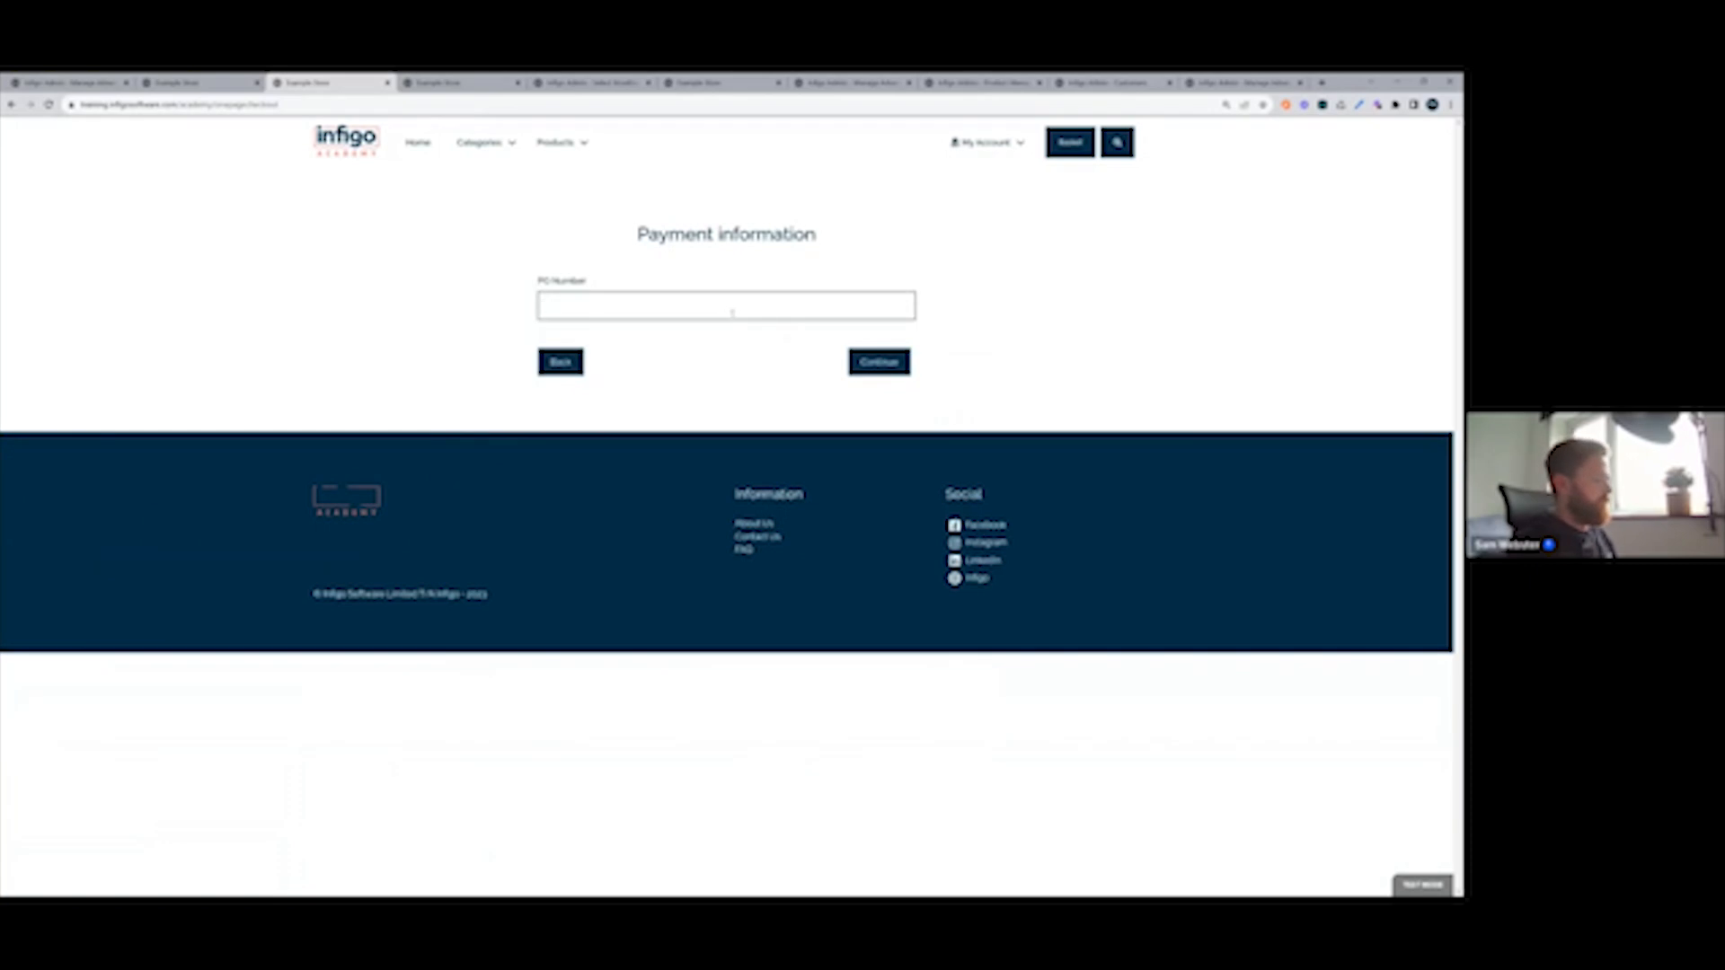
{"action": "type", "text": "test"}
{"action": "left_click", "coordinate": [860, 364]}
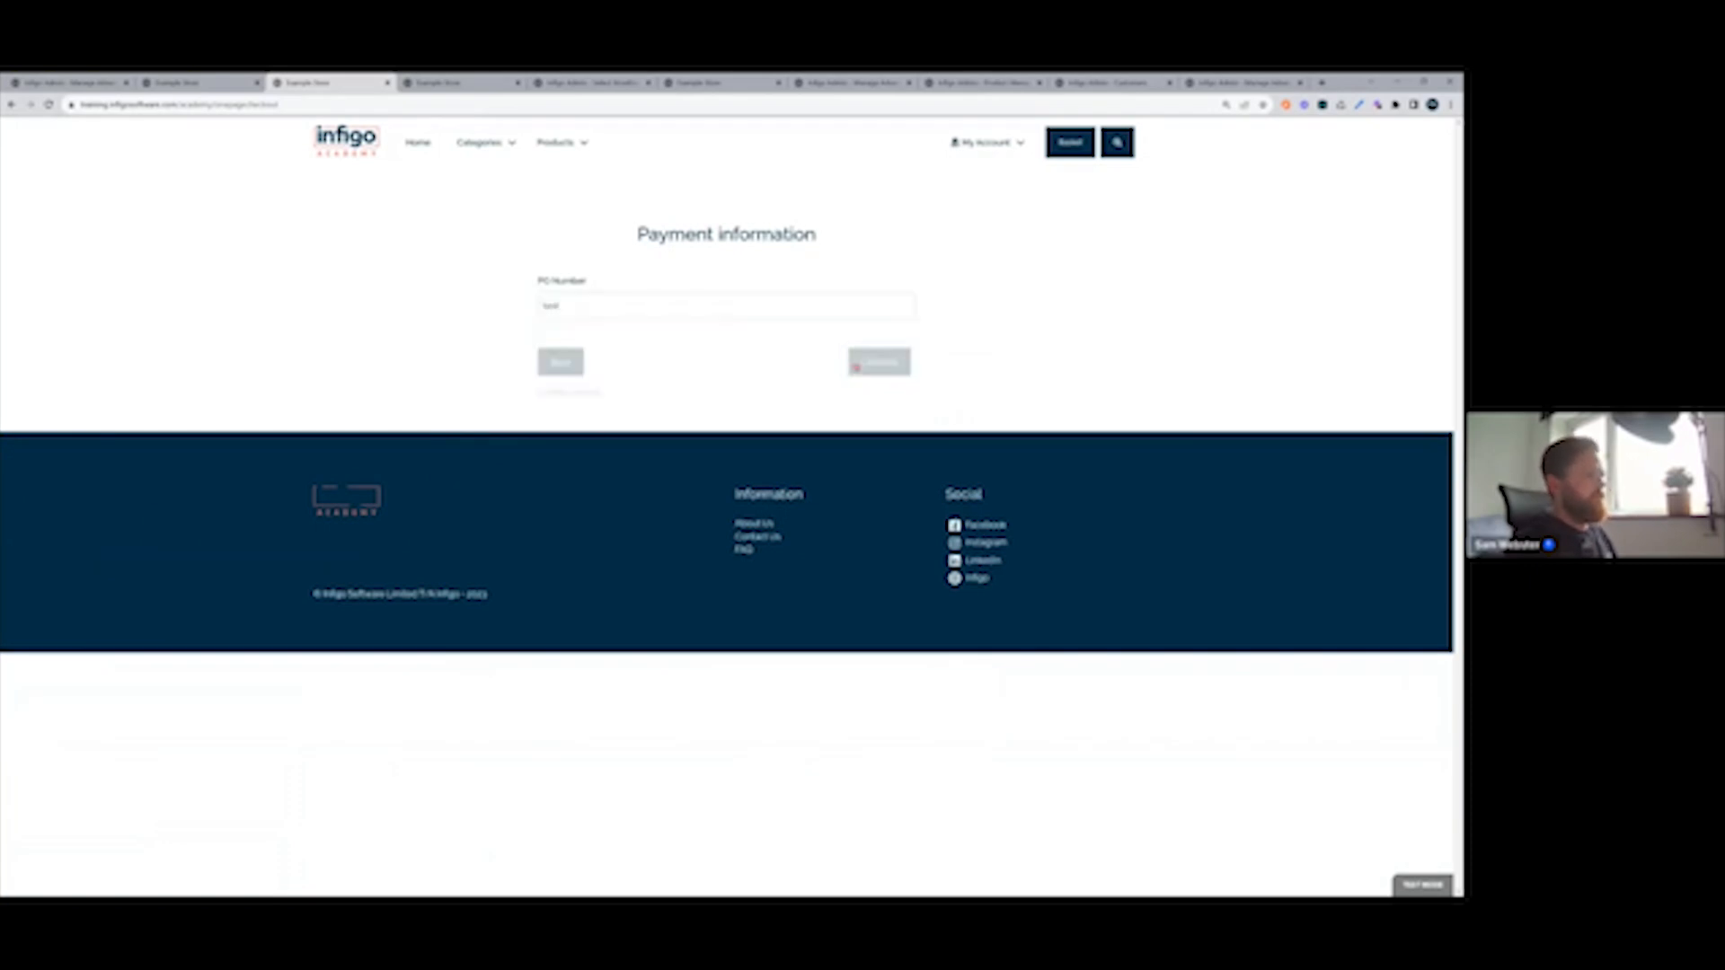
{"action": "left_click", "coordinate": [970, 568]}
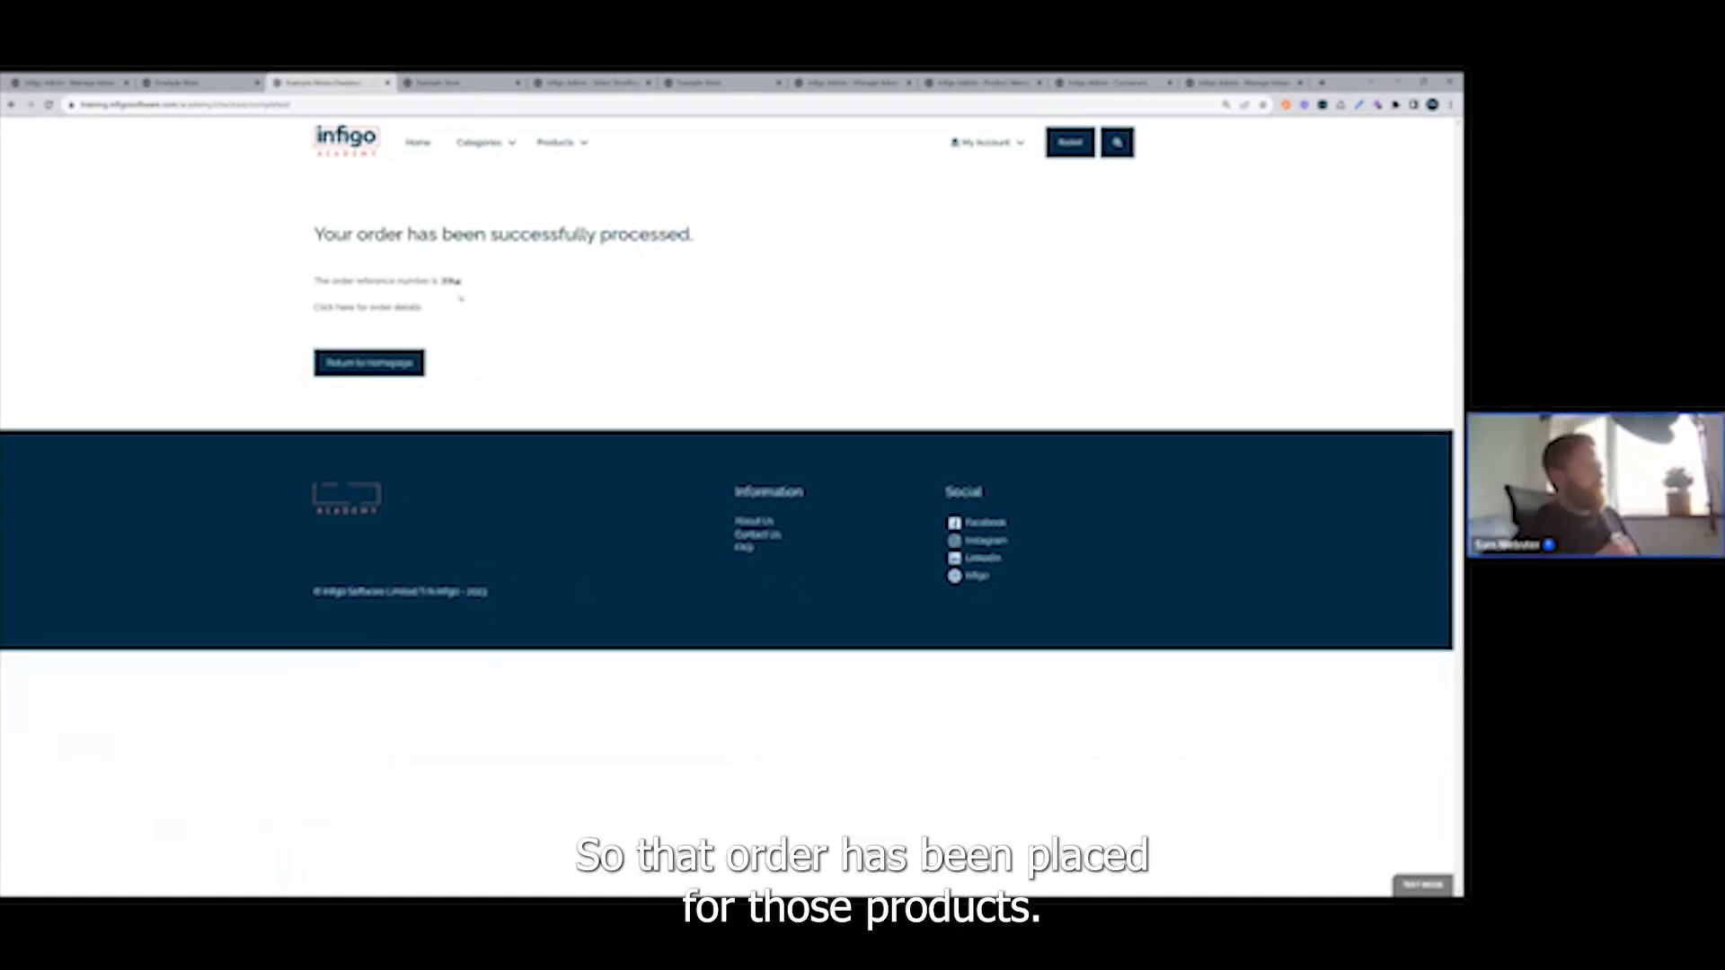
Finish the customer impersonation and expand the order history of the stock management rule for Introduction Product in the advanced rules.
{"action": "mouse_move", "coordinate": [975, 154]}
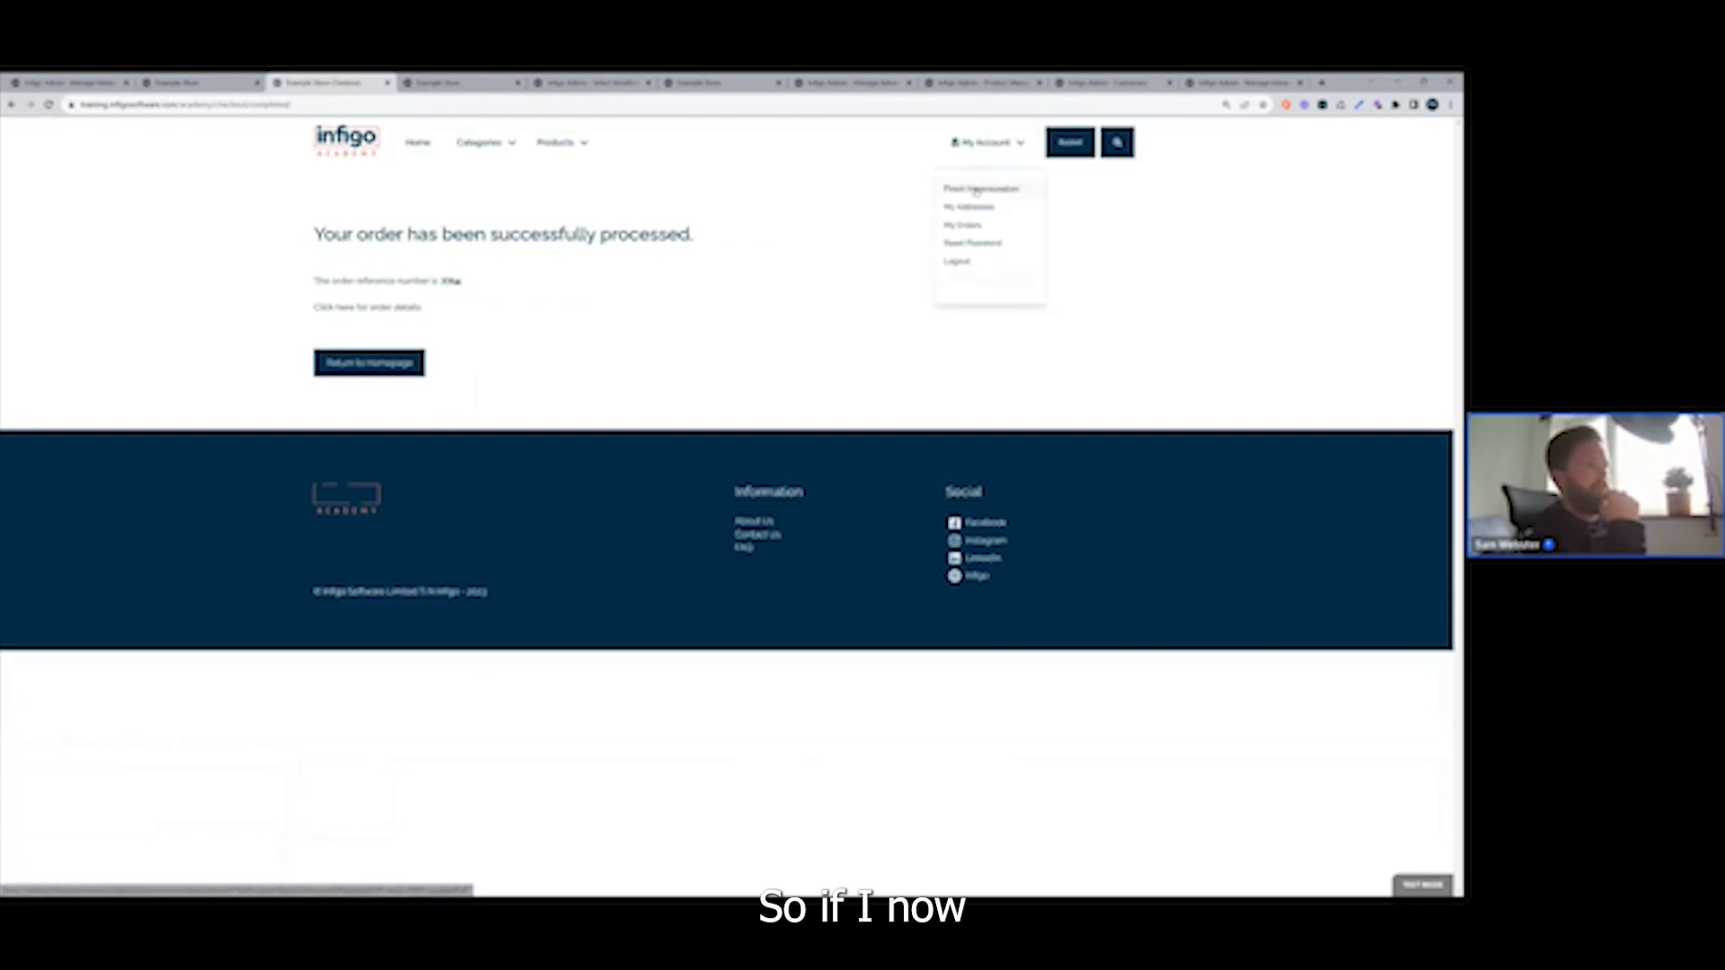
{"action": "left_click", "coordinate": [977, 190]}
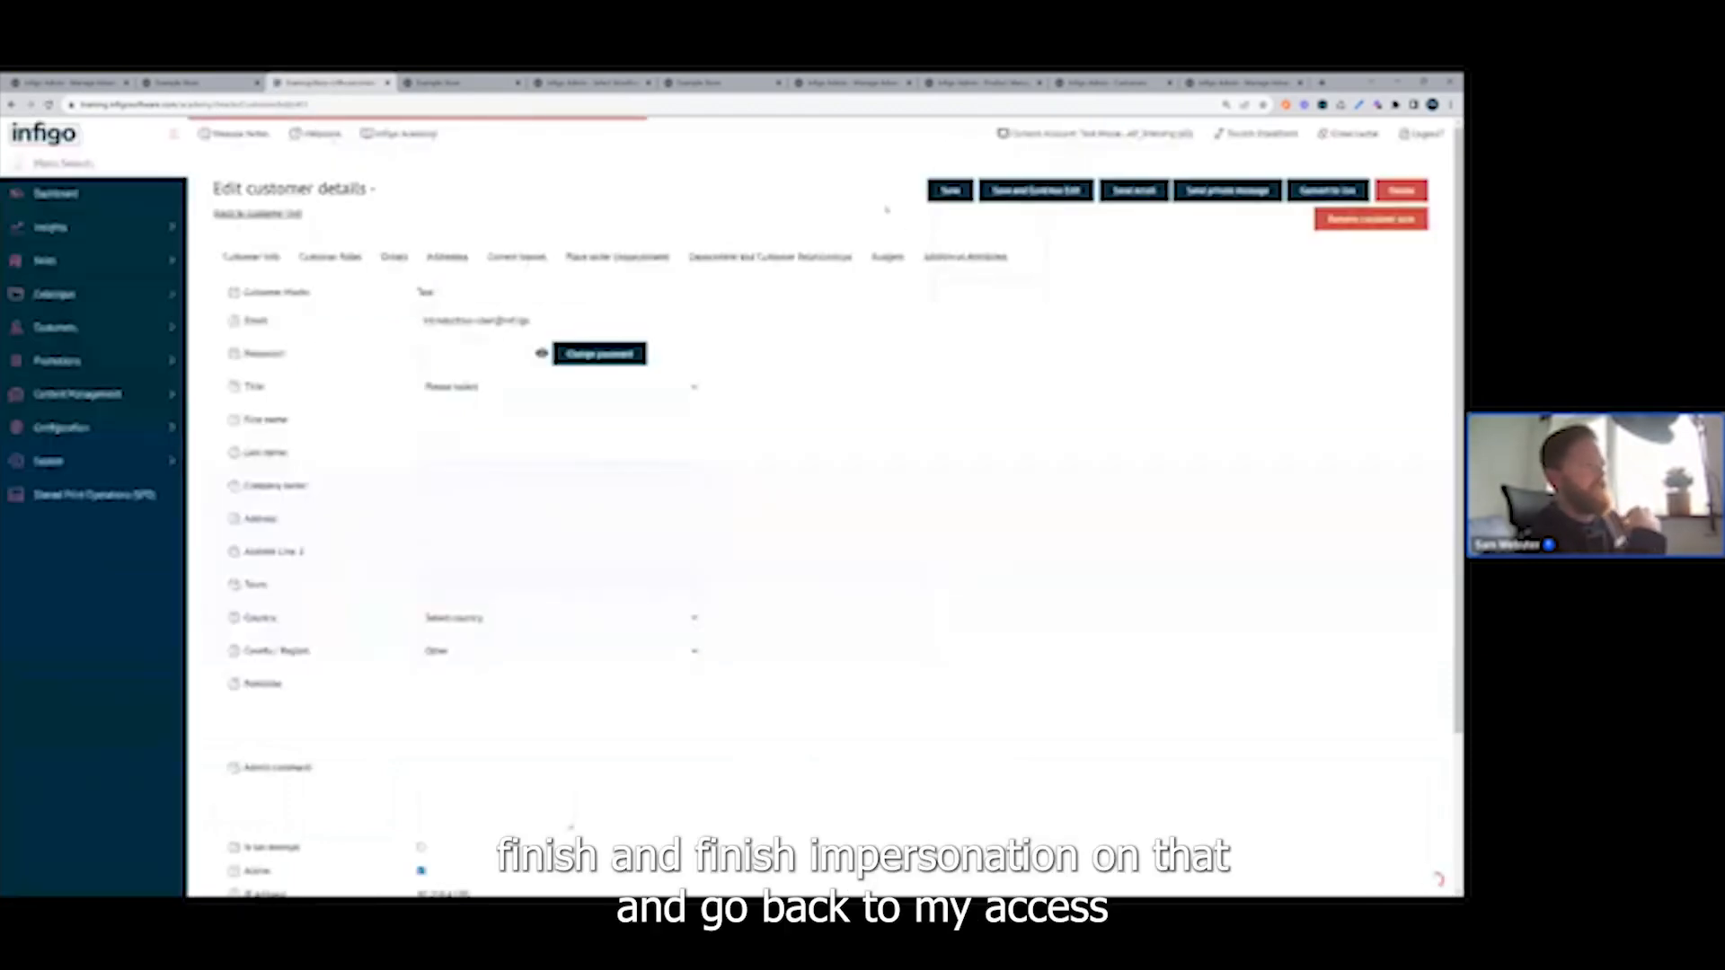
{"action": "left_click", "coordinate": [93, 164]}
{"action": "type", "text": "a"}
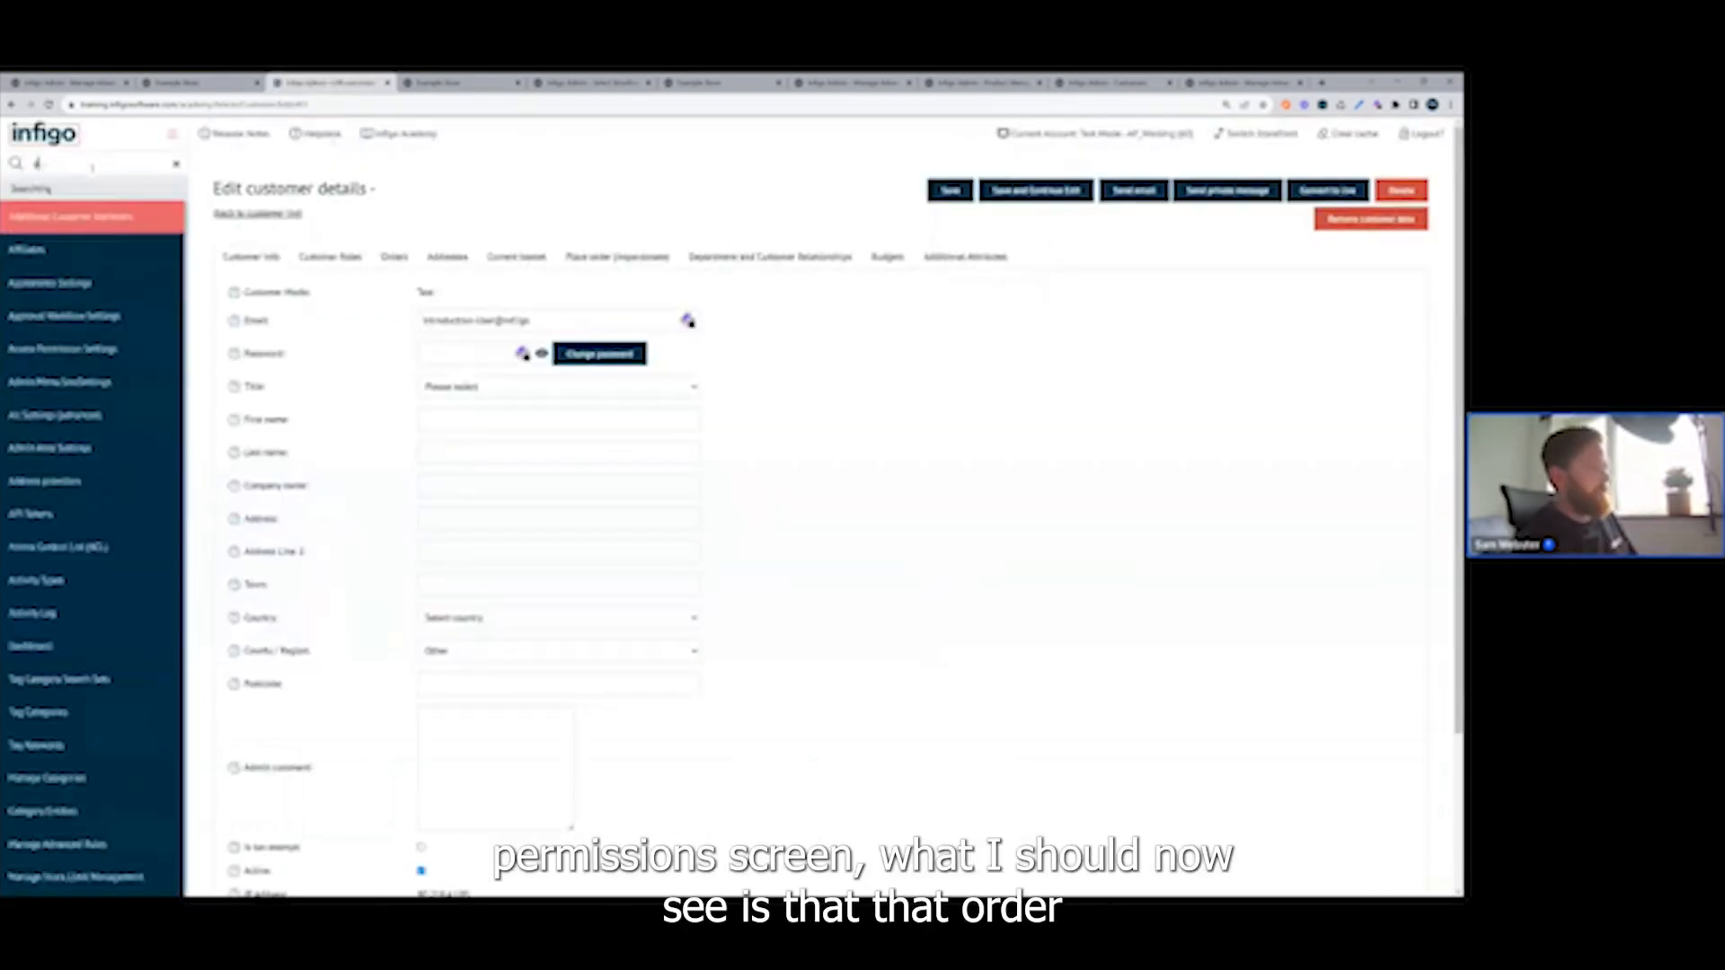
{"action": "type", "text": "ccess"}
{"action": "left_click", "coordinate": [116, 282]}
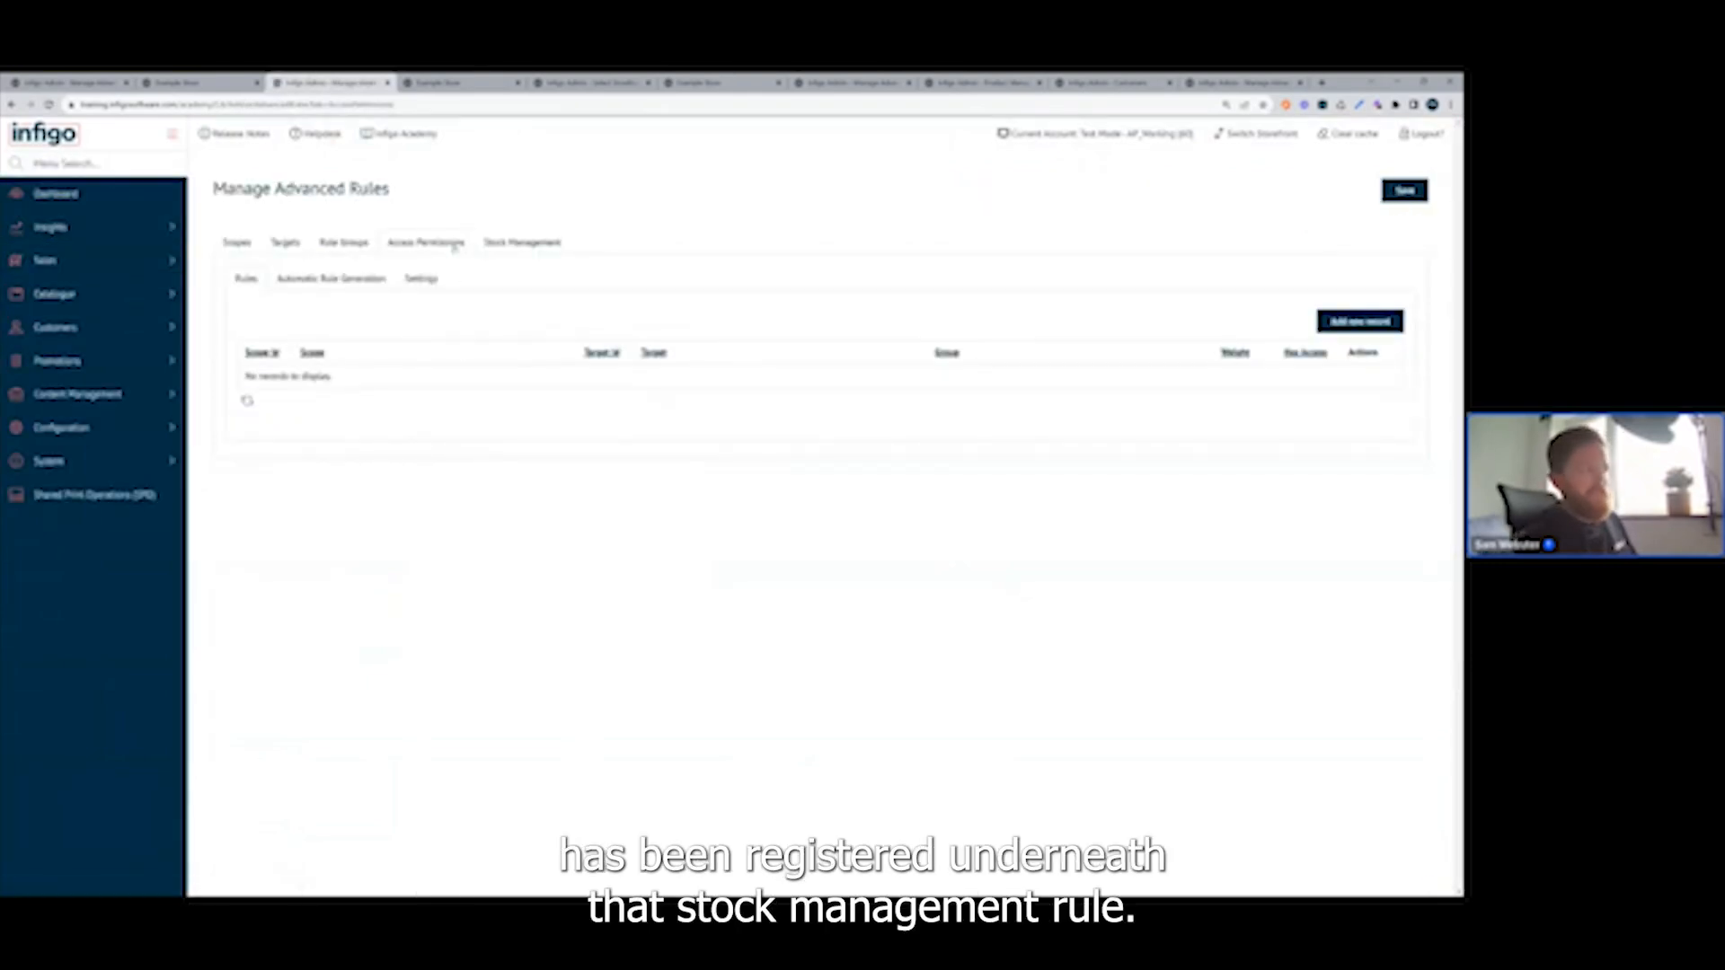
{"action": "left_click", "coordinate": [502, 244]}
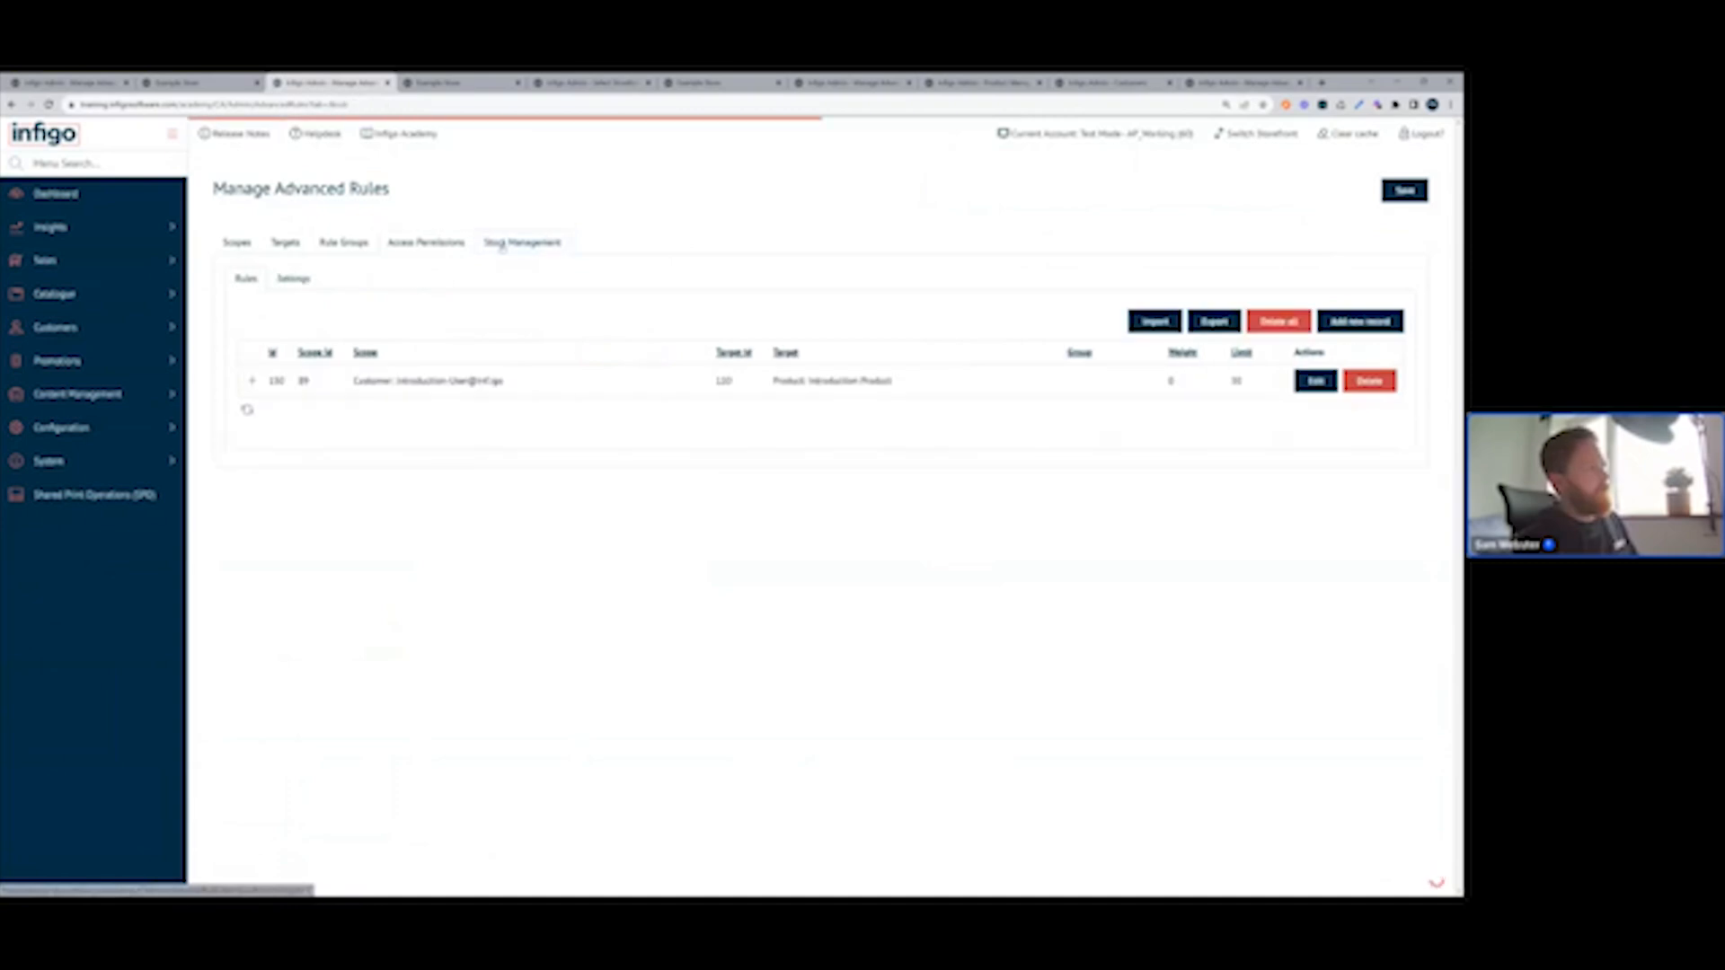
{"action": "left_click", "coordinate": [252, 381]}
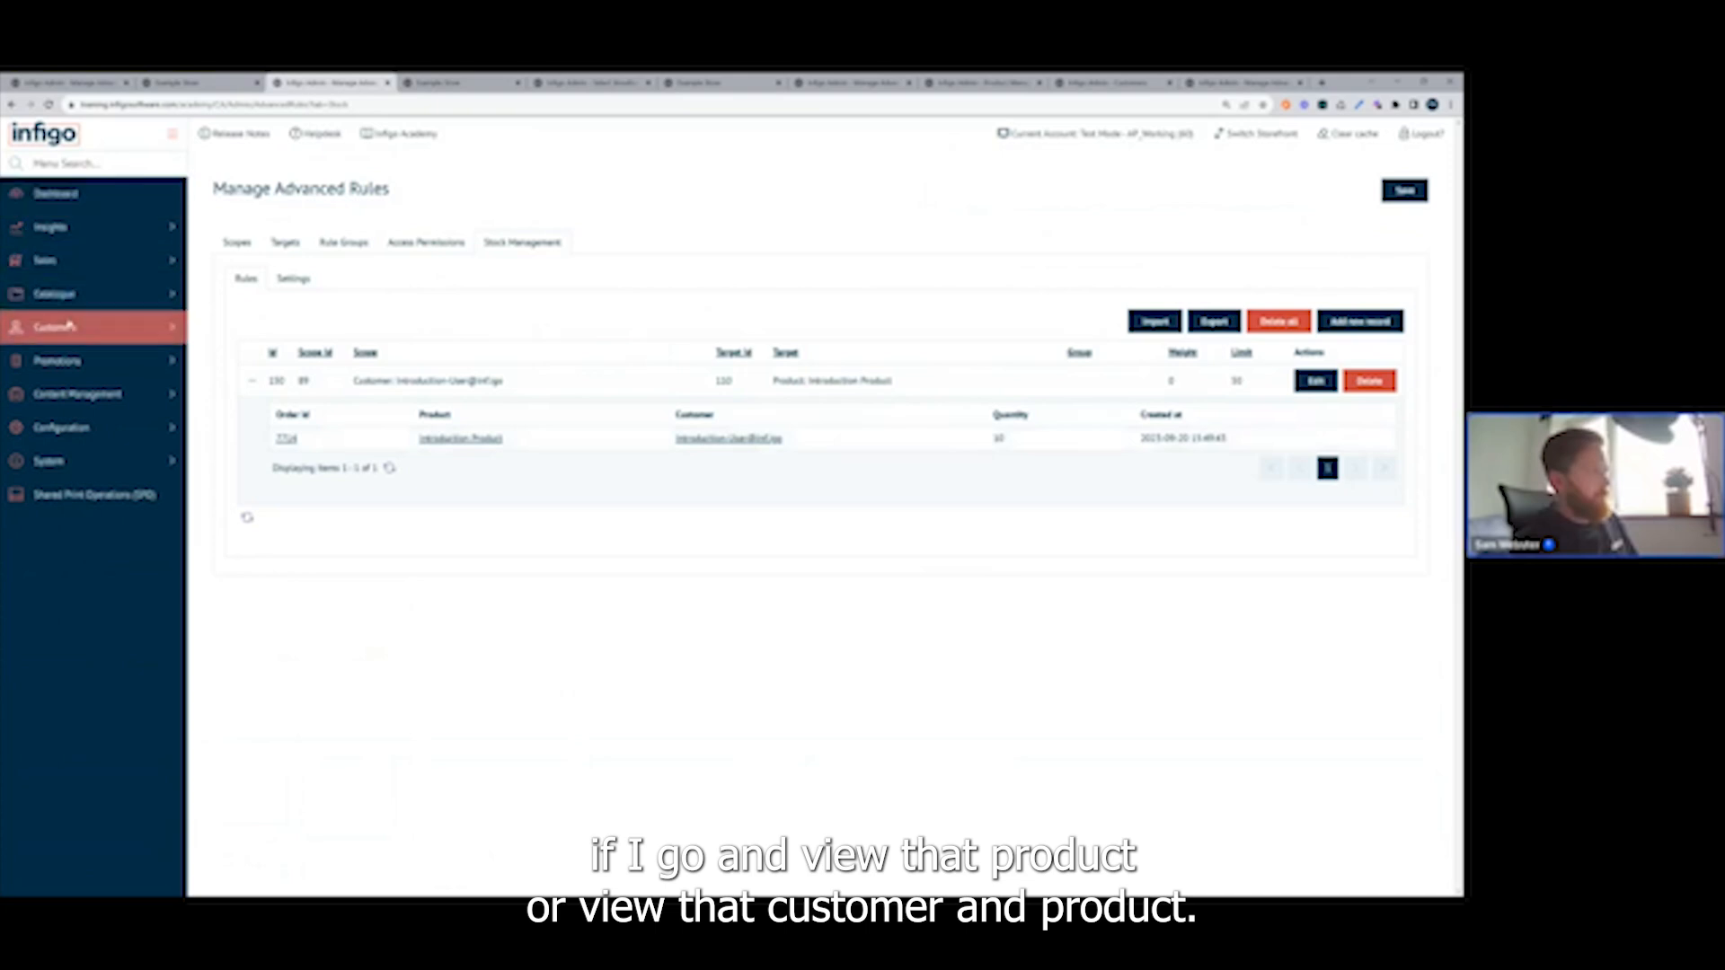
Find the introduction customer in the registered customers list and impersonate that account.
{"action": "left_click", "coordinate": [76, 334]}
{"action": "left_click", "coordinate": [83, 363]}
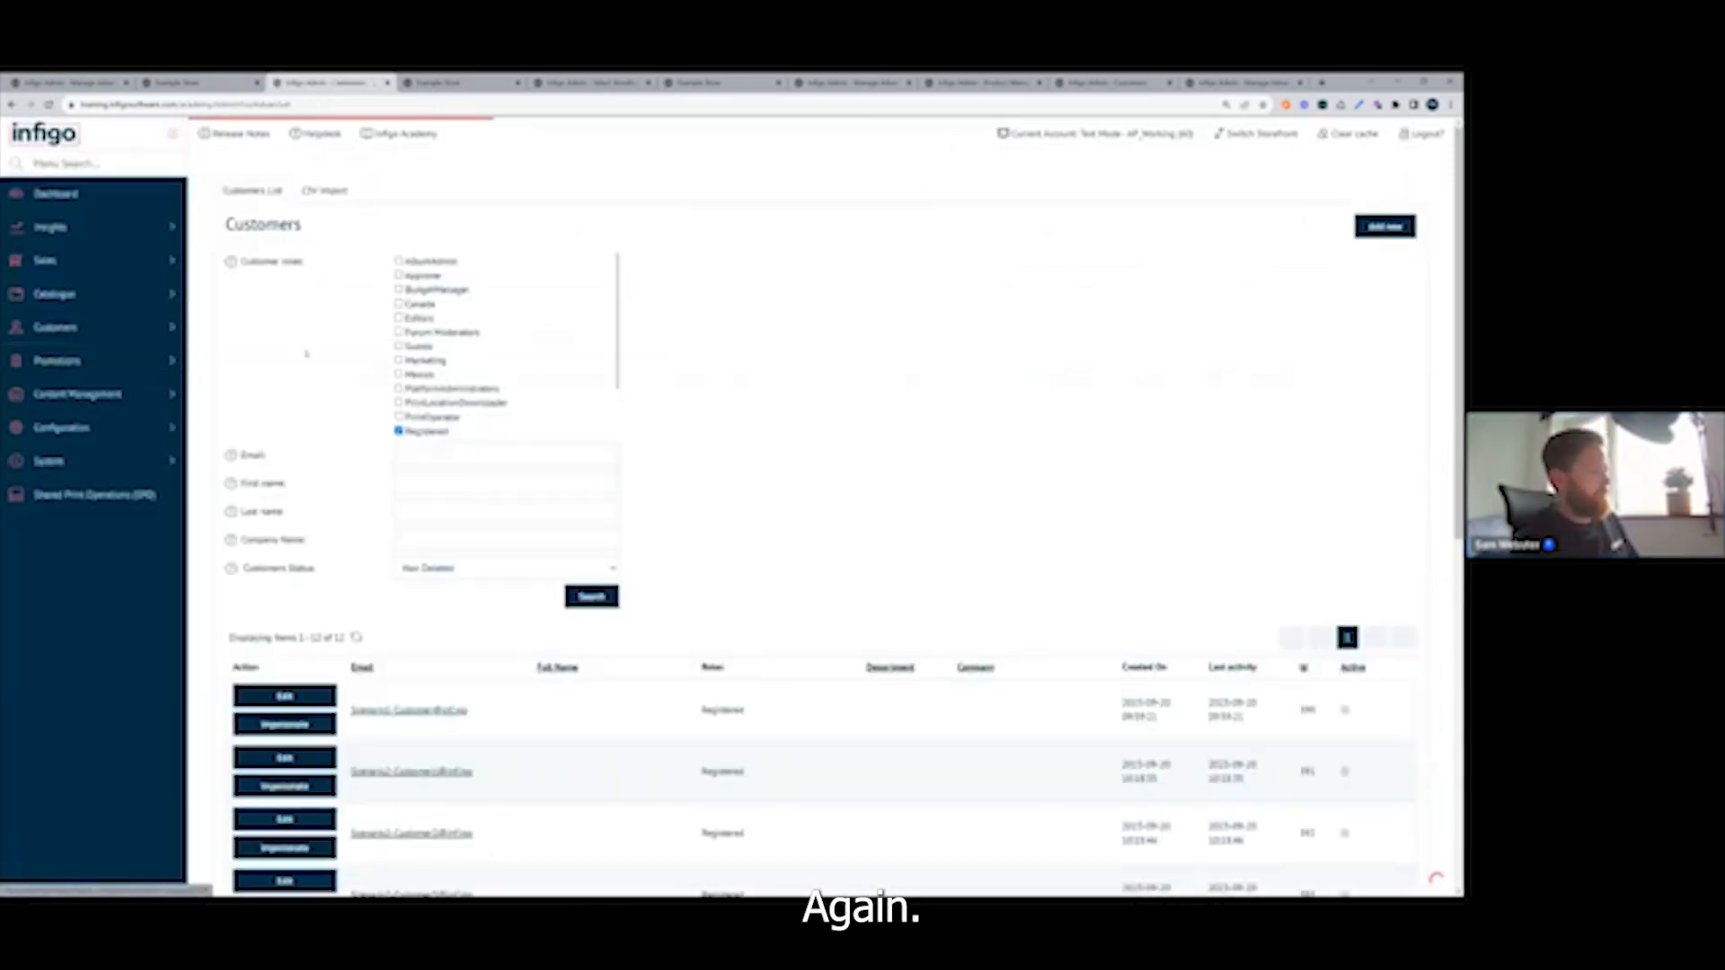
{"action": "scroll", "coordinate": [306, 356], "scroll_direction": "down", "scroll_amount": 4}
{"action": "scroll", "coordinate": [306, 356], "scroll_direction": "down", "scroll_amount": 3}
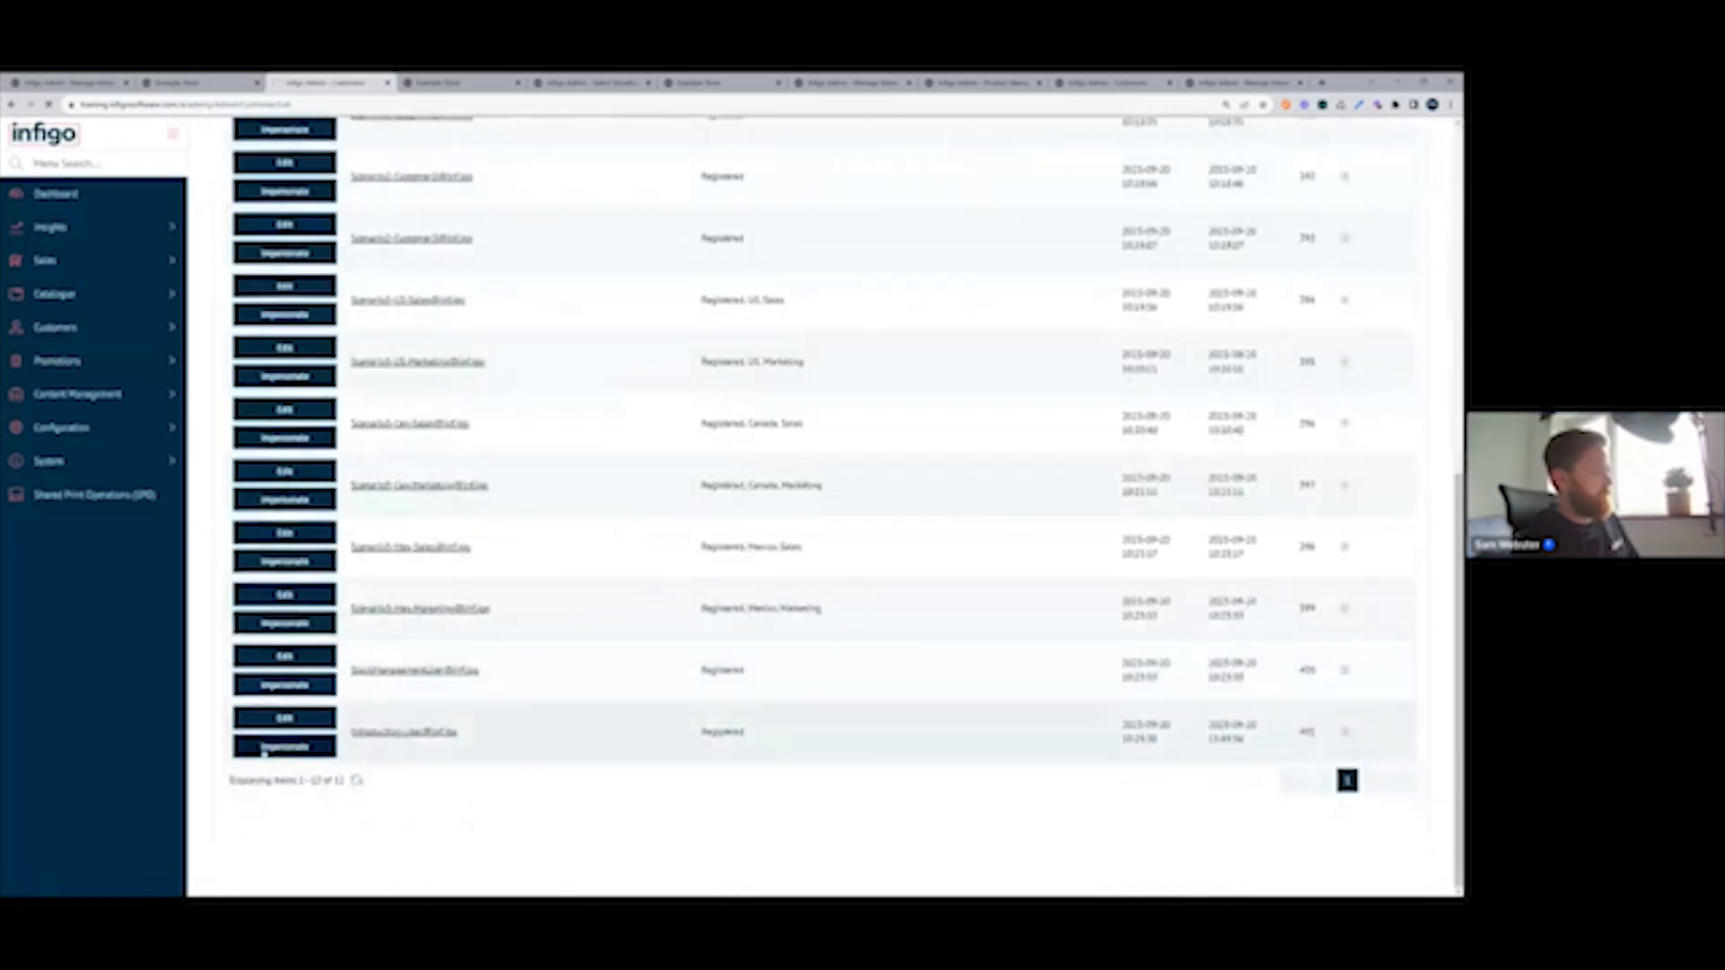
{"action": "left_click", "coordinate": [265, 751]}
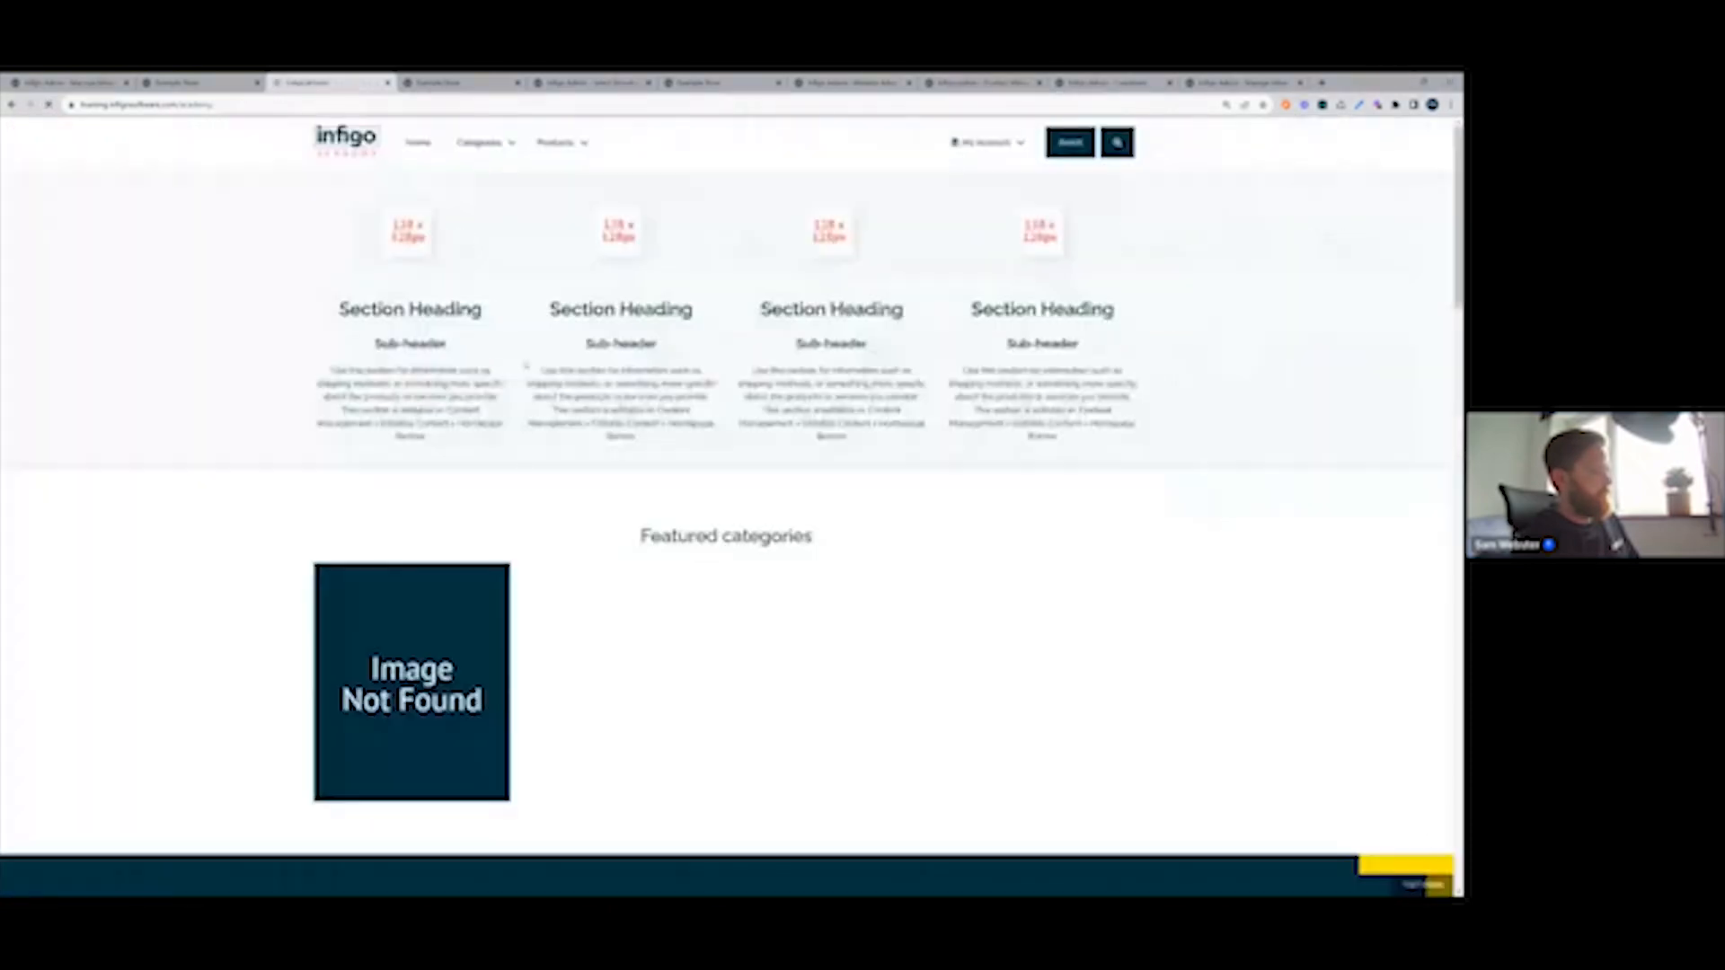
Open the details page of Introduction Product from the storefront homepage and check its stock availability.
{"action": "scroll", "coordinate": [525, 365], "scroll_direction": "down", "scroll_amount": 10}
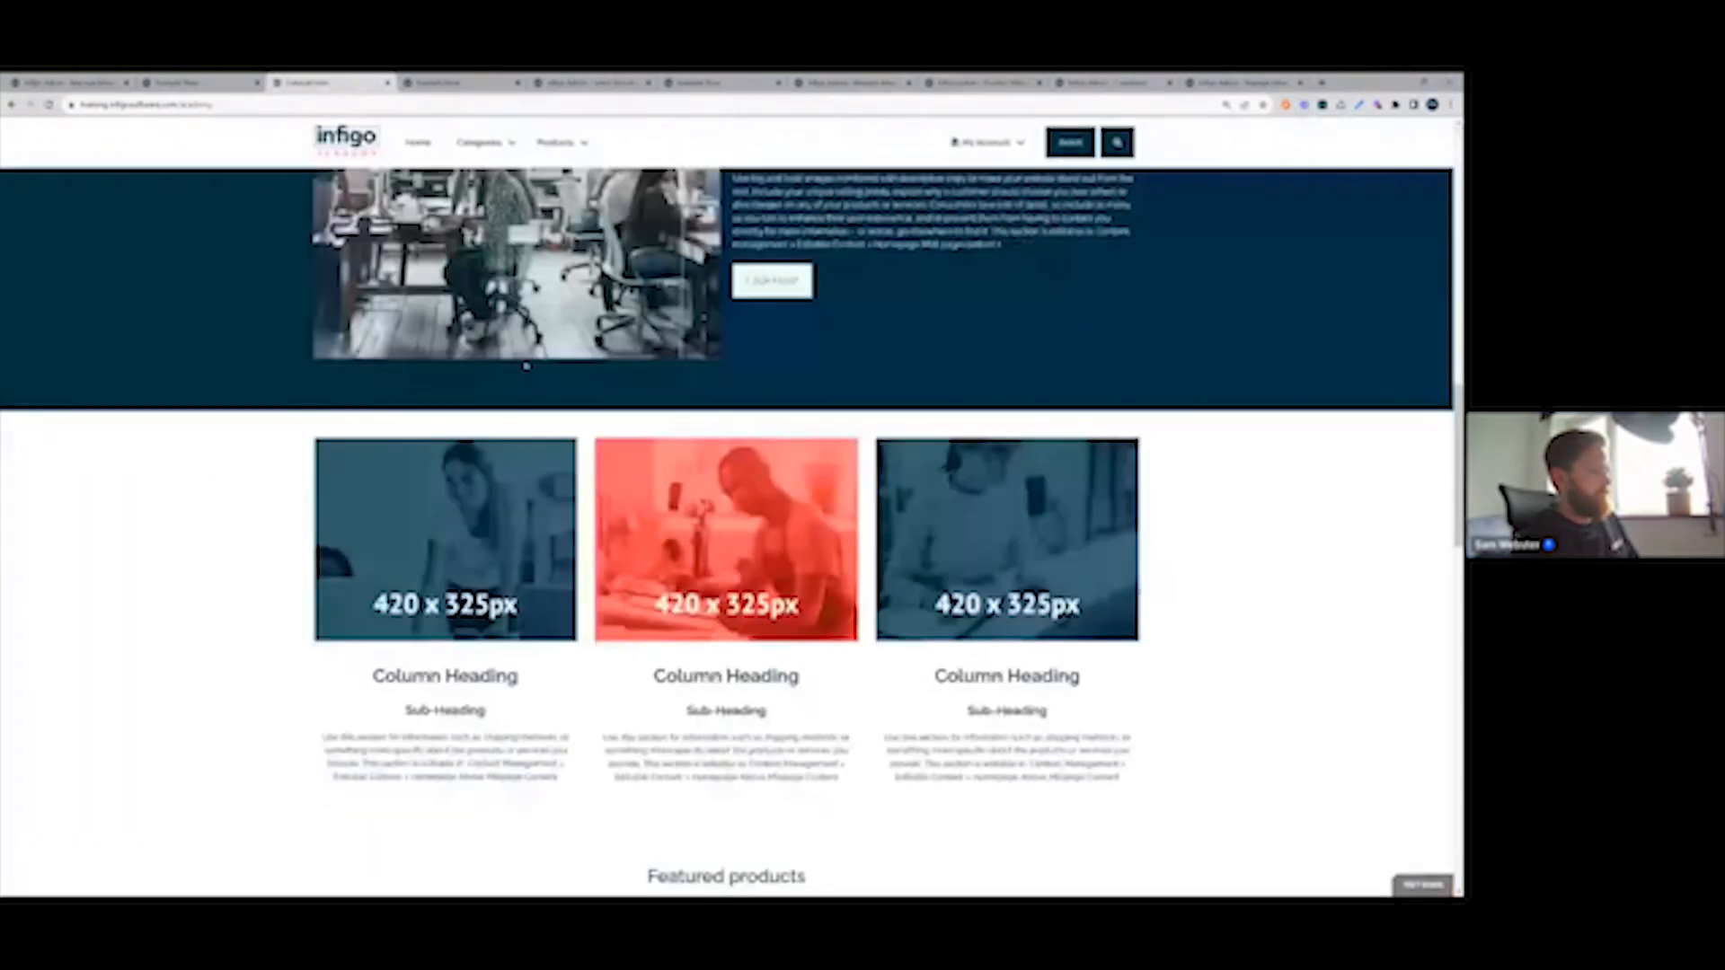
{"action": "scroll", "coordinate": [526, 366], "scroll_direction": "down", "scroll_amount": 10}
{"action": "mouse_move", "coordinate": [620, 584]}
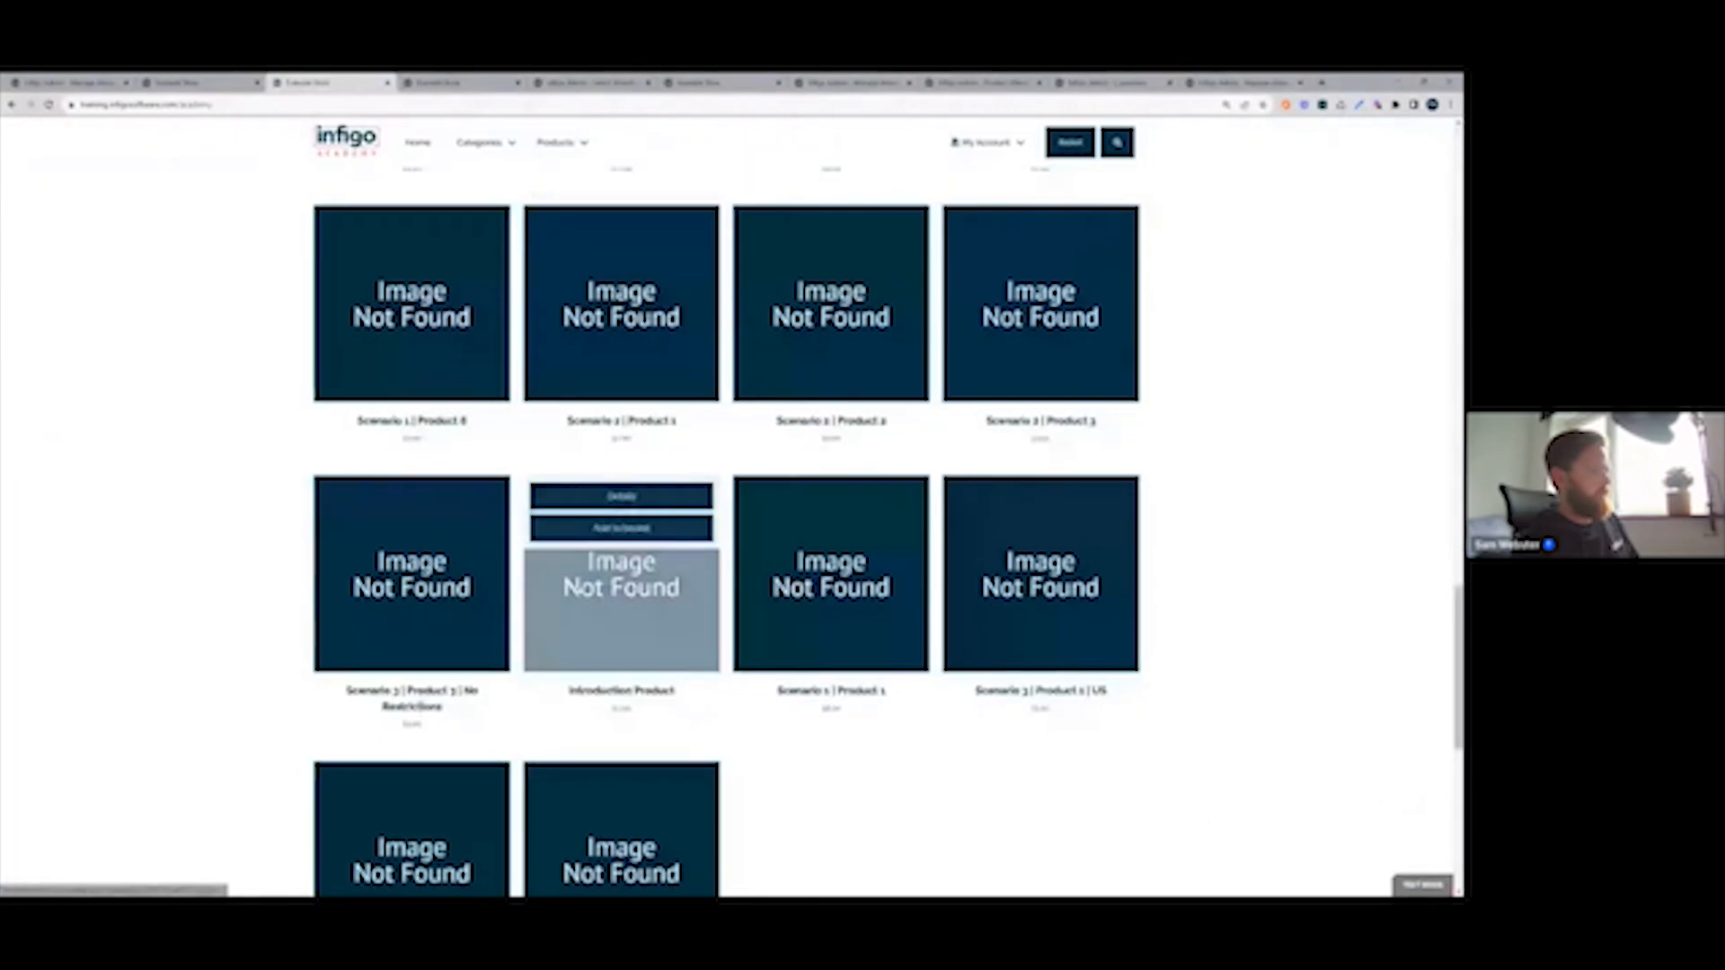
{"action": "left_click", "coordinate": [620, 496]}
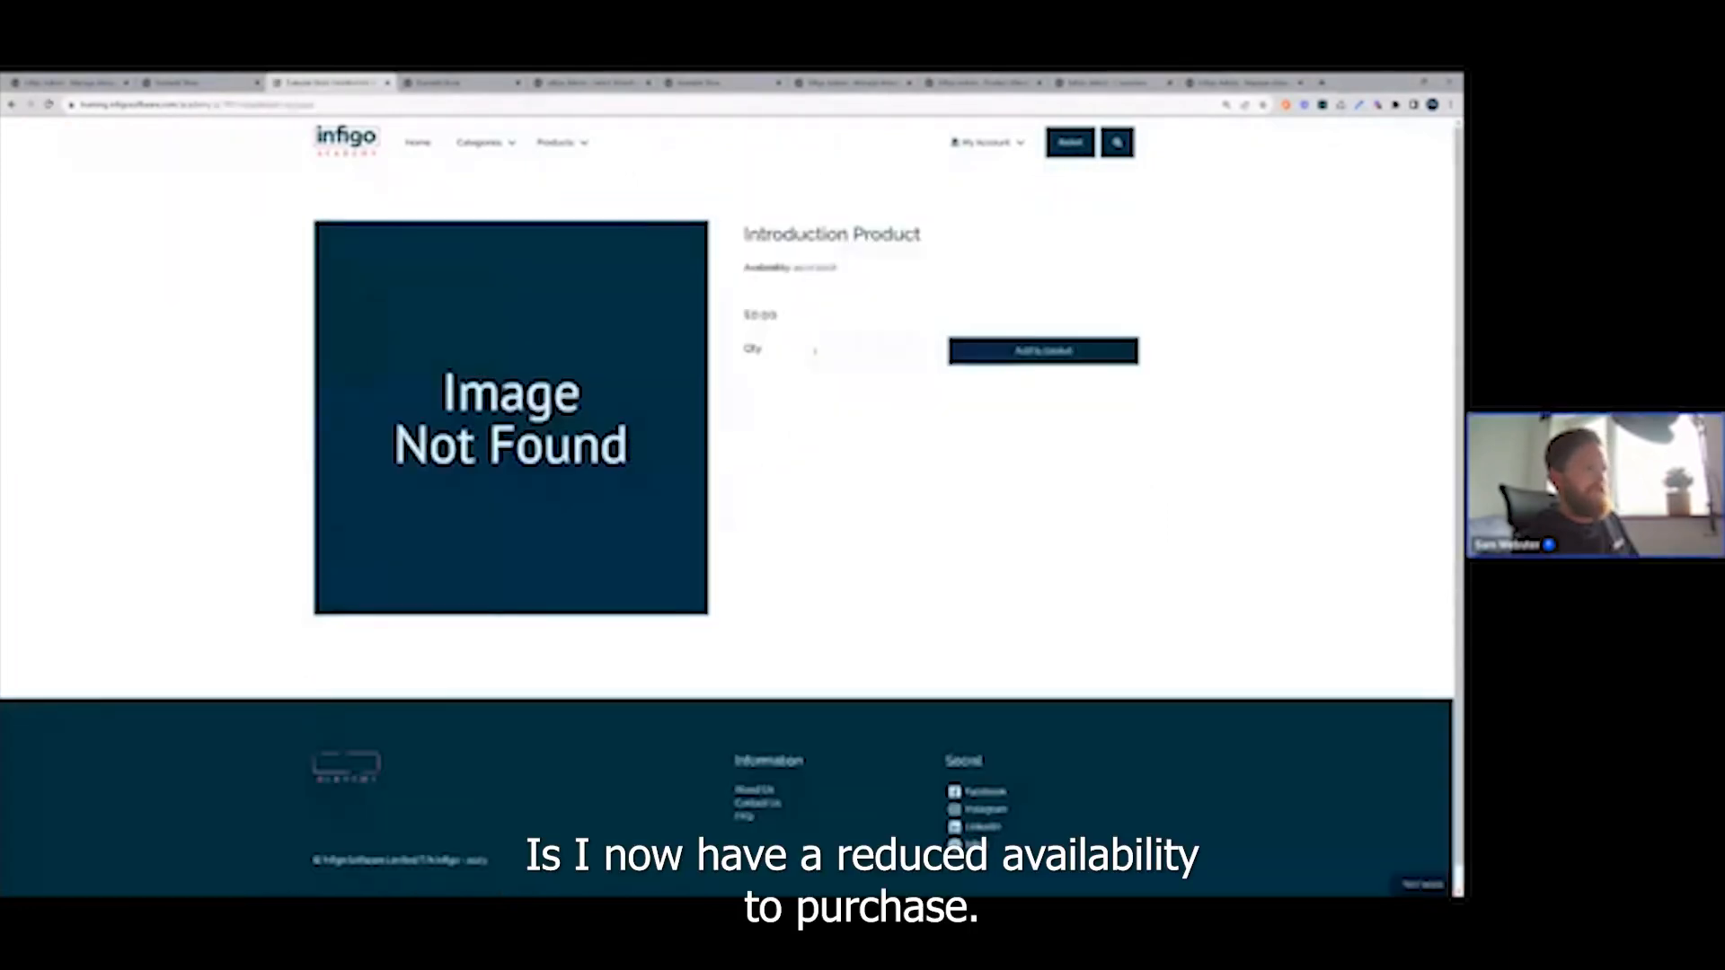
{"action": "left_click_drag", "start_coordinate": [795, 268], "coordinate": [839, 268]}
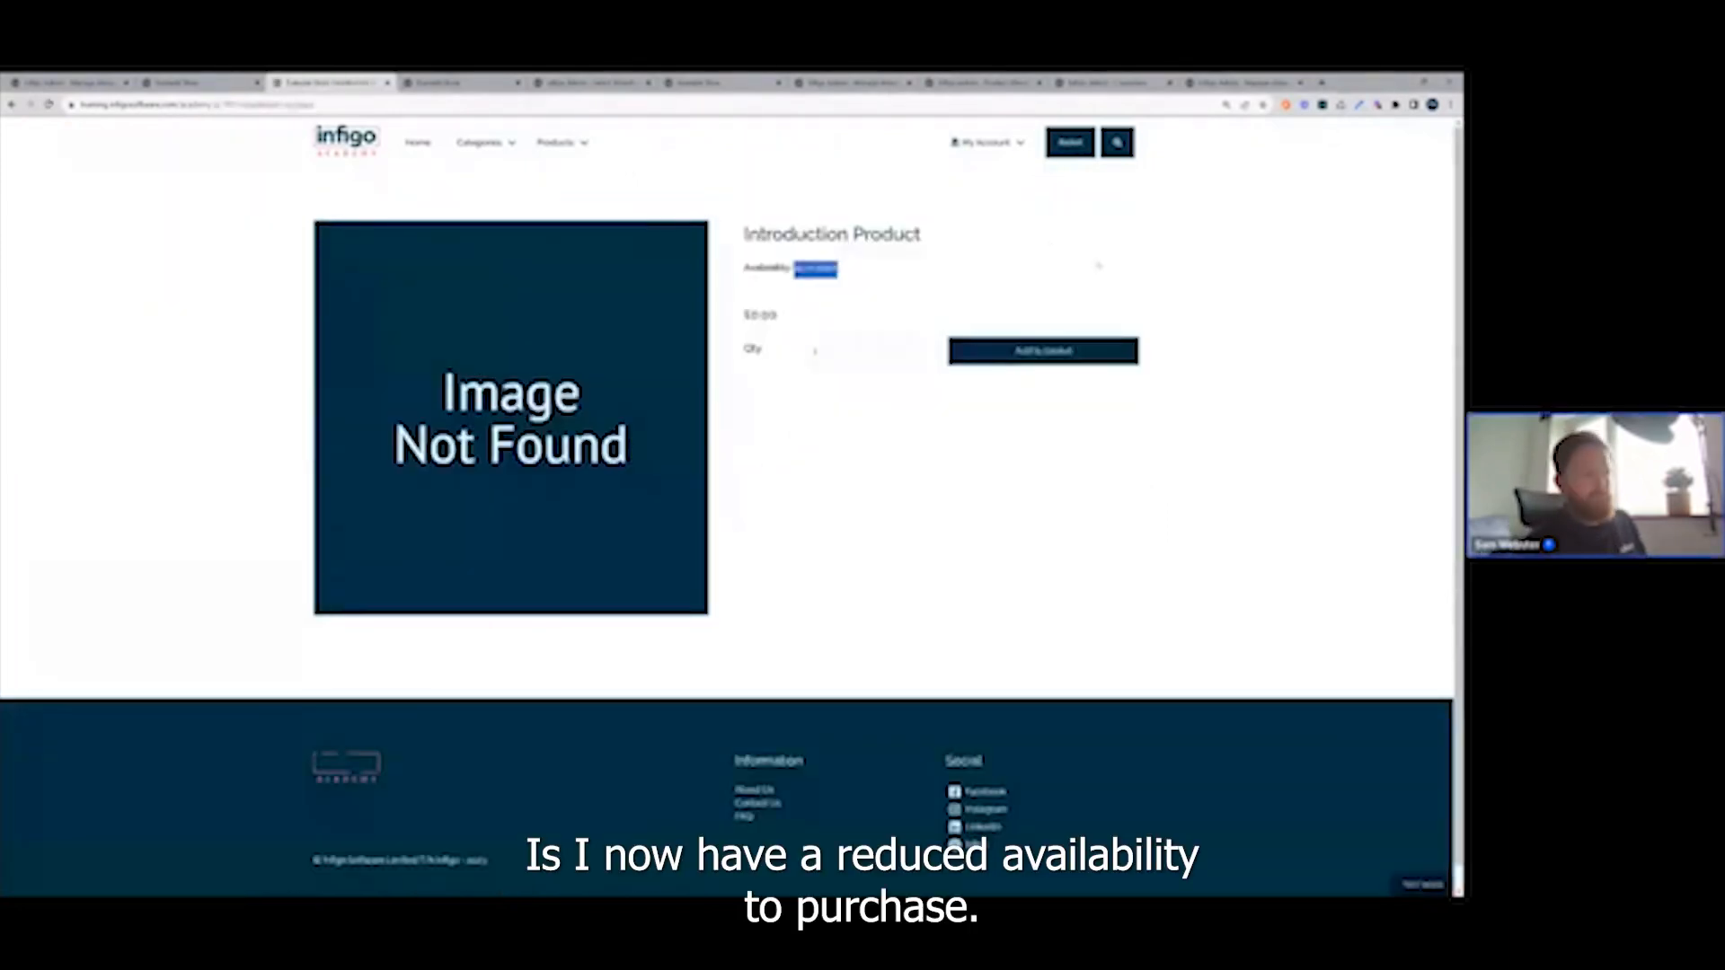
Try an order quantity of 50 for Introduction Product and dismiss the alert.
{"action": "left_click", "coordinate": [814, 351]}
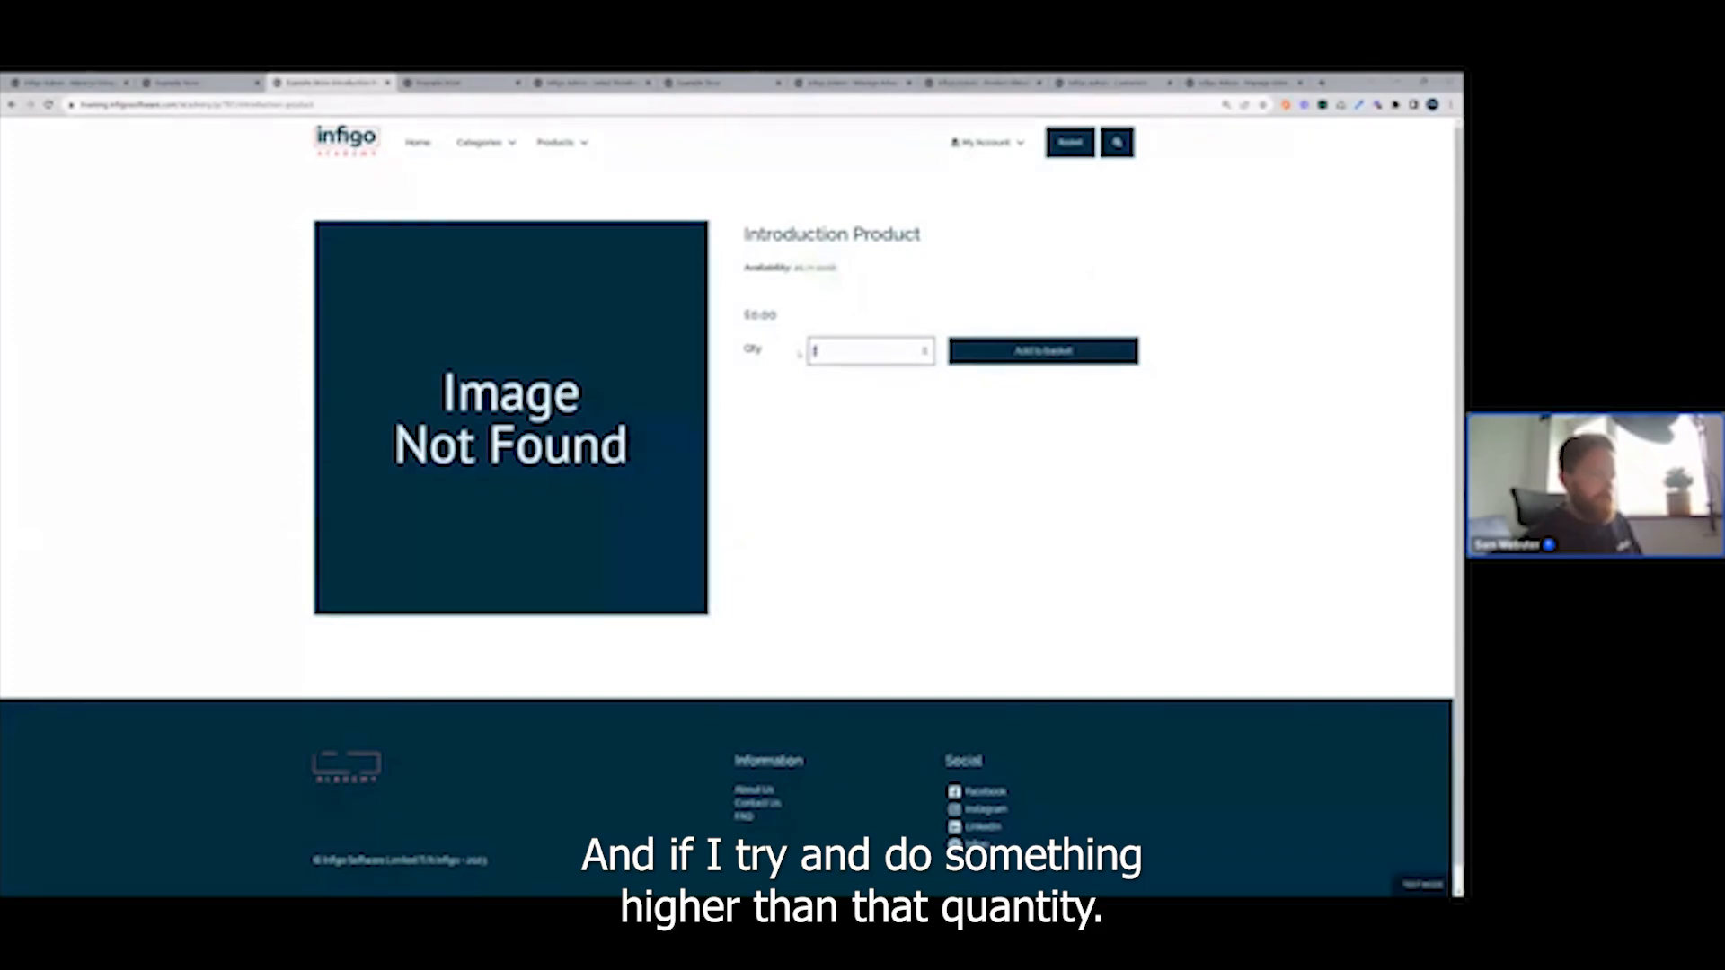
{"action": "type", "text": "50"}
{"action": "left_click", "coordinate": [793, 431]}
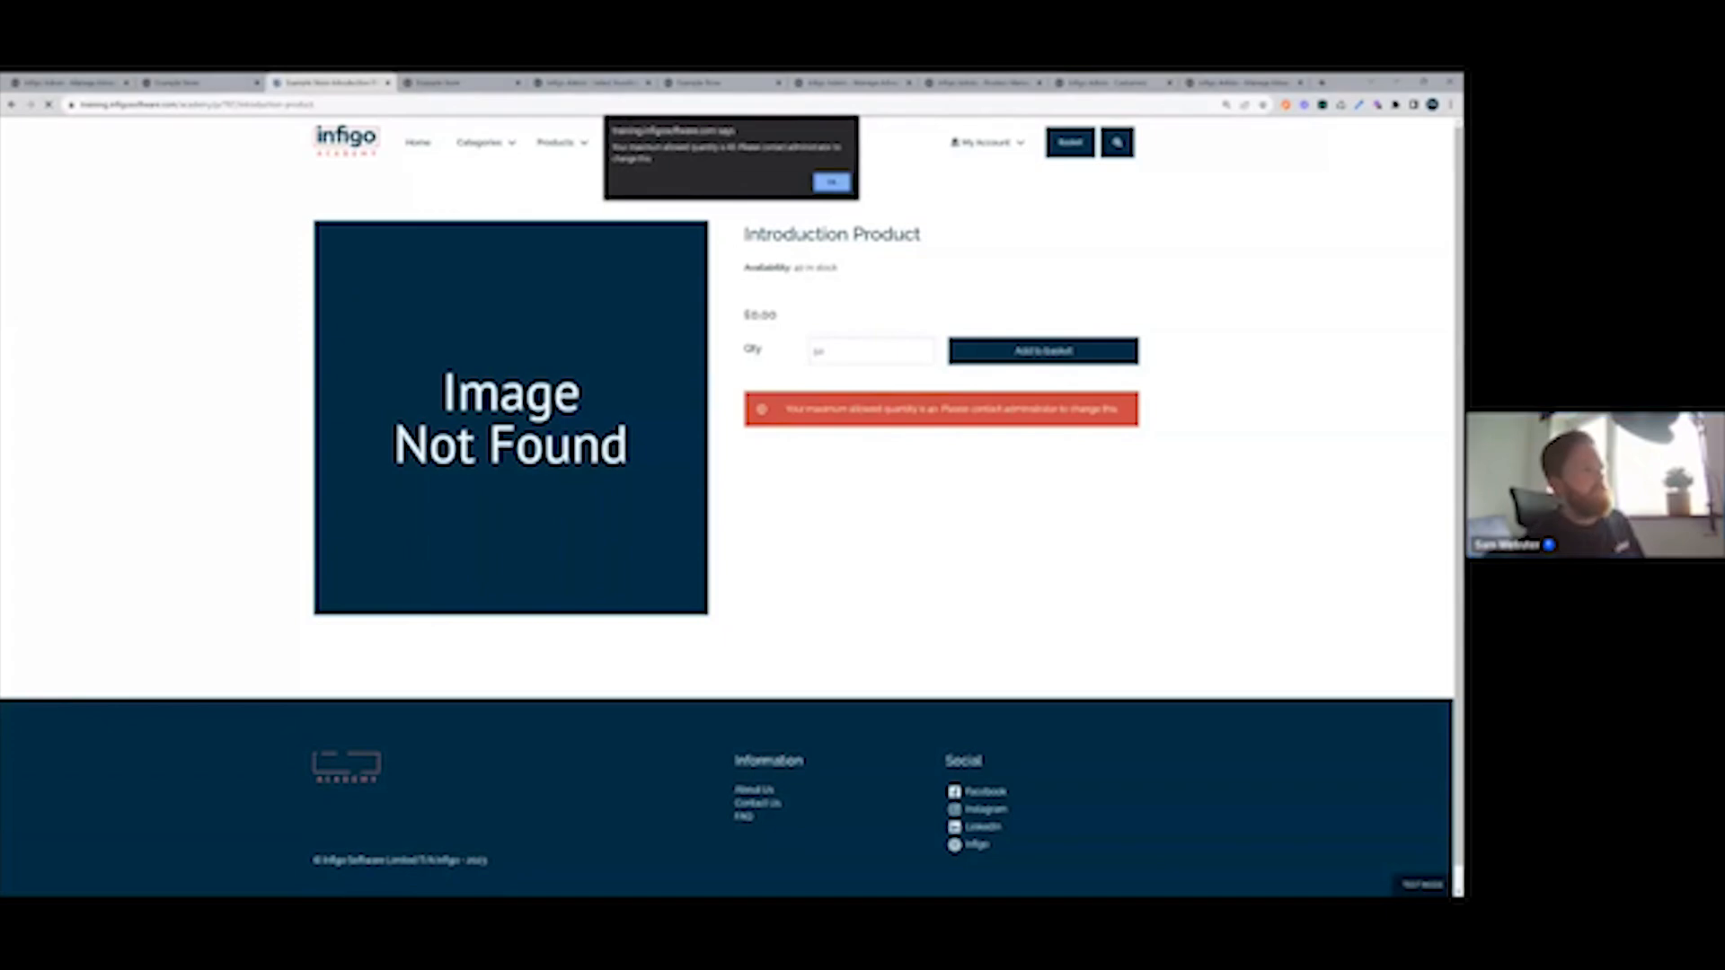
{"action": "left_click", "coordinate": [832, 182]}
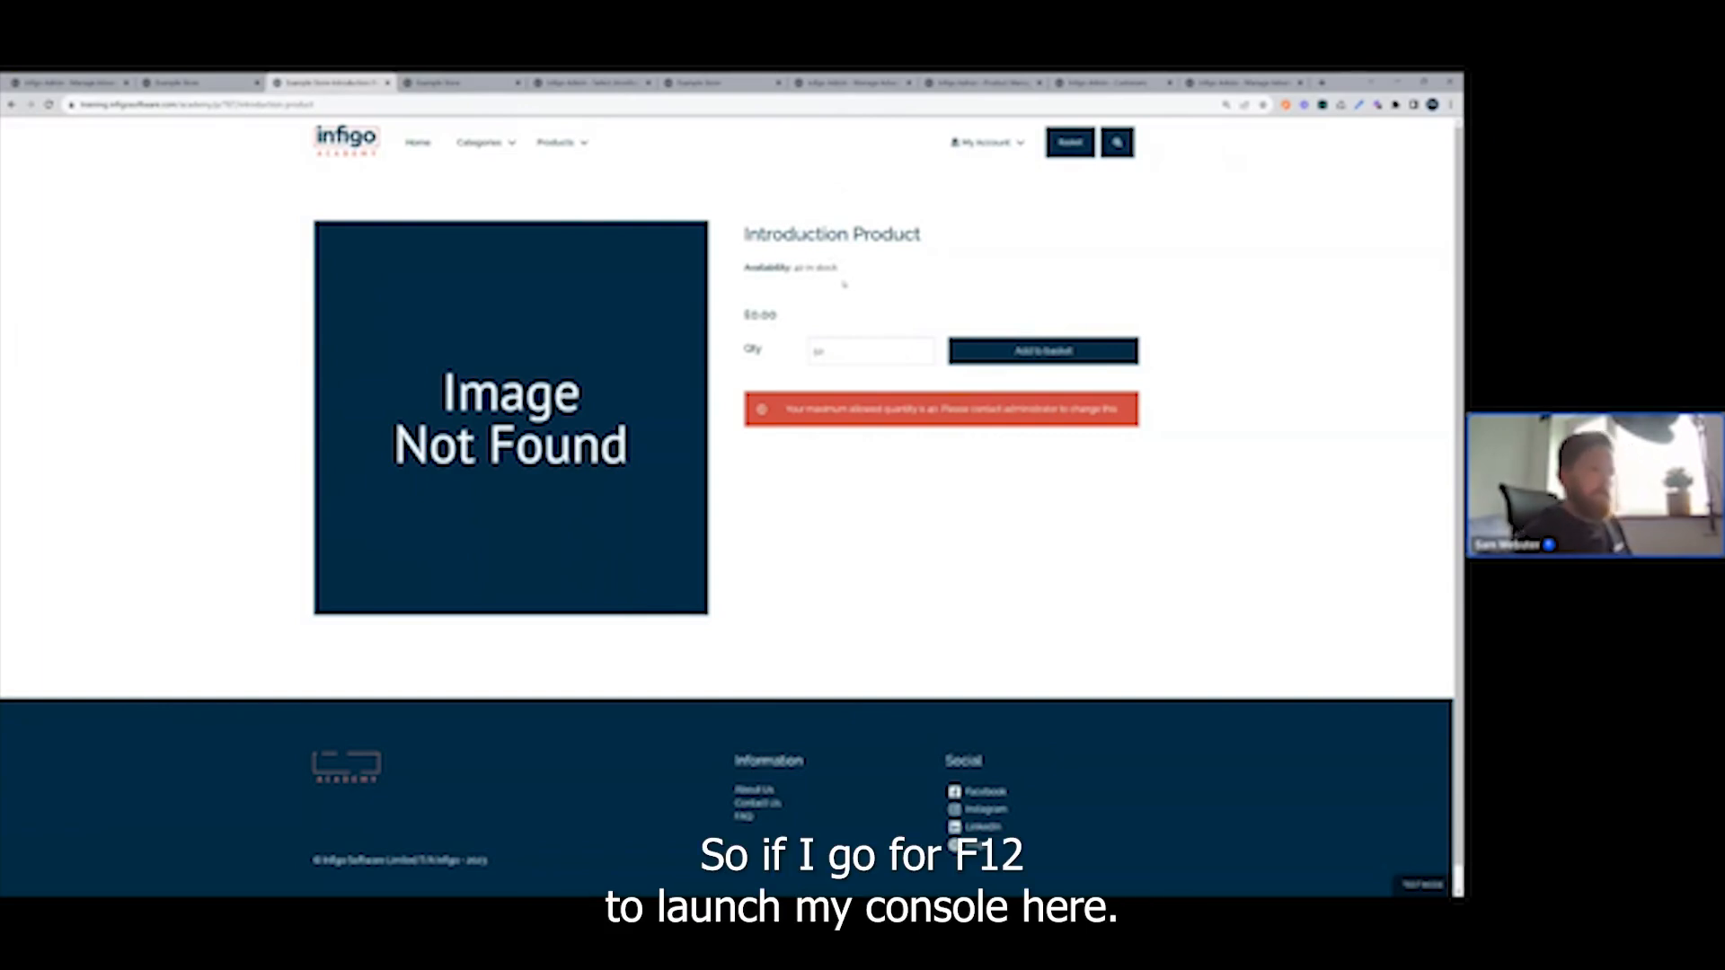
Open the browser's developer console at a readable text size and examine the Infigo stock limit debug messages.
{"action": "key", "text": "F12"}
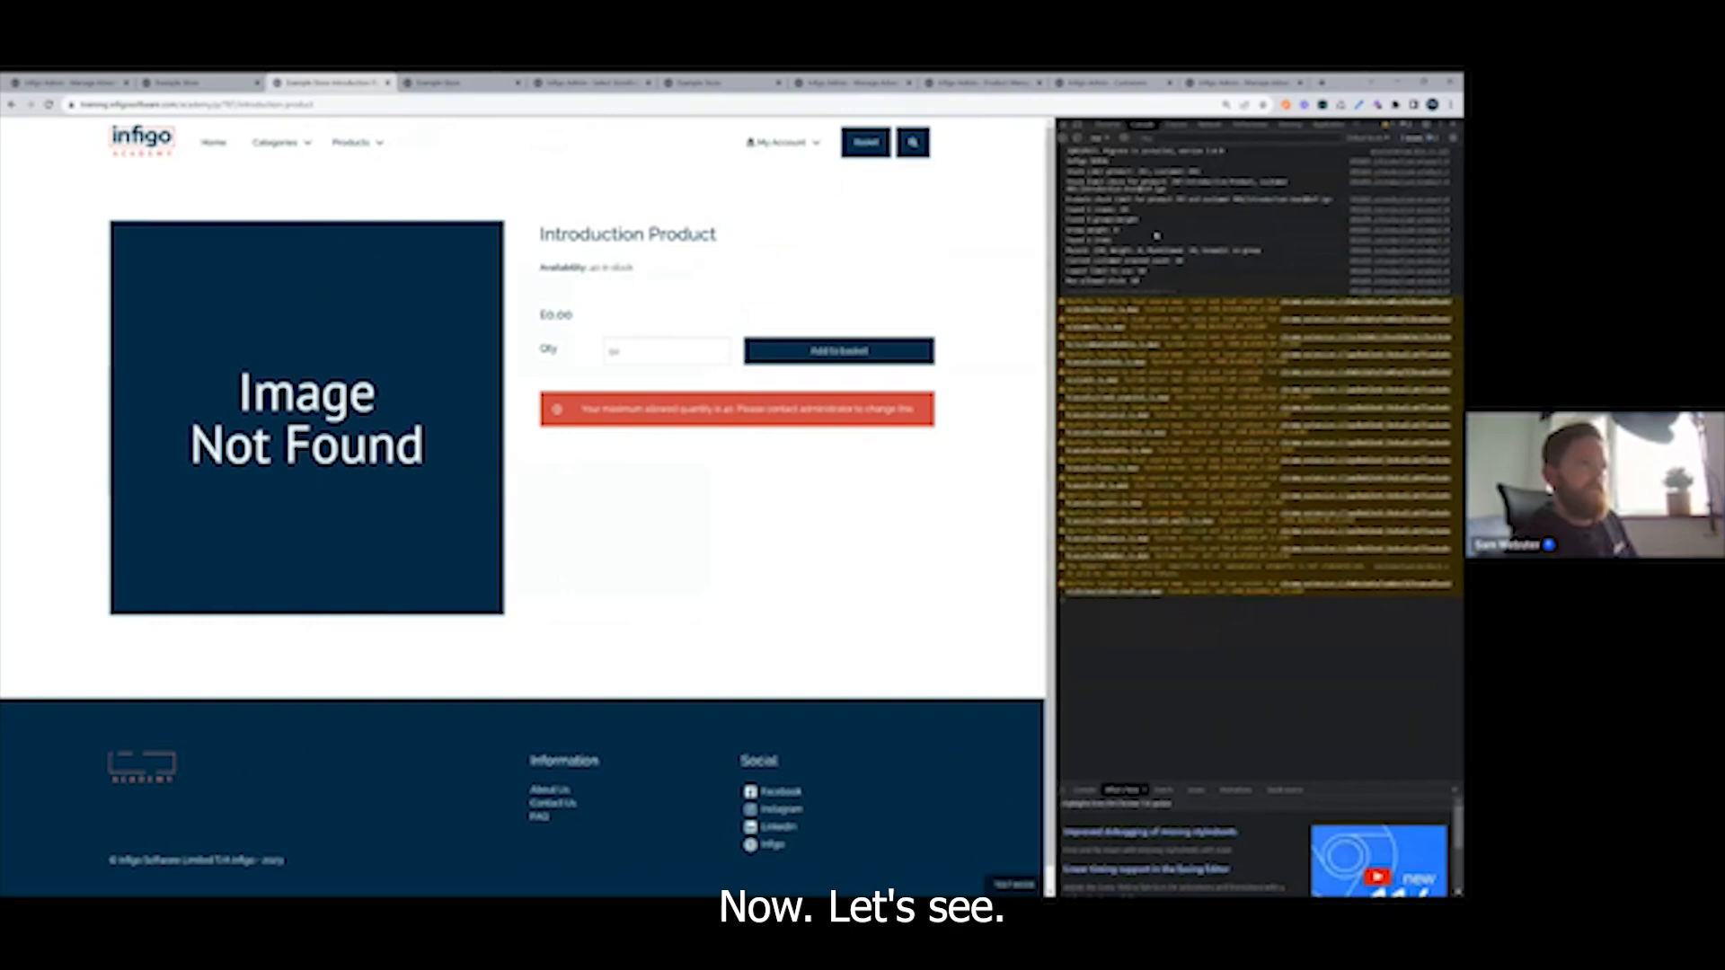
{"action": "scroll", "coordinate": [1156, 235], "scroll_direction": "up", "scroll_amount": 2}
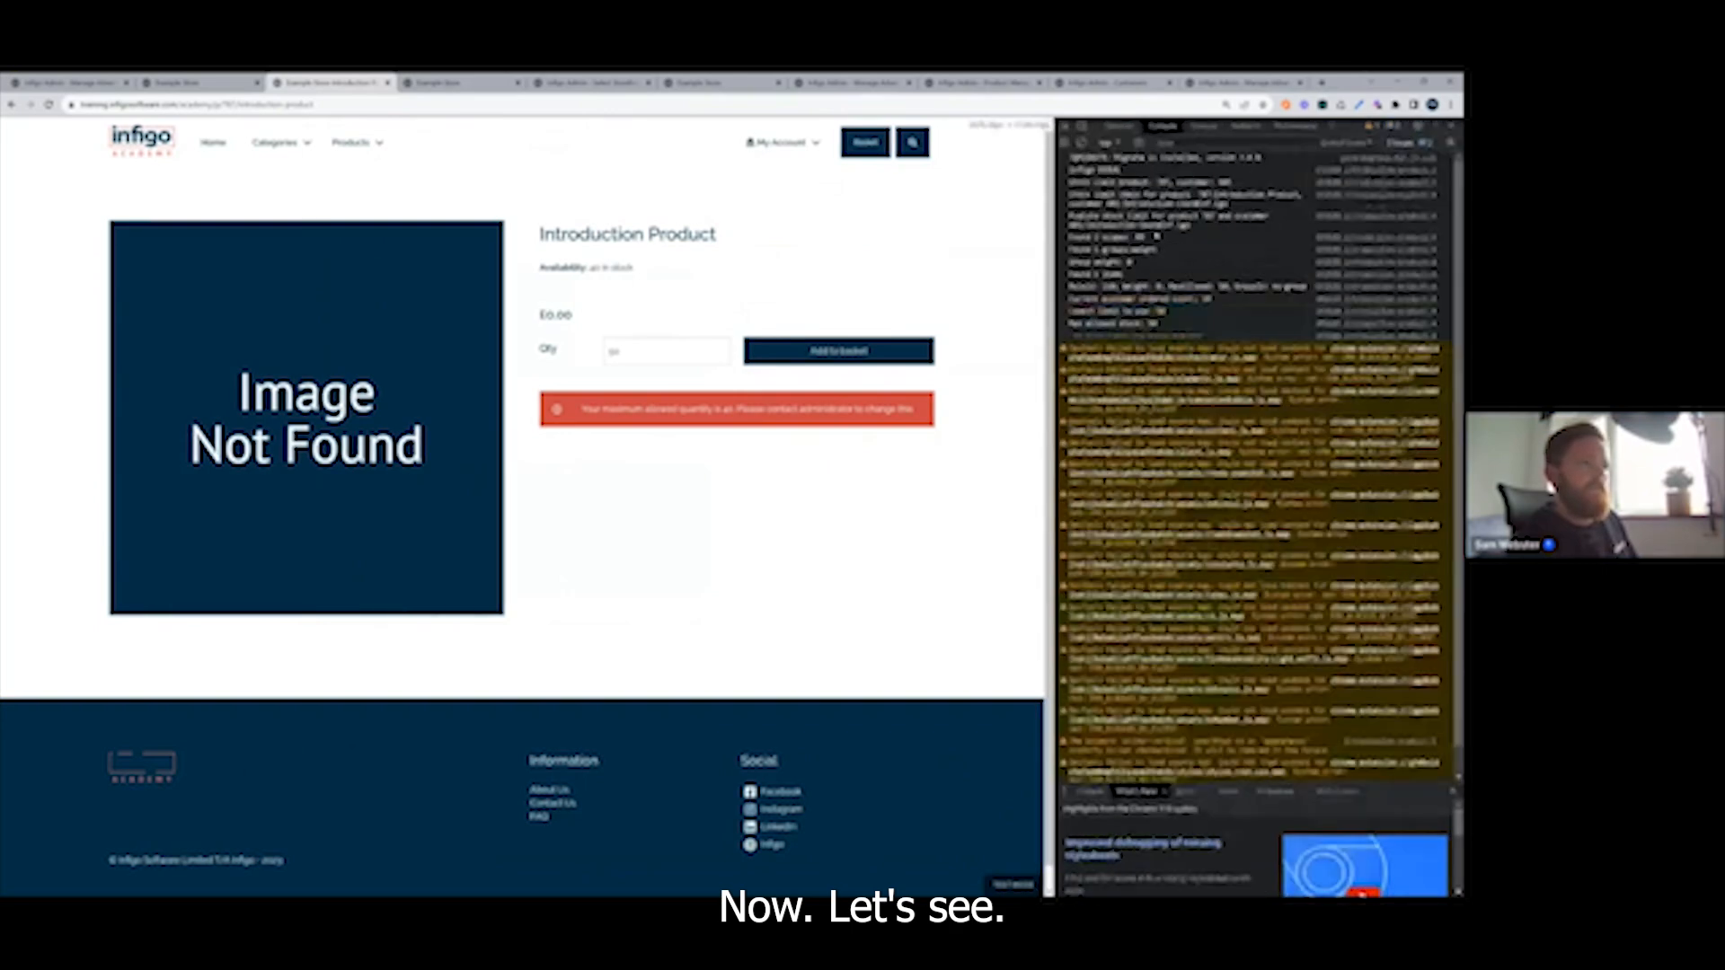
{"action": "scroll", "coordinate": [1157, 236], "scroll_direction": "up", "scroll_amount": 2}
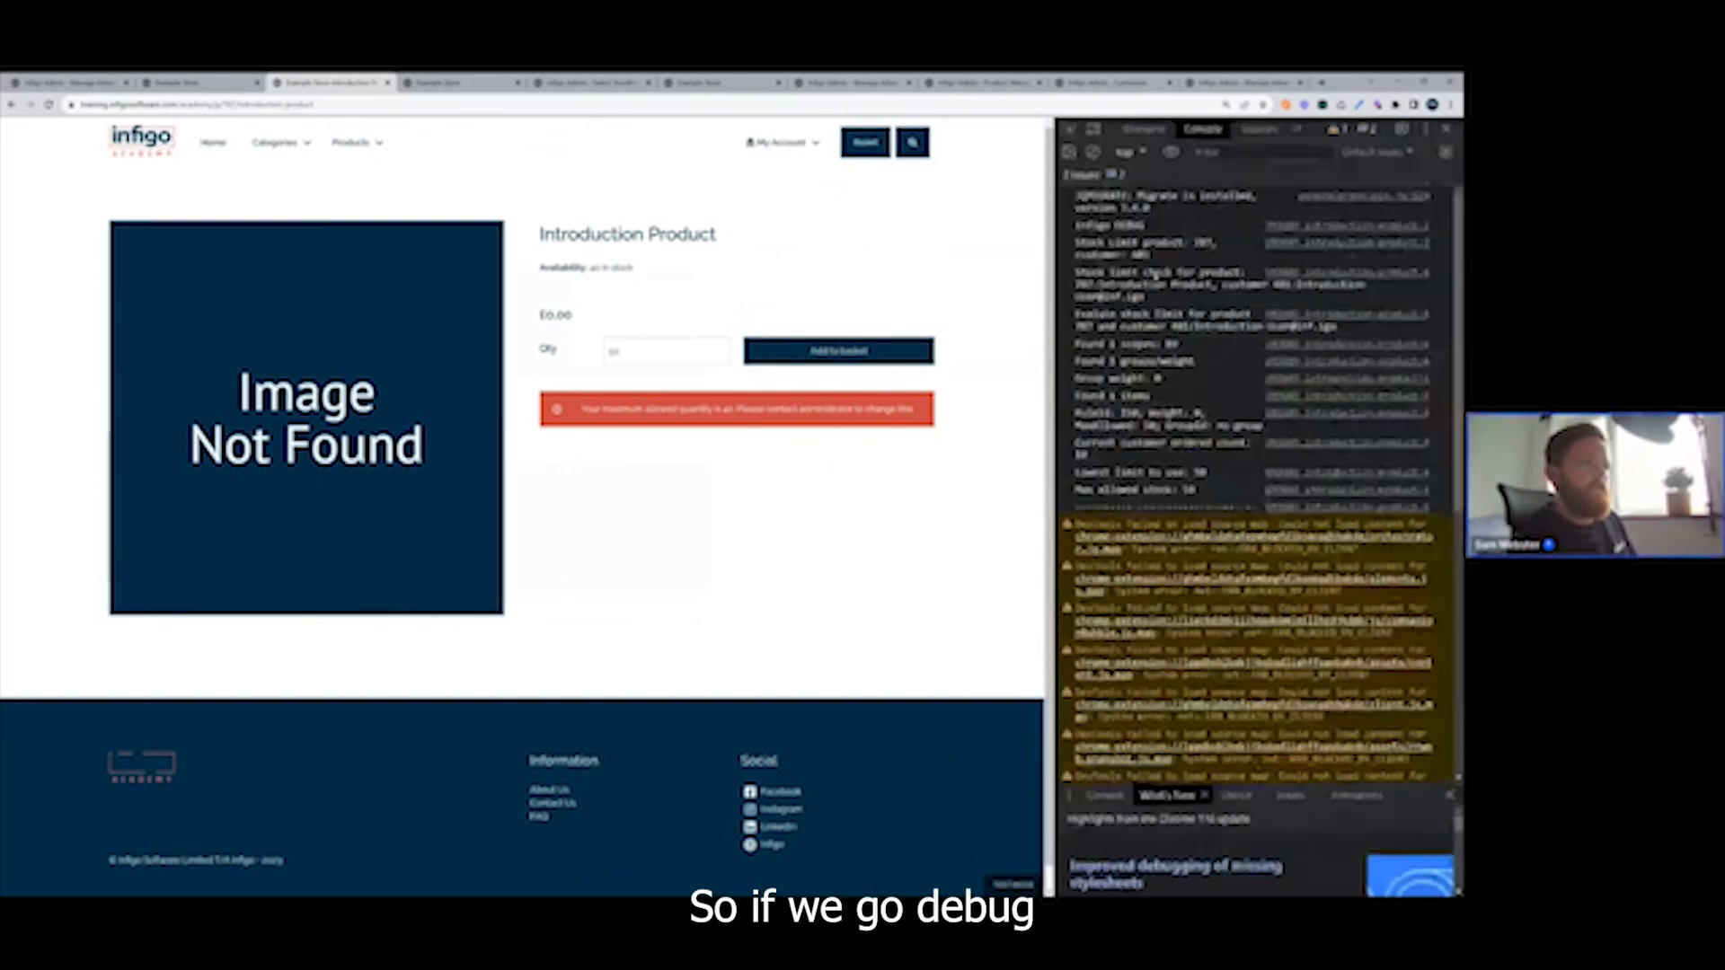
{"action": "scroll", "coordinate": [1125, 272], "scroll_direction": "down", "scroll_amount": 3}
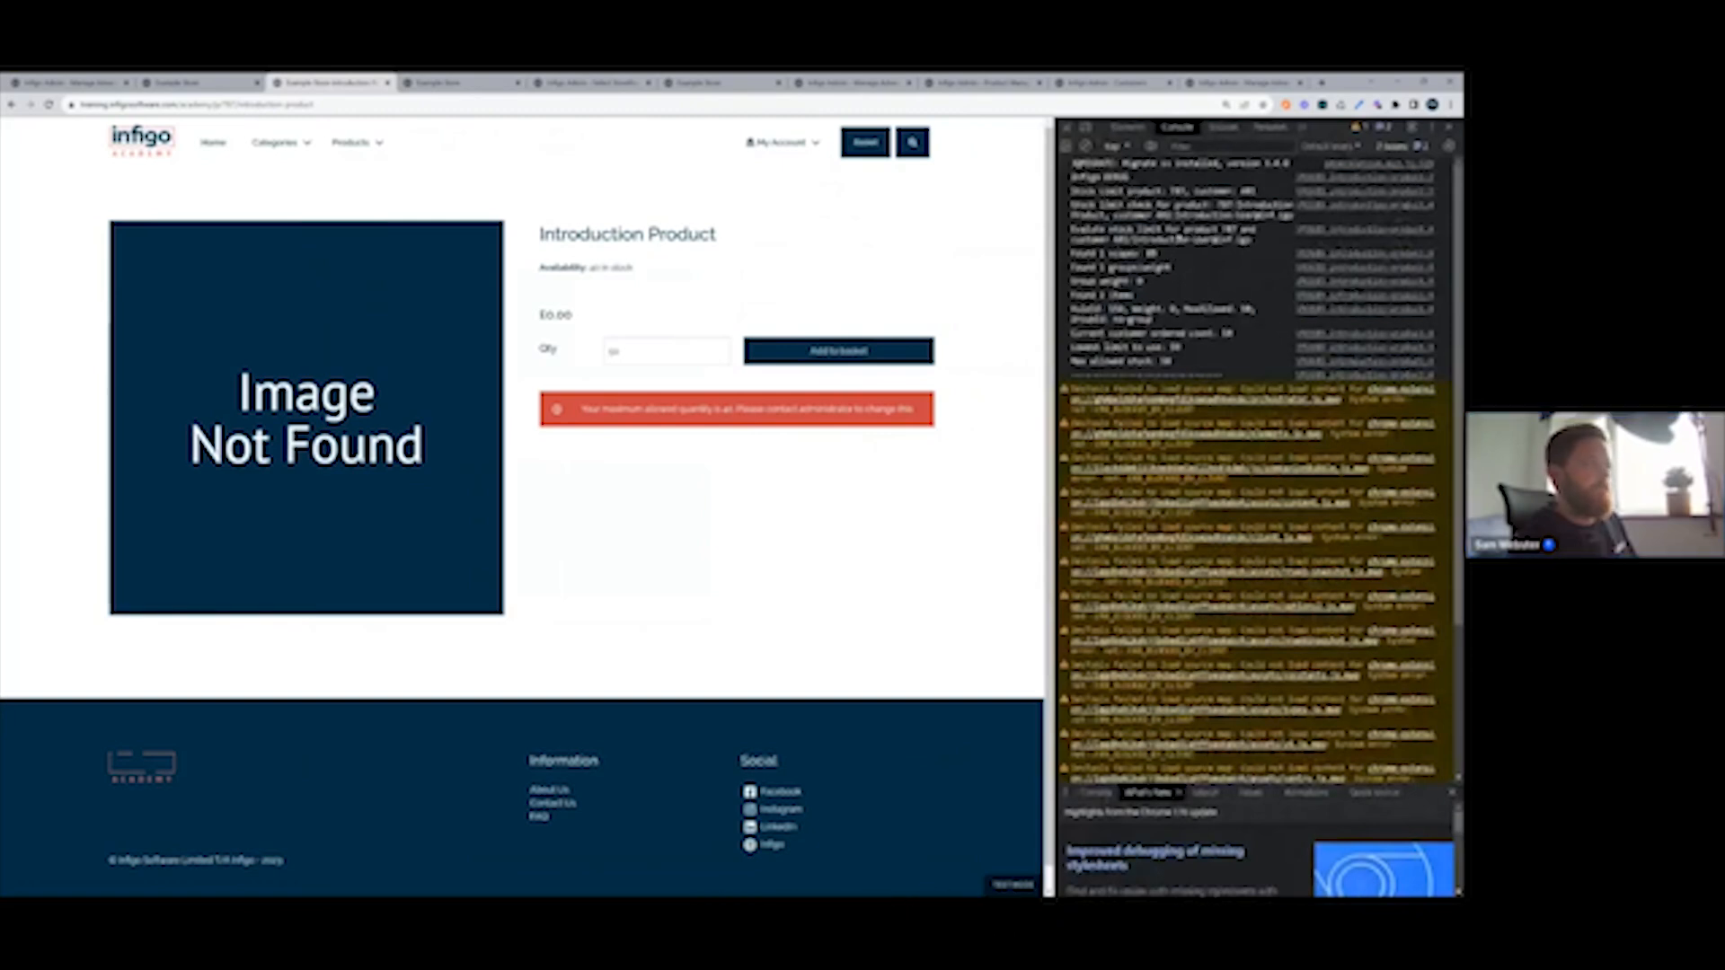
Inspect the page element of the availability text, and return to the console to examine the limit to use and maximum allowed stock.
{"action": "right_click", "coordinate": [614, 274]}
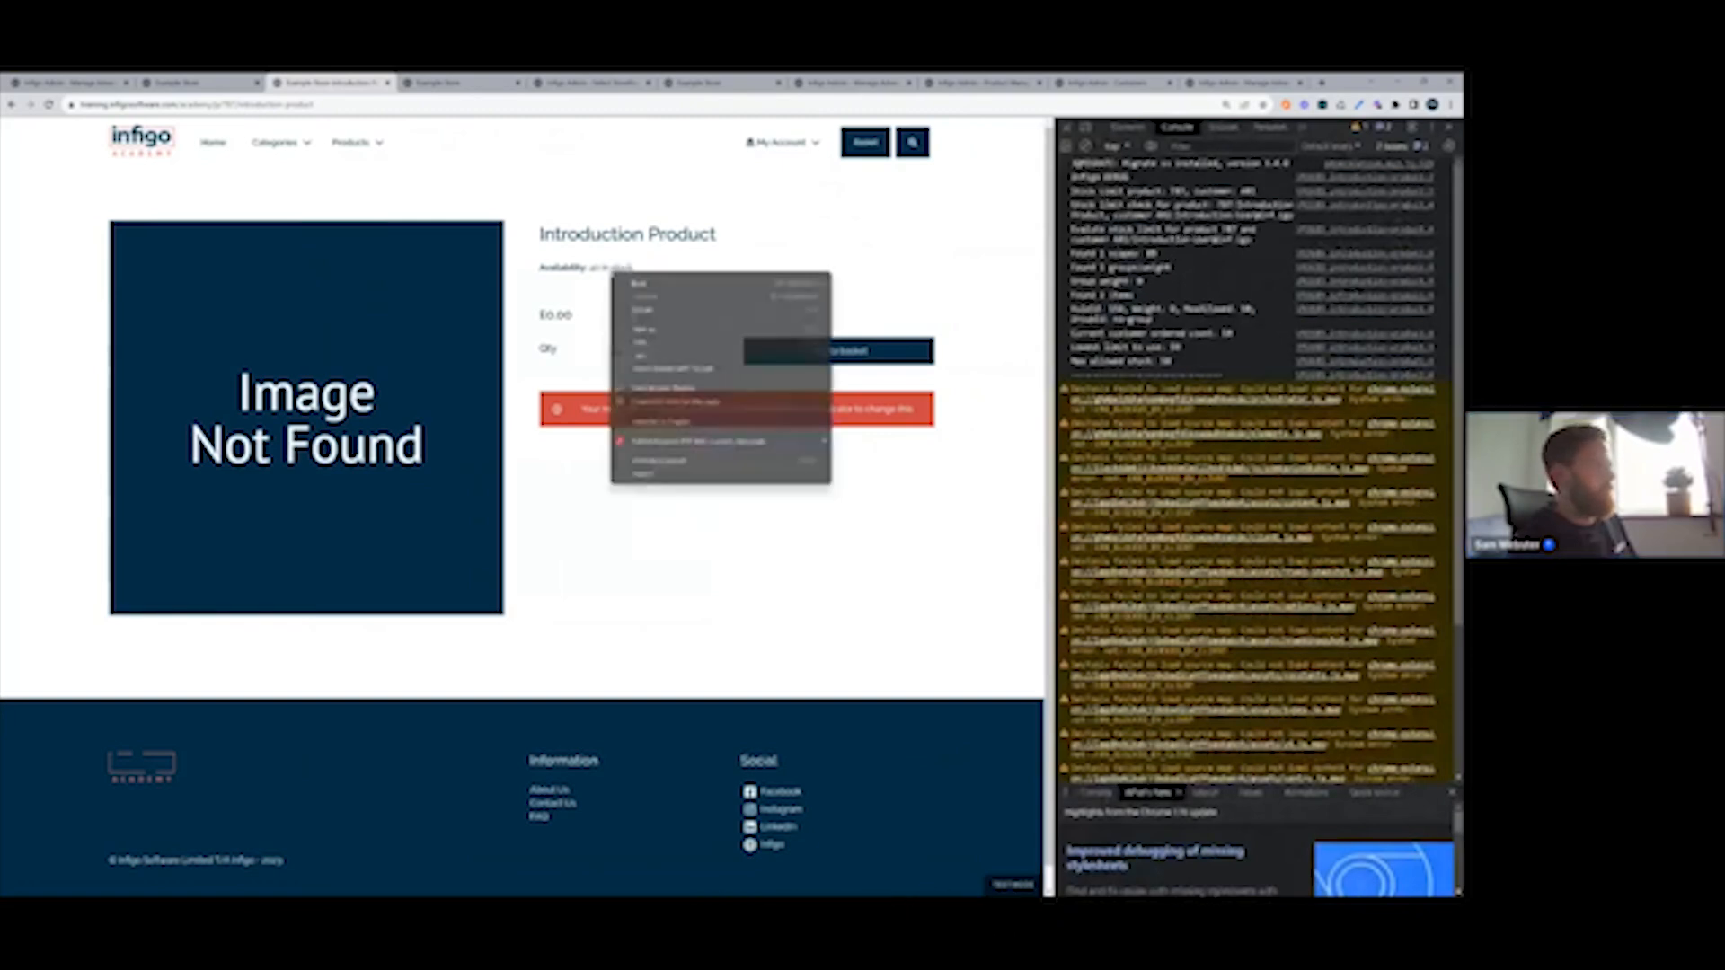
{"action": "left_click", "coordinate": [664, 473]}
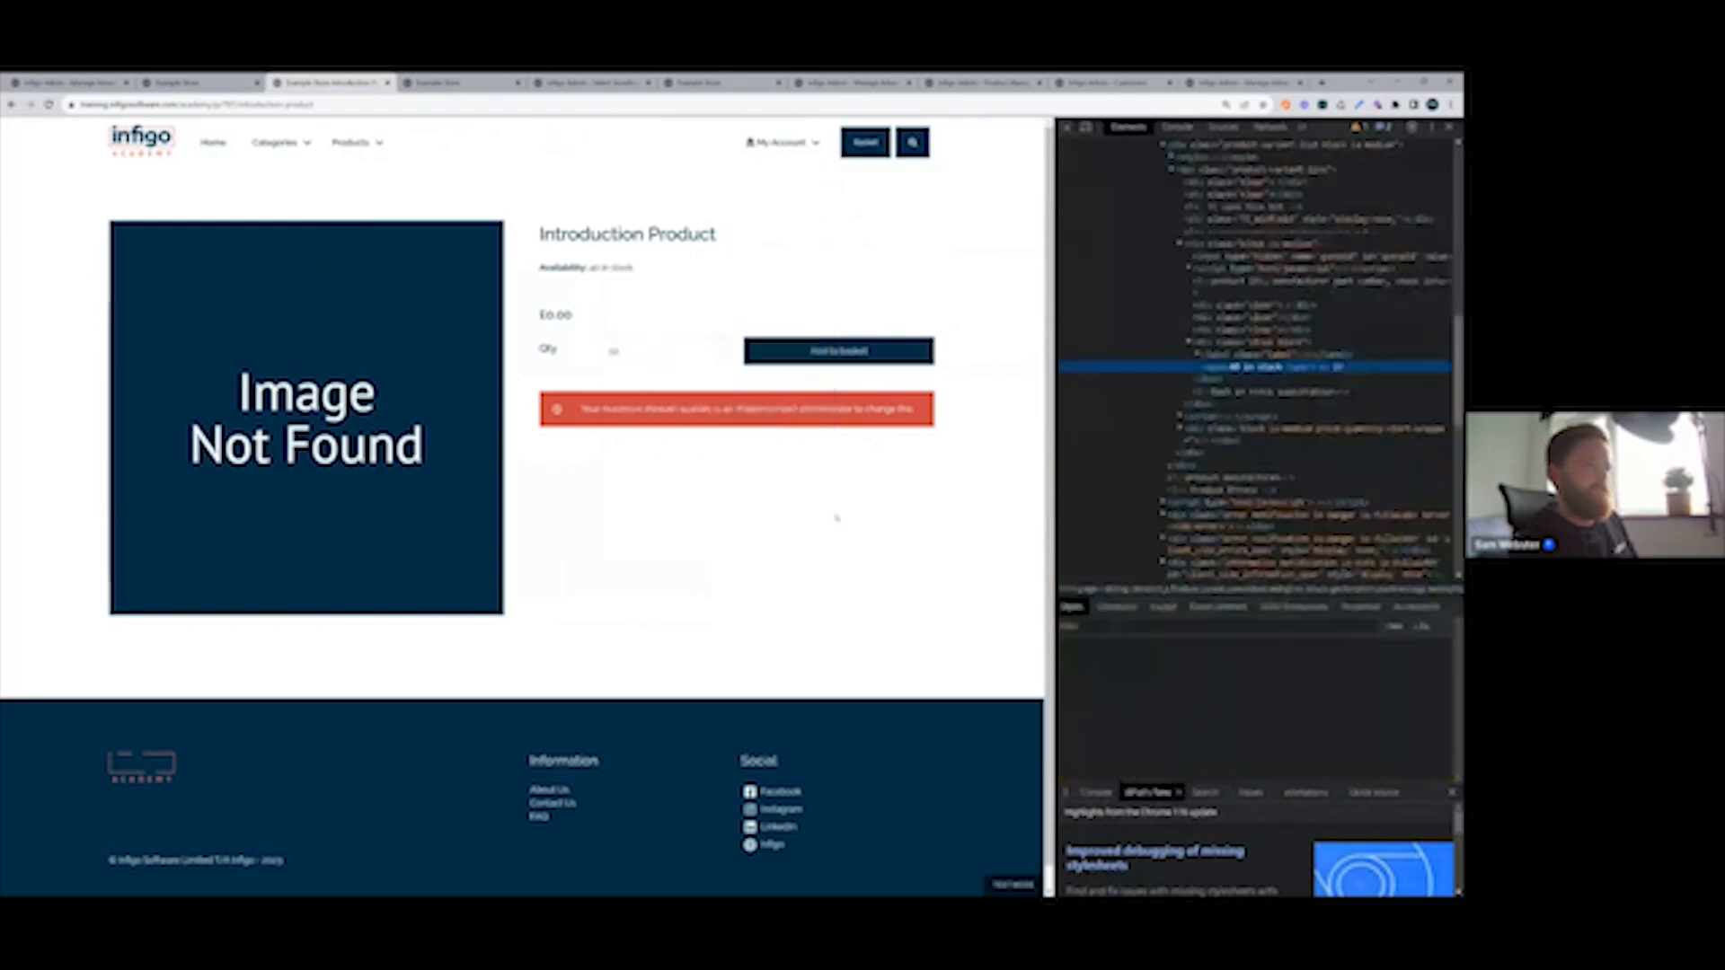
{"action": "left_click", "coordinate": [1178, 128]}
{"action": "scroll", "coordinate": [1195, 359], "scroll_direction": "down", "scroll_amount": 1}
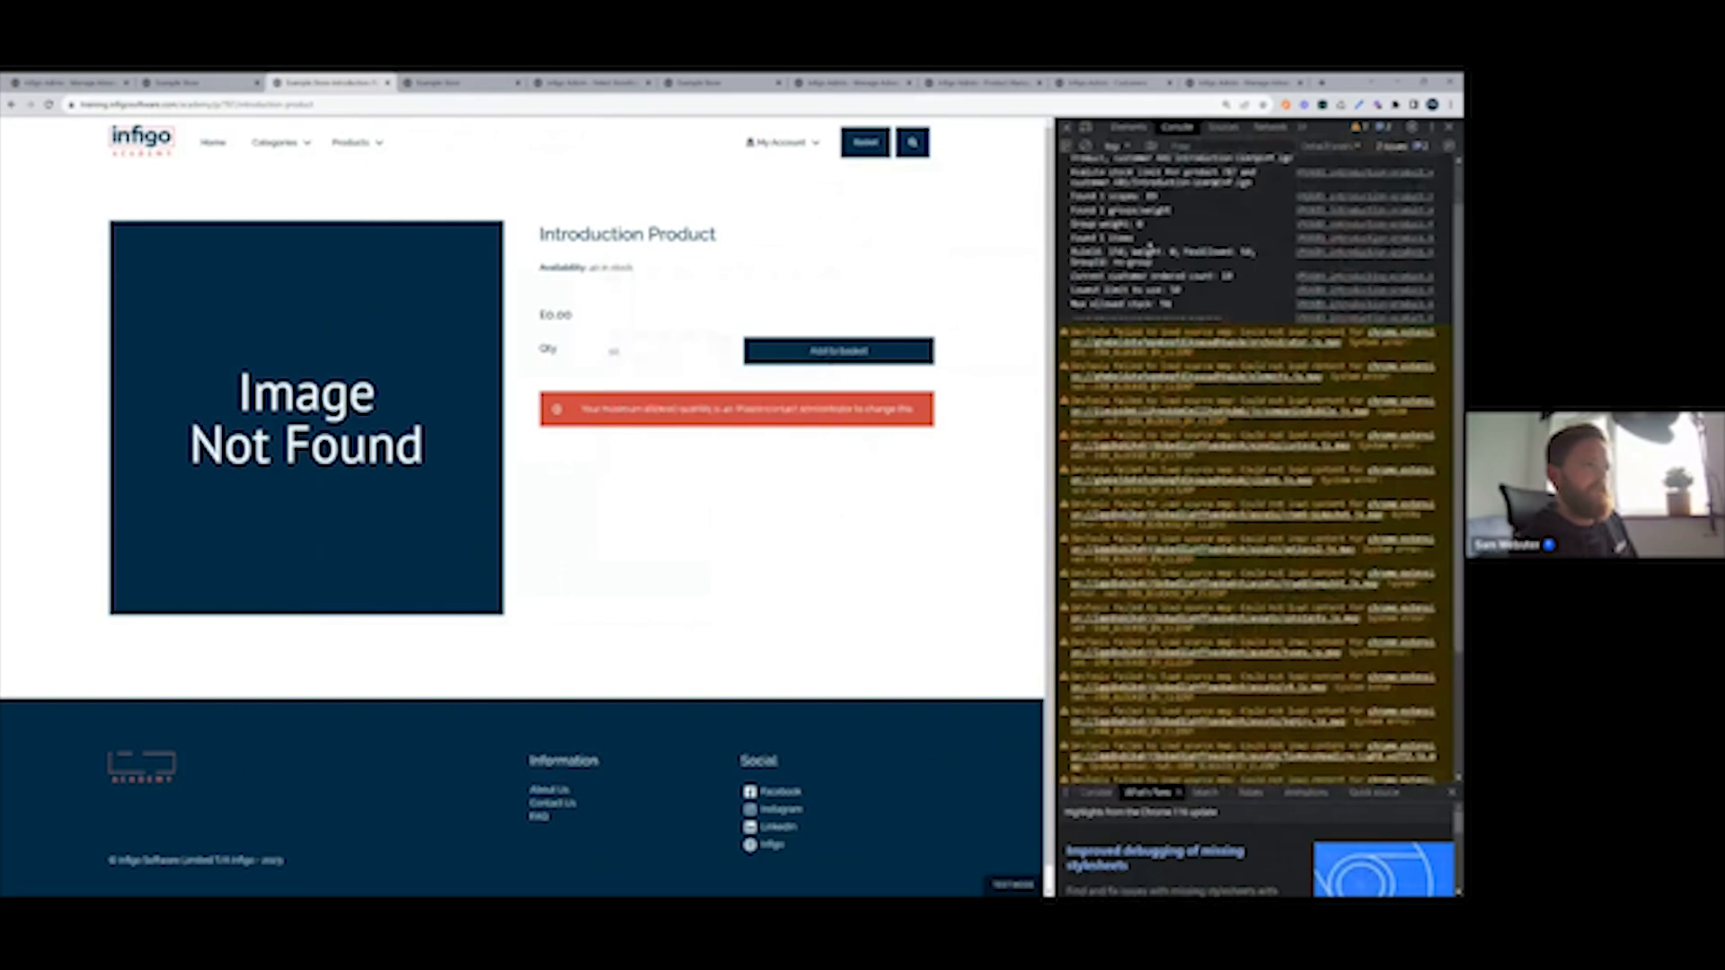
{"action": "scroll", "coordinate": [1078, 362], "scroll_direction": "up", "scroll_amount": 1}
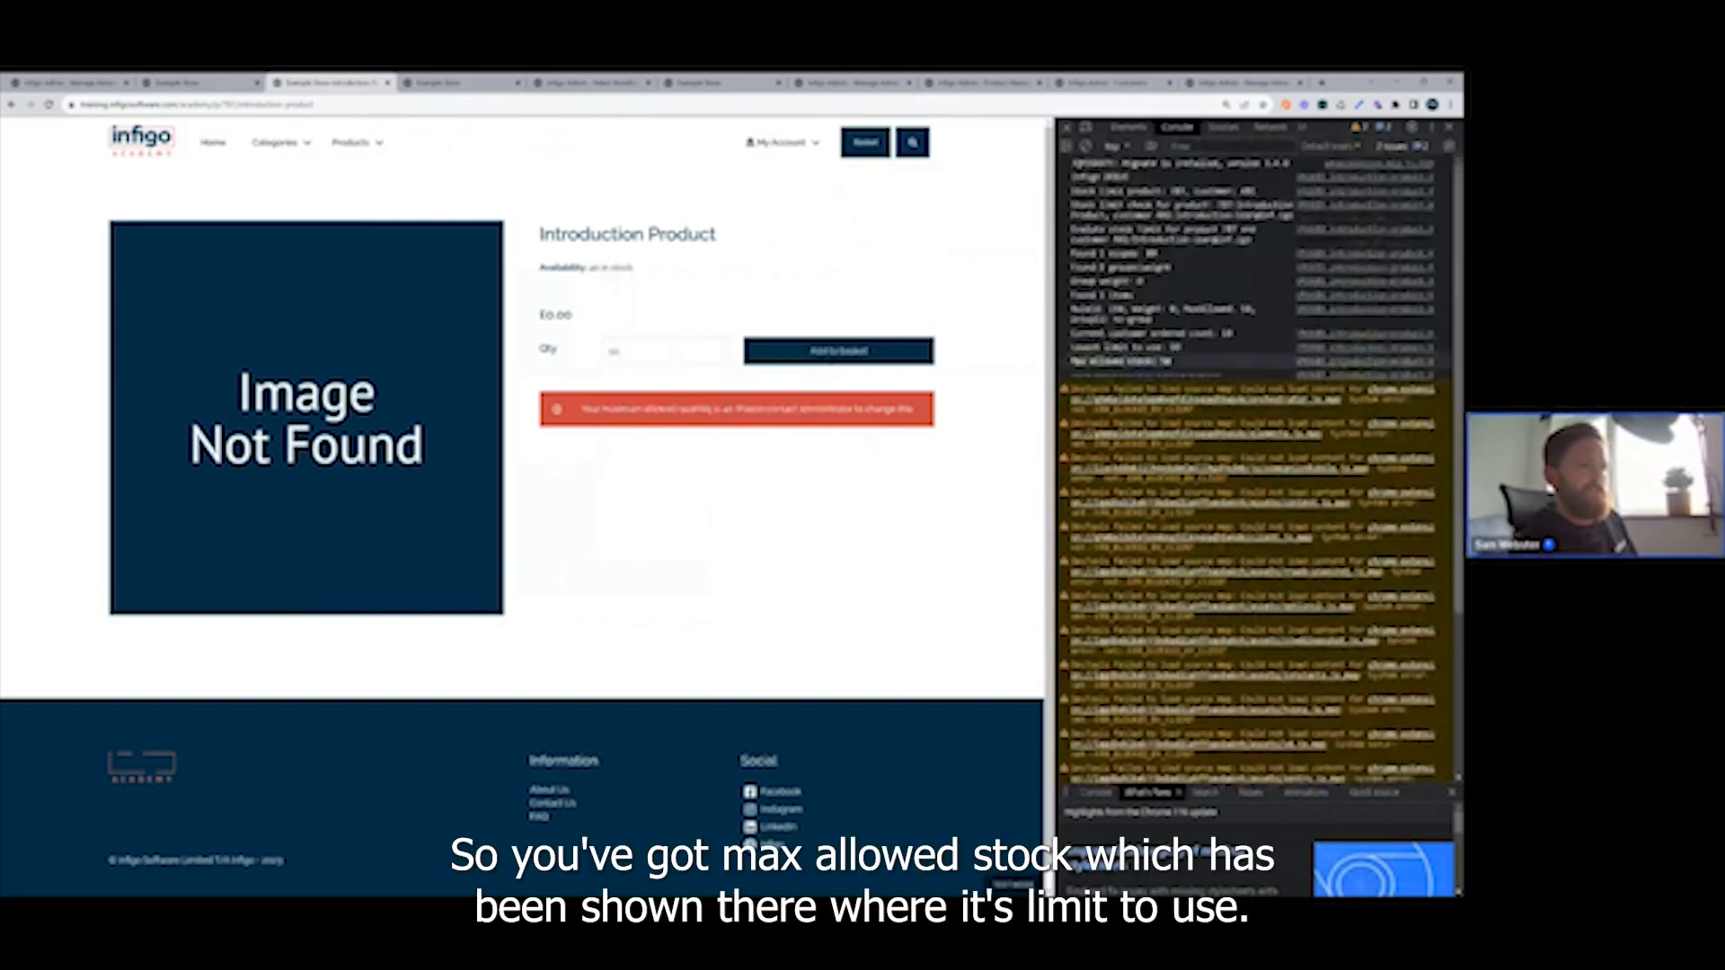